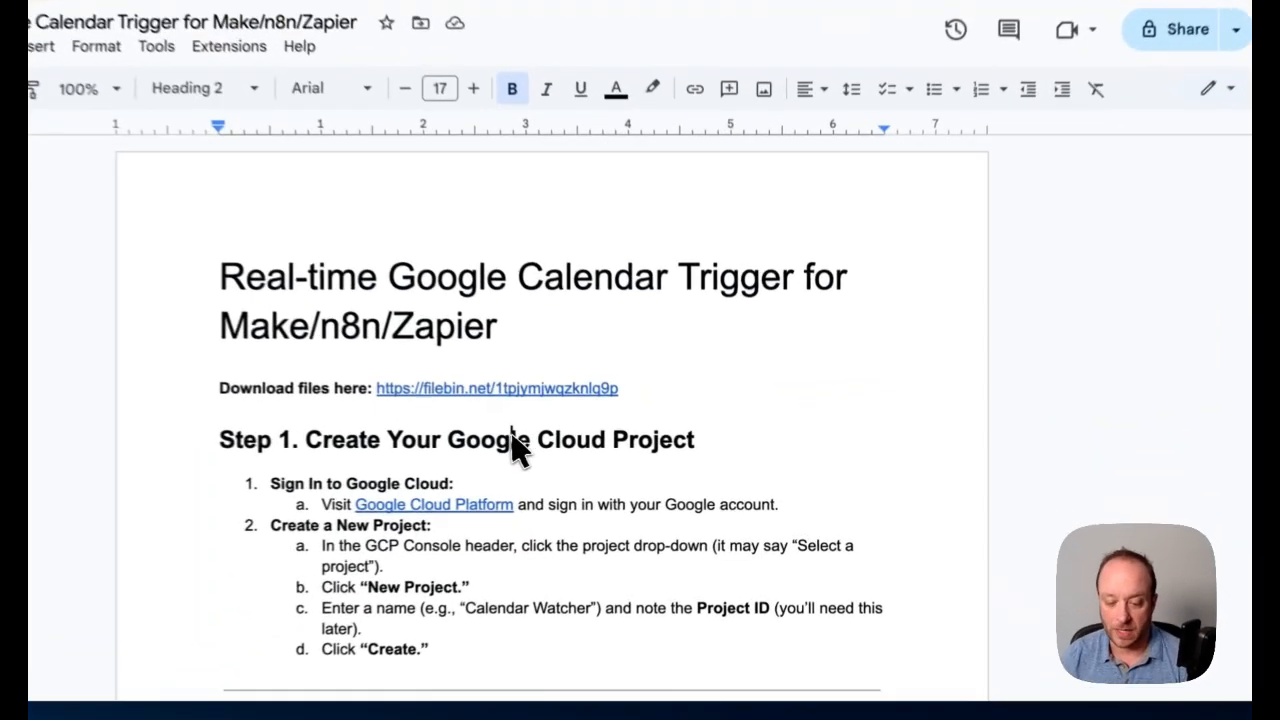
Create a Google Cloud project named Calendar Watcher Demo and open its dashboard
scroll(1230, 230, "down", 5)
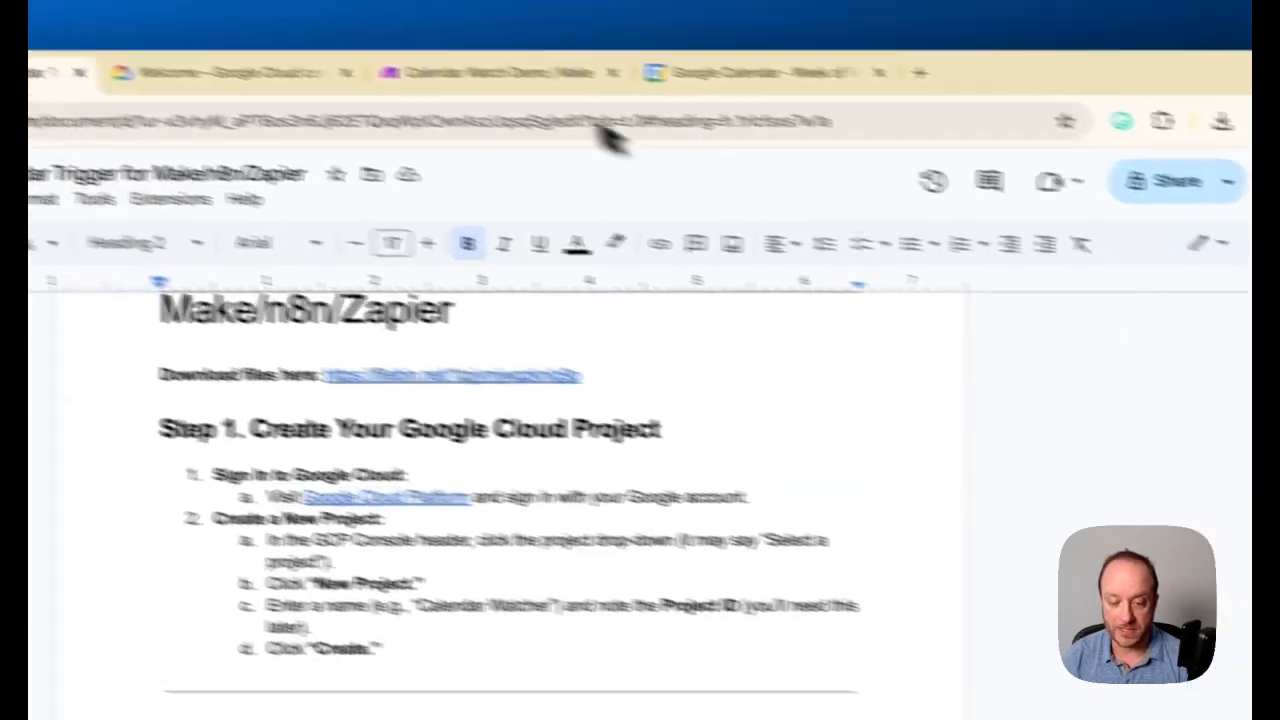
left_click(230, 72)
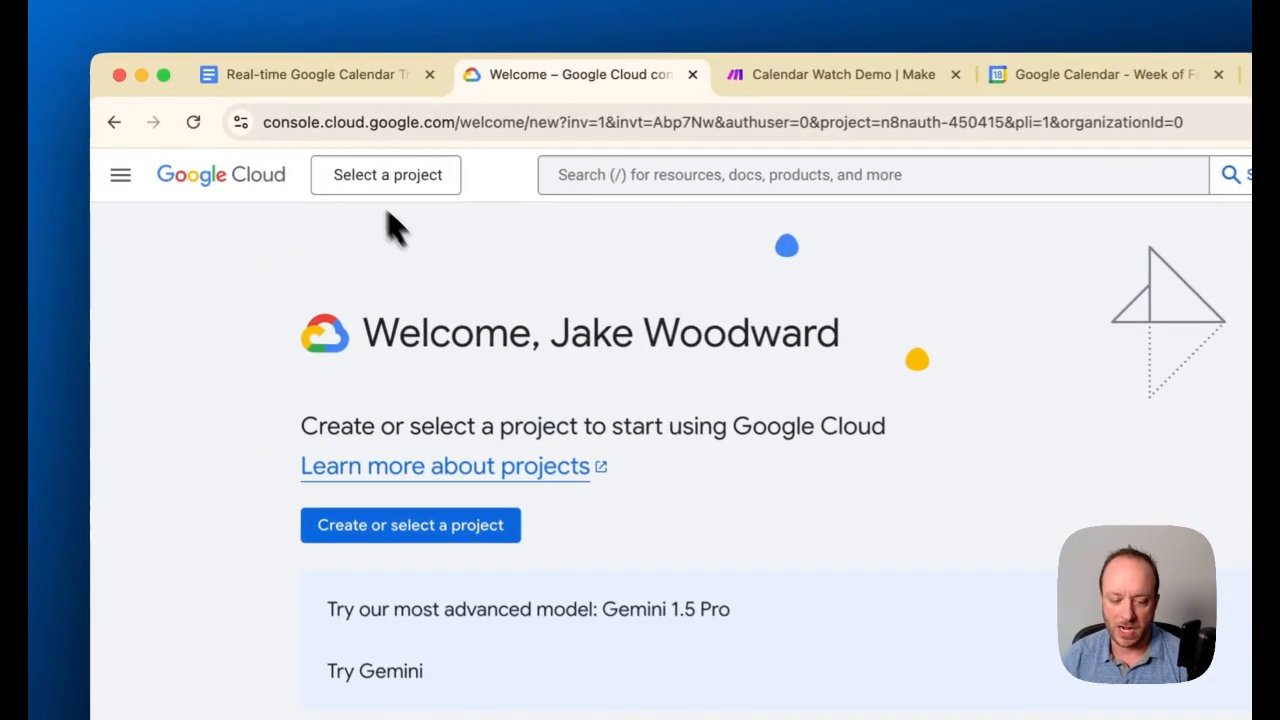
left_click(360, 174)
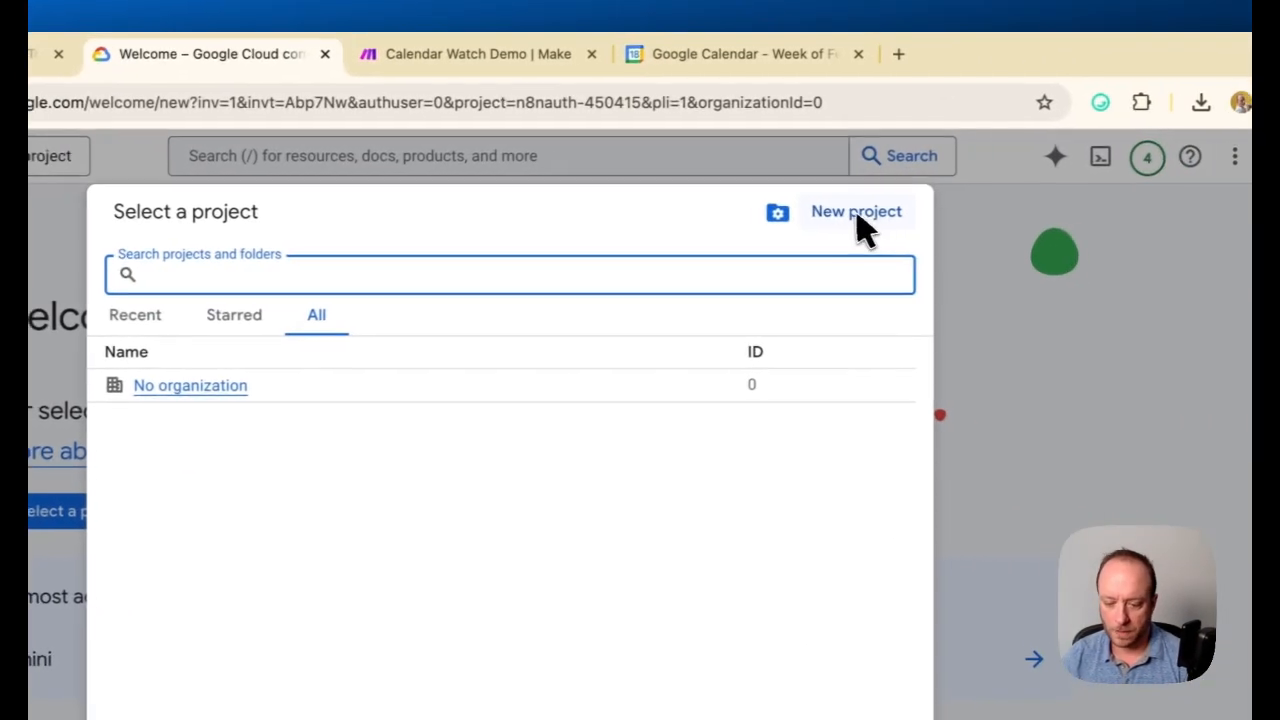
left_click(858, 218)
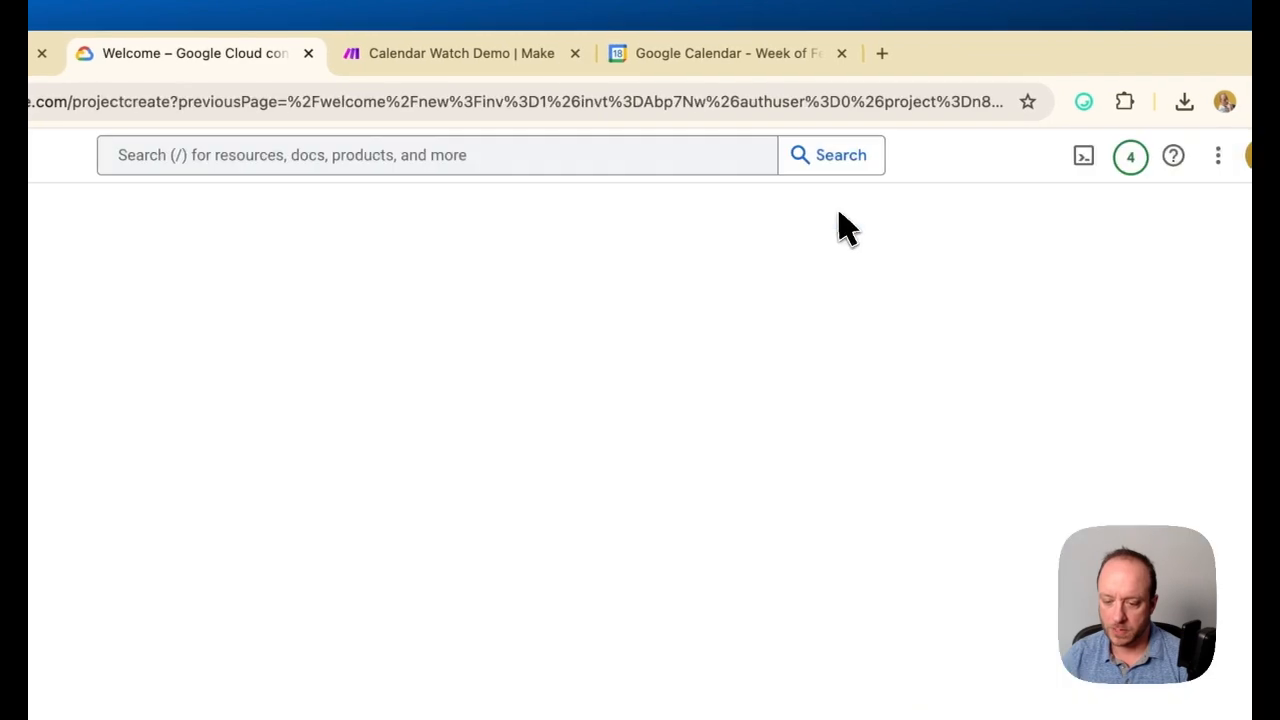
type("Calendar Watcher Demo")
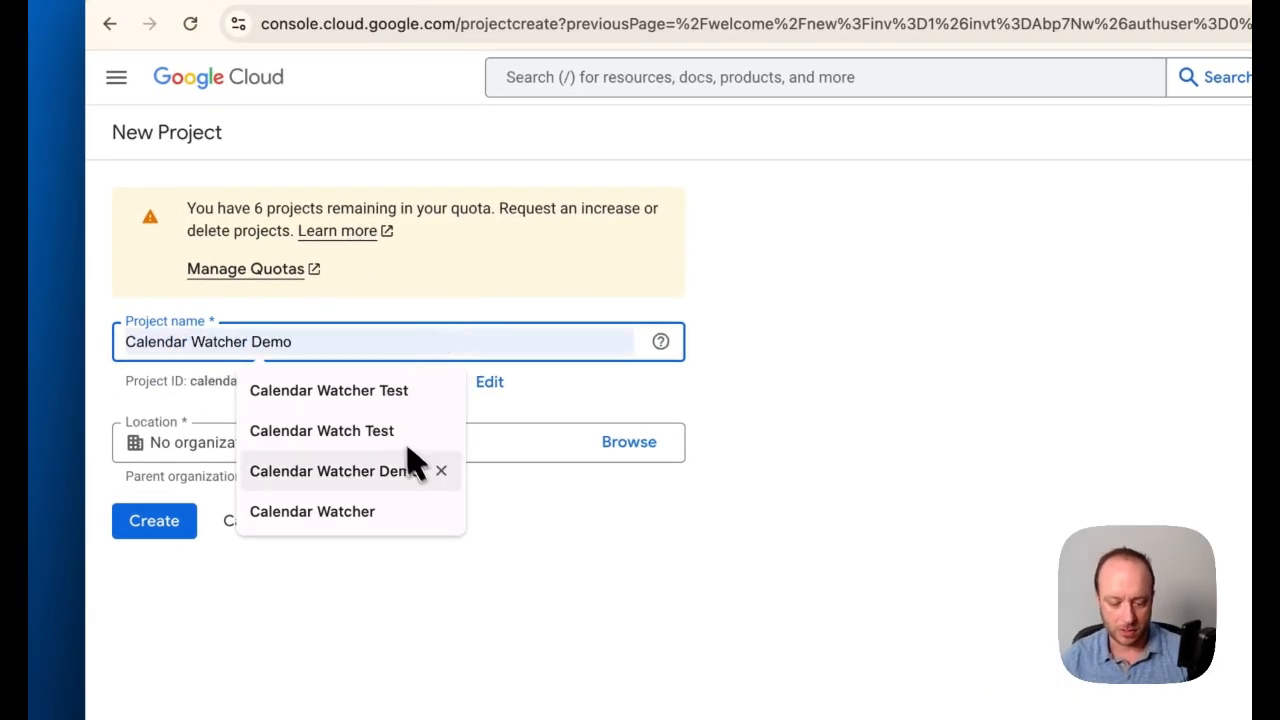
left_click(400, 472)
left_click(185, 458)
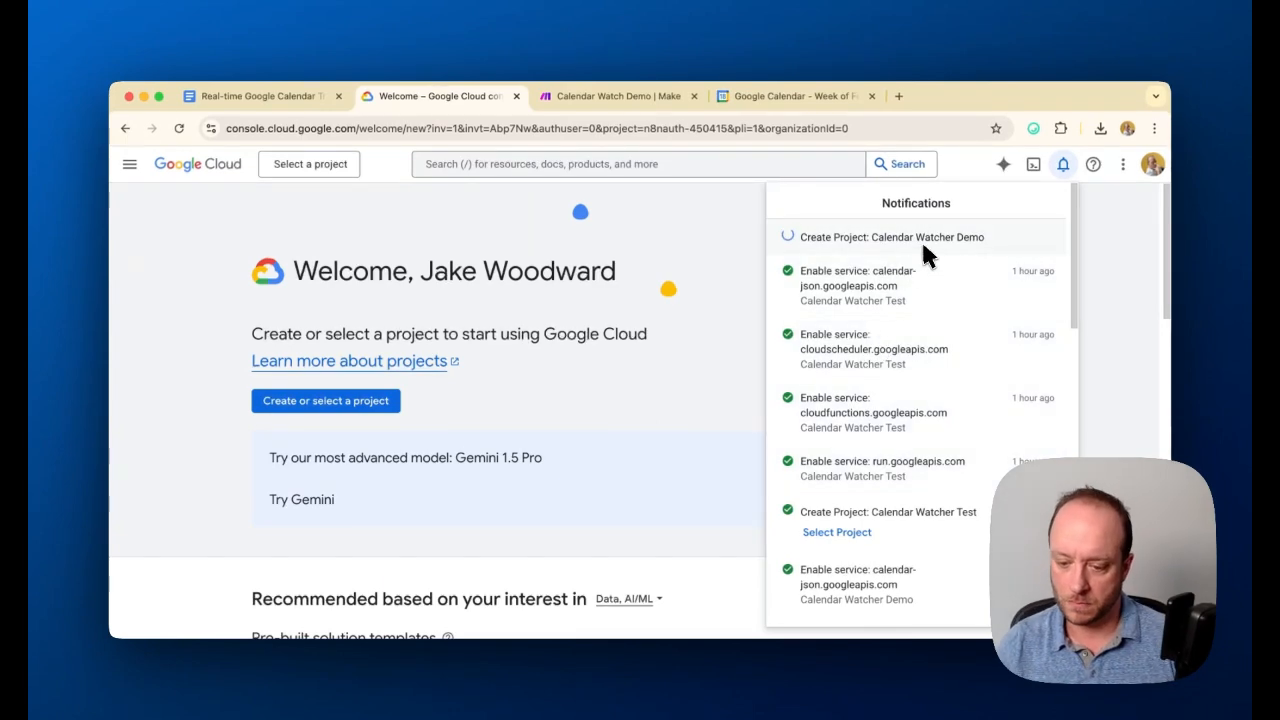
left_click(840, 258)
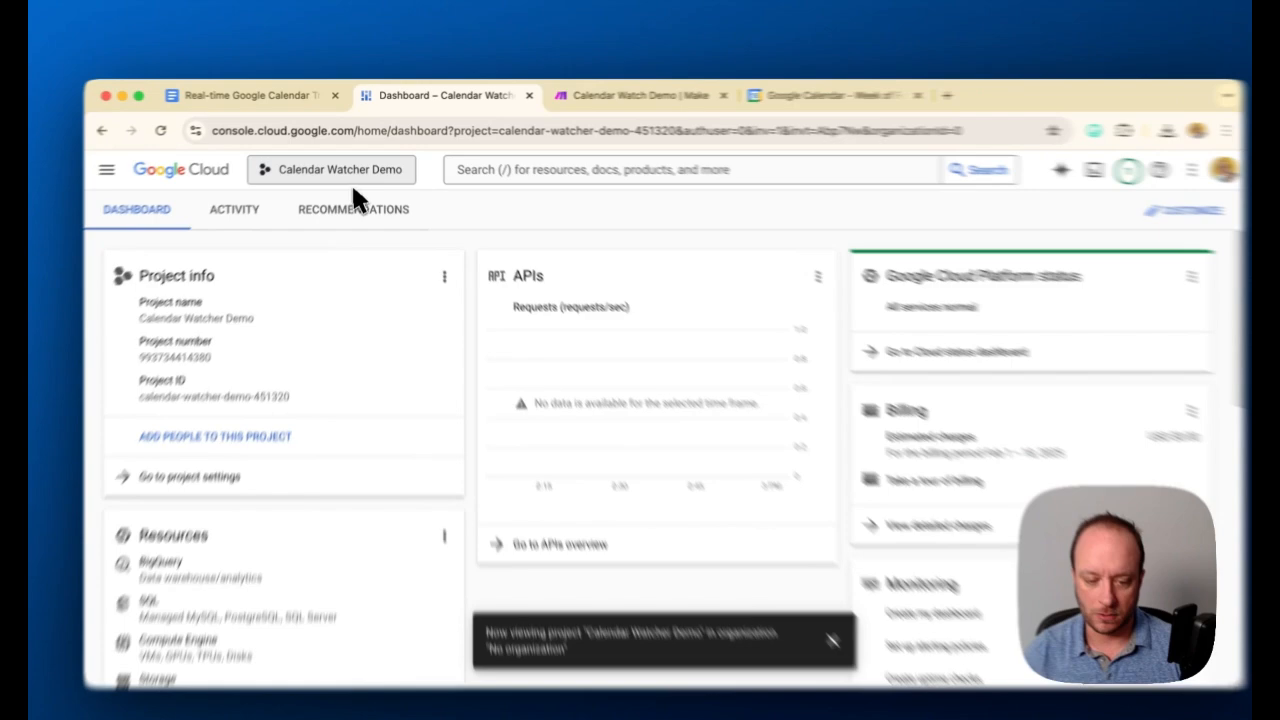
Copy the ID of the Calendar Watcher Demo project from the project list and close the list
left_click(350, 166)
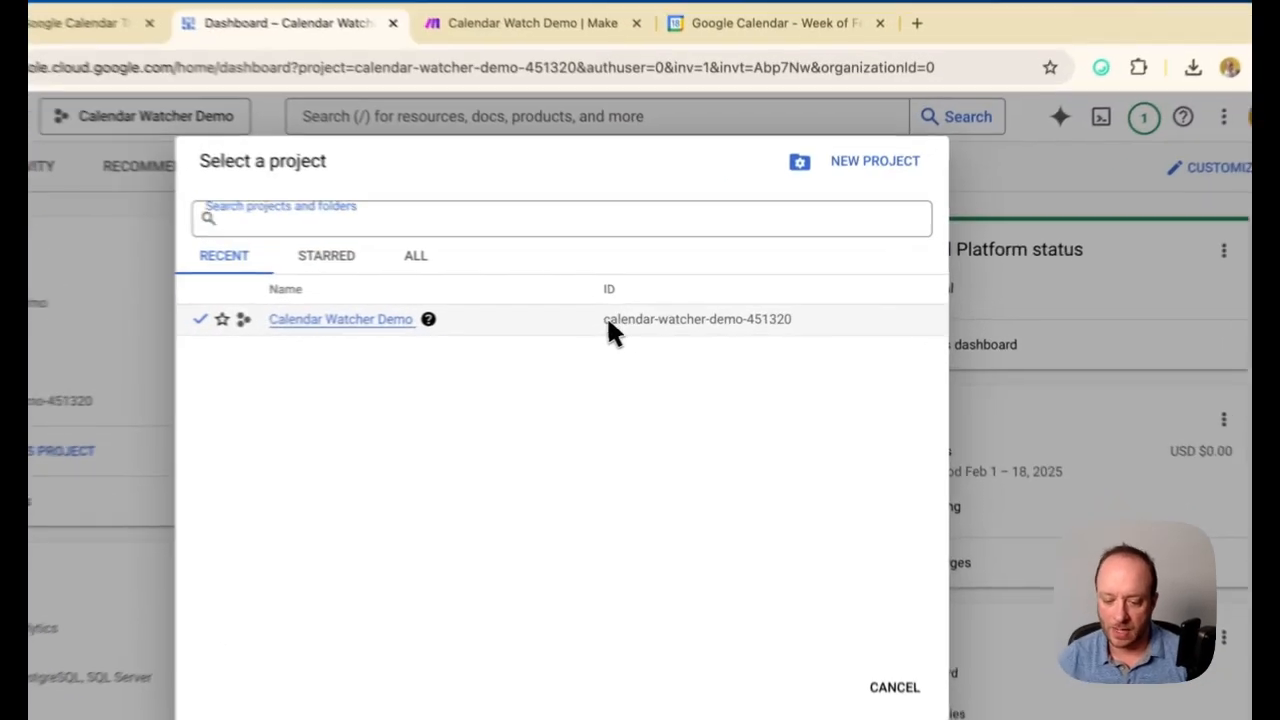
left_click_drag(674, 314, 816, 320)
right_click(785, 319)
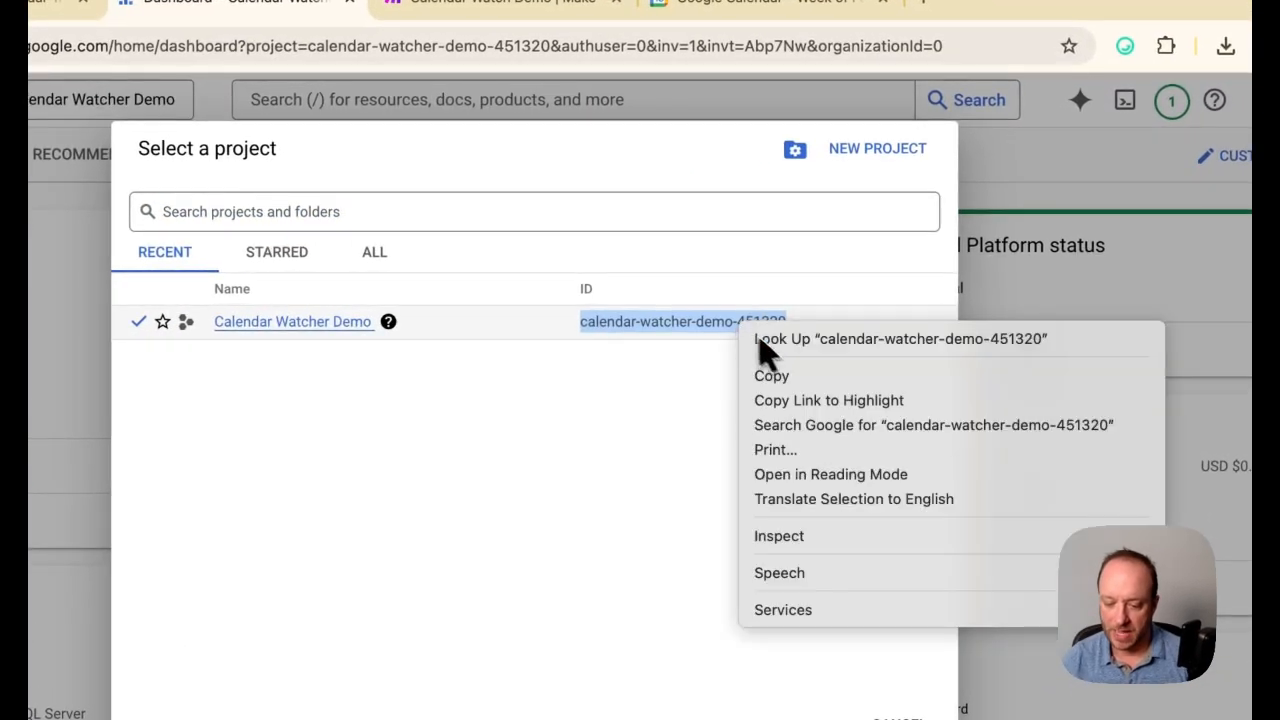
left_click(768, 375)
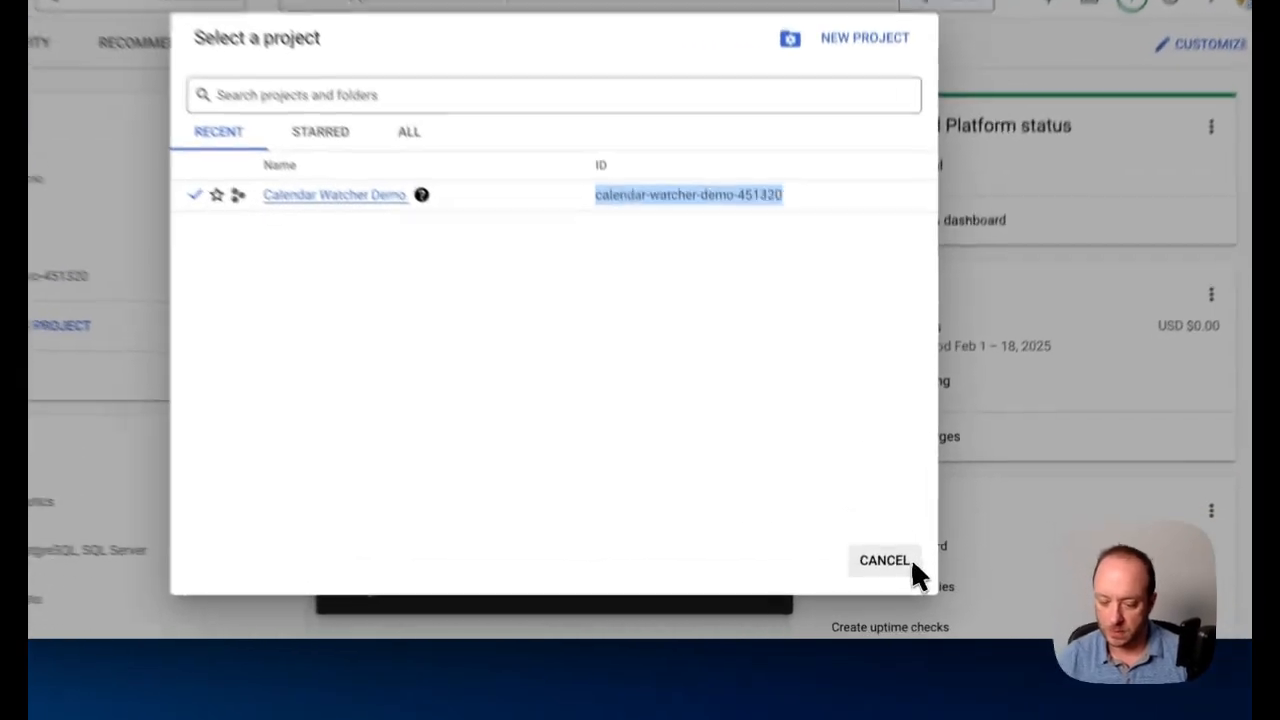
left_click(882, 580)
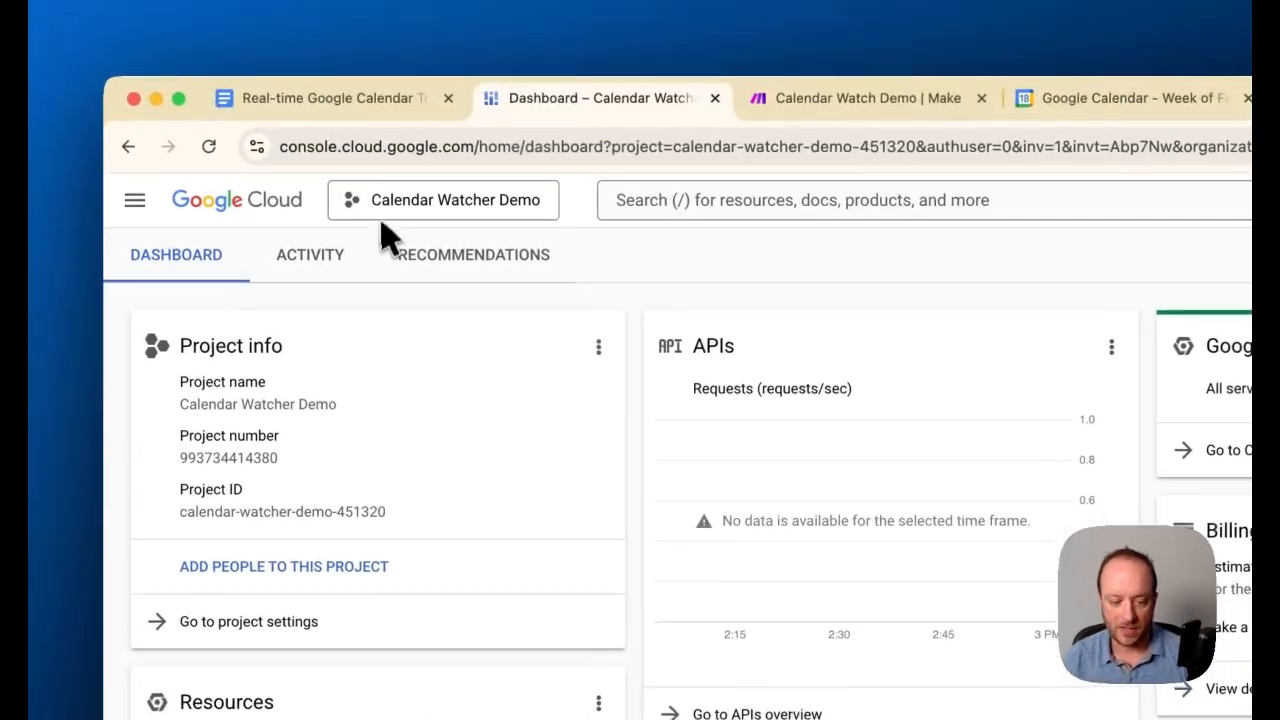
Check the guide's Step 2 on creating a storage bucket and open the project's Cloud Storage Buckets page
left_click(335, 98)
scroll(590, 460, "up", 2)
scroll(591, 463, "down", 4)
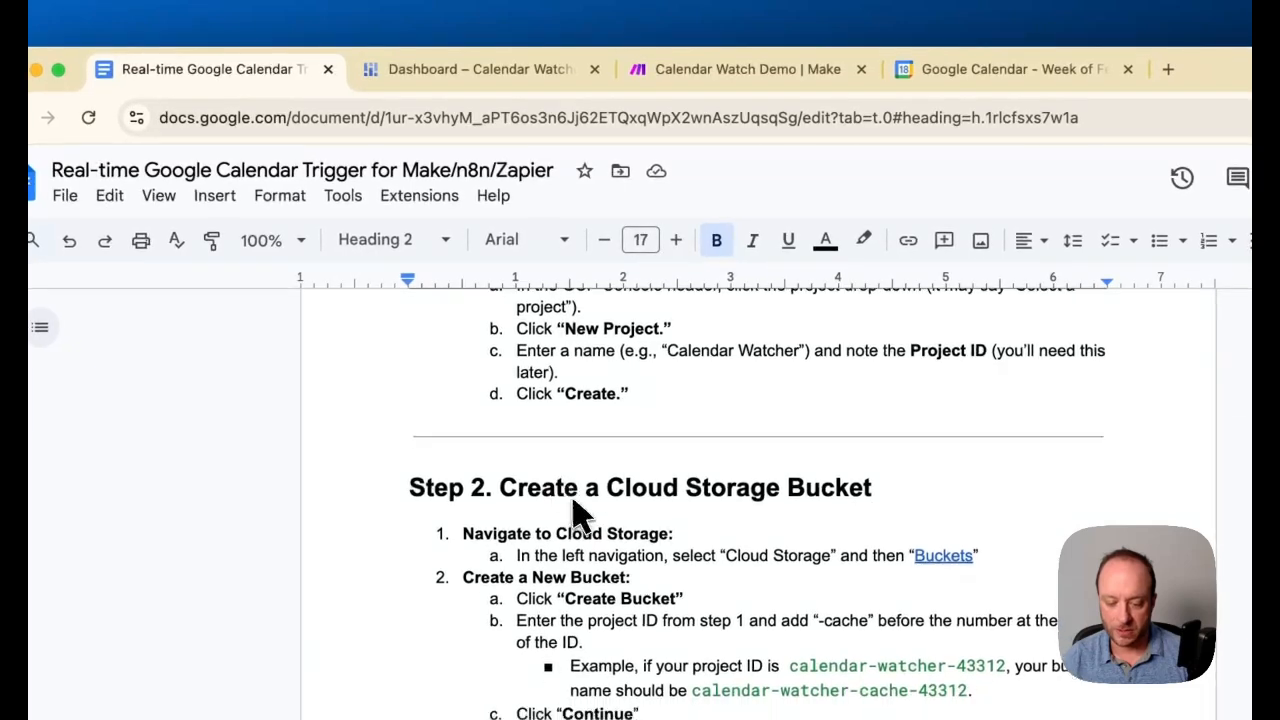
scroll(590, 515, "down", 1)
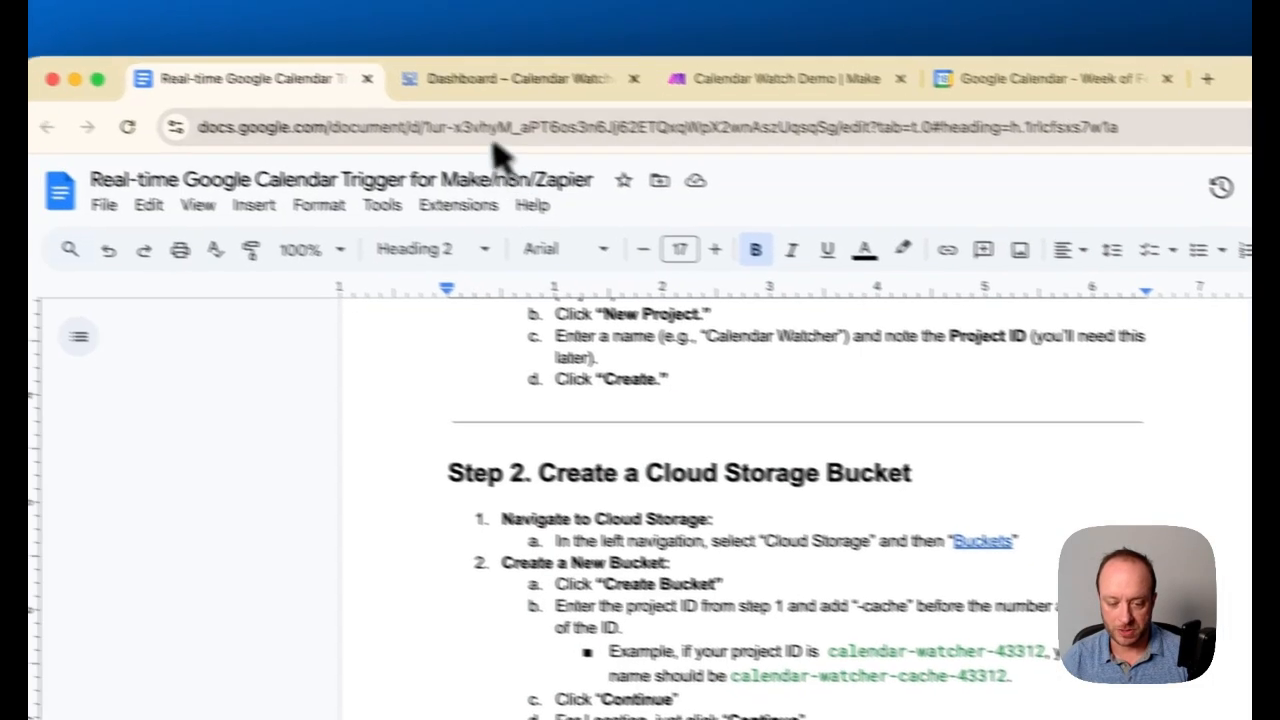
left_click(470, 69)
left_click(165, 205)
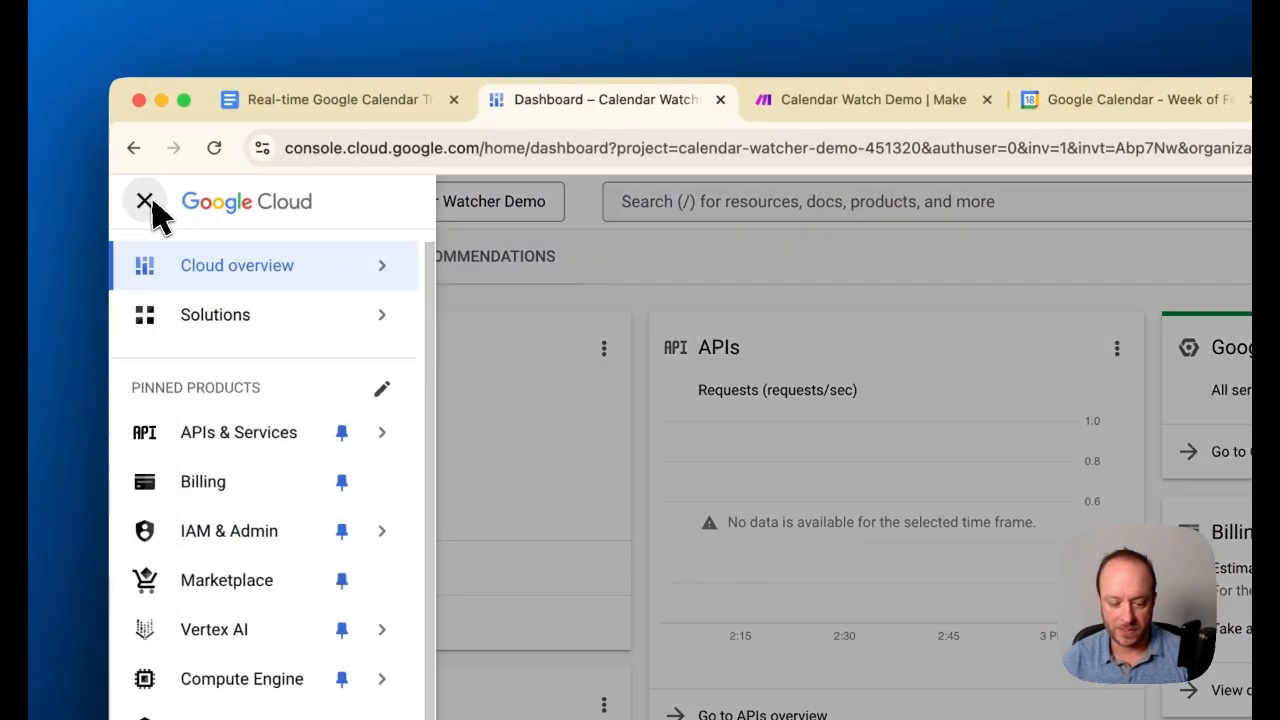
mouse_move(251, 555)
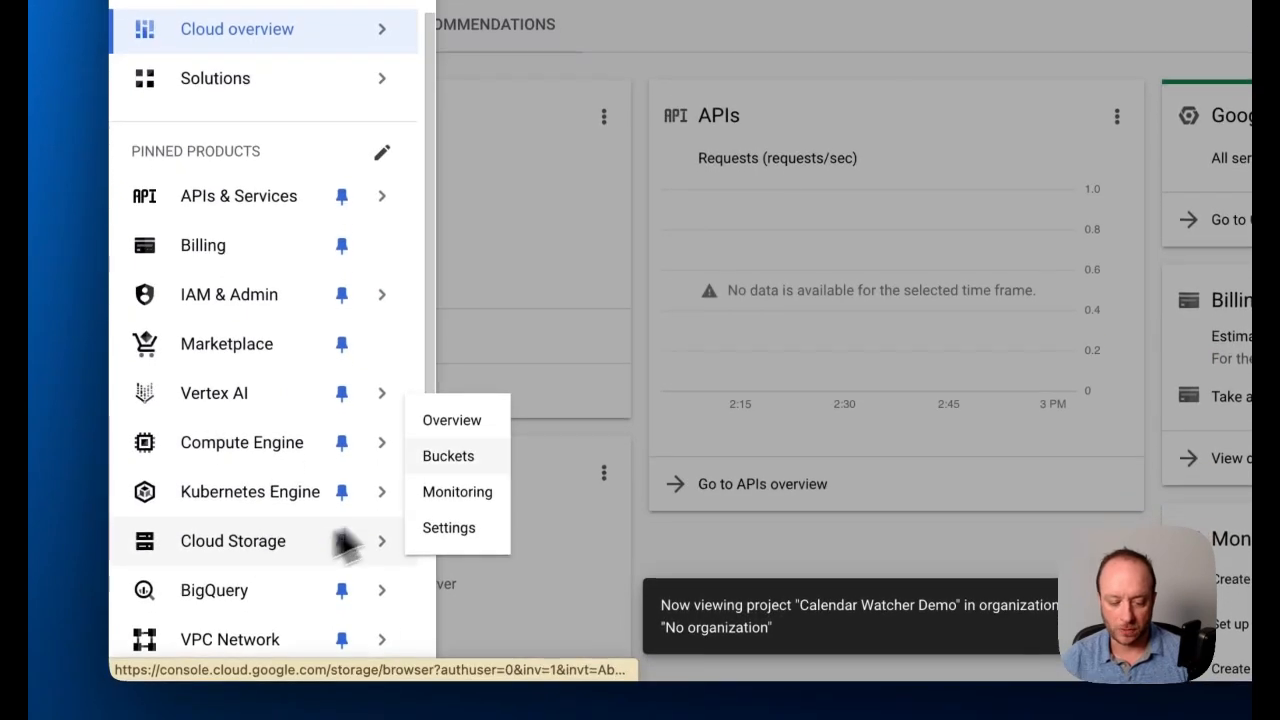
left_click(455, 462)
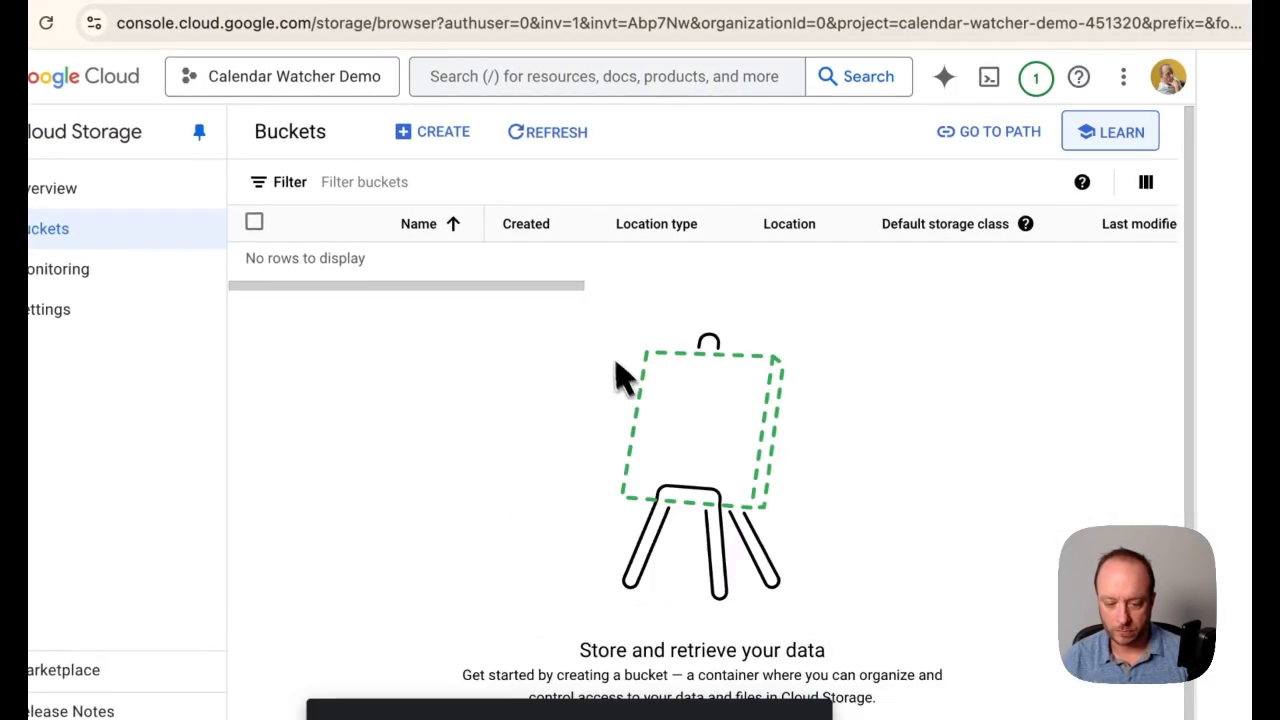
Start a new bucket and name it calendar-watcher-demo-451320-cache, using the copied project ID
left_click(458, 132)
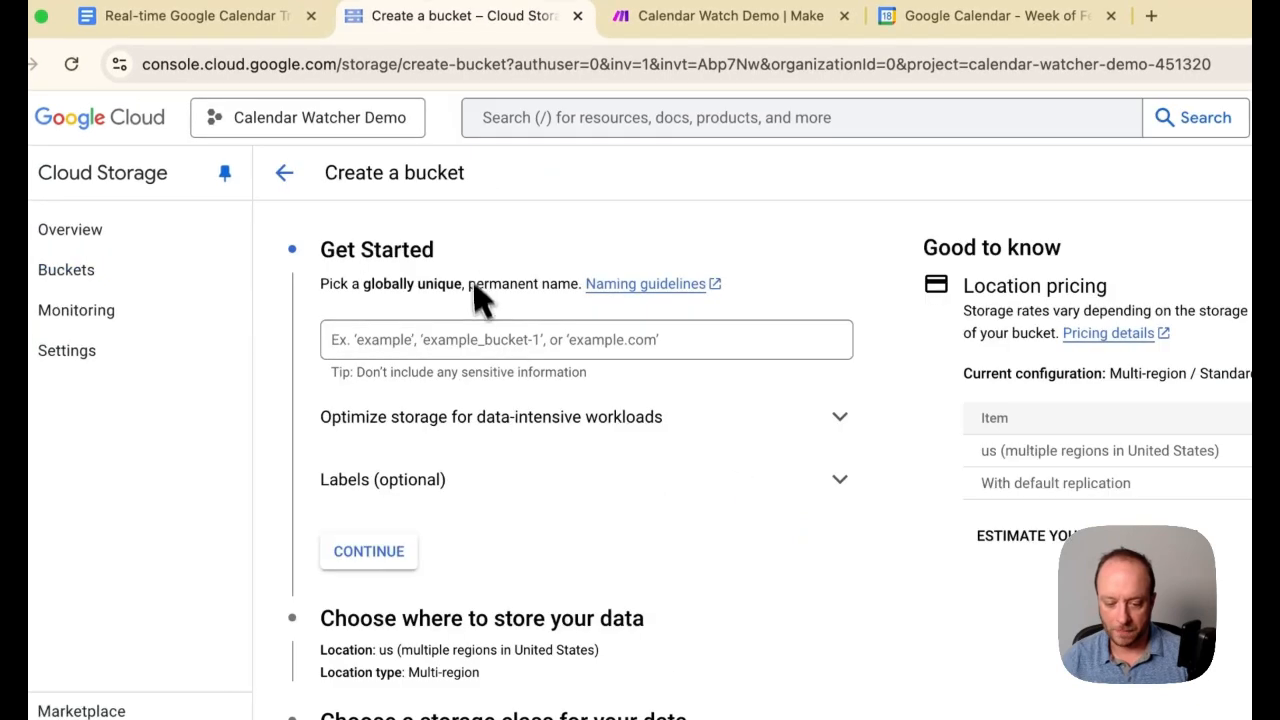
right_click(468, 348)
left_click(525, 496)
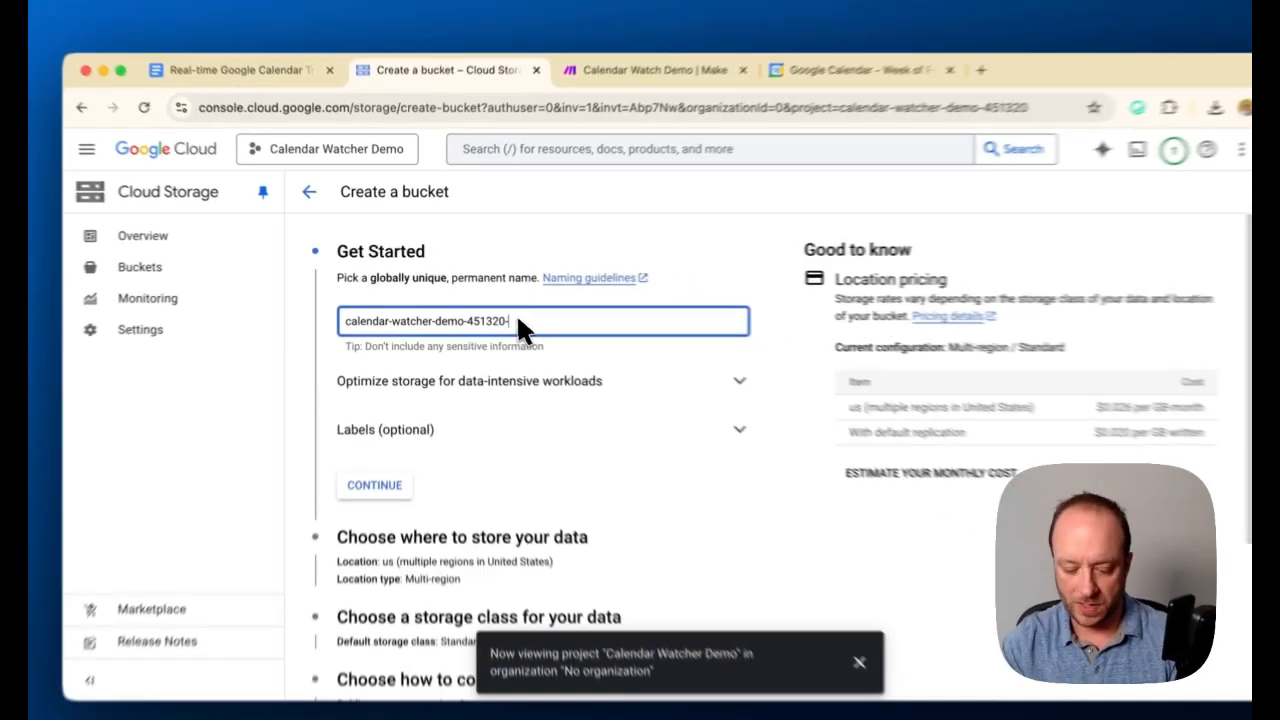
type("-cache")
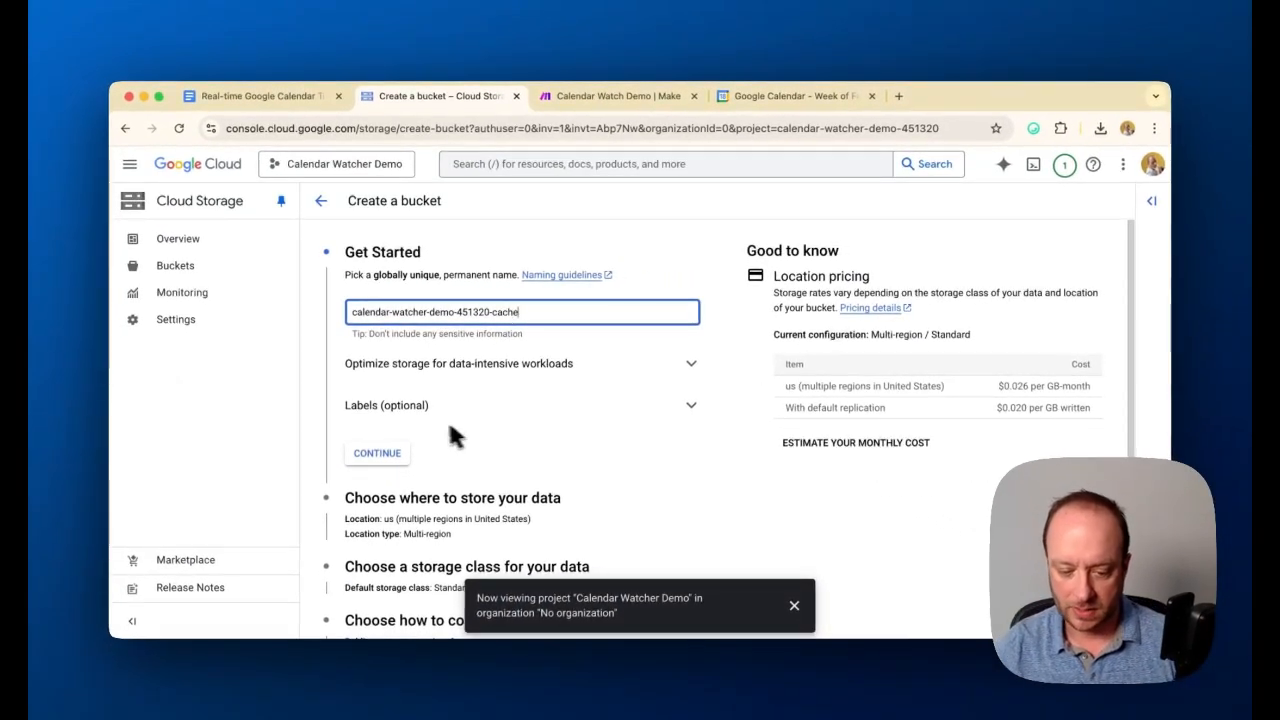
key("Return")
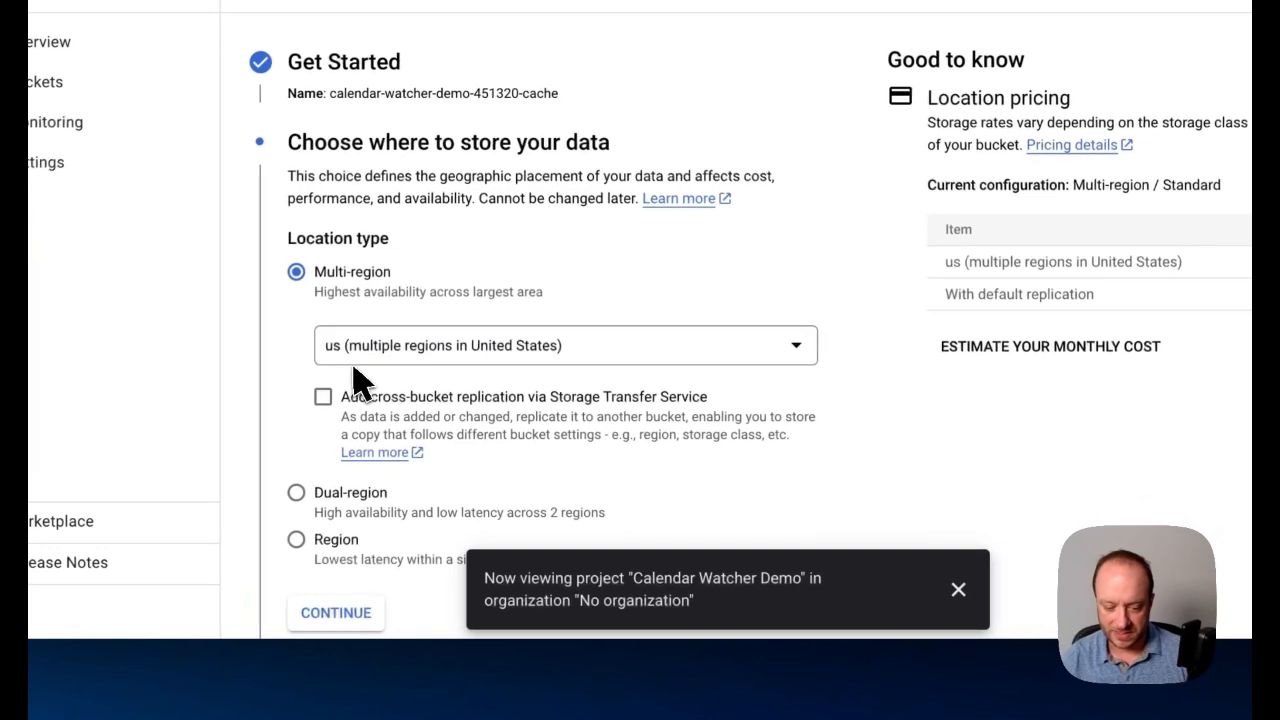
Accept the Multi-region us location and the Standard default storage class for the bucket
left_click(384, 608)
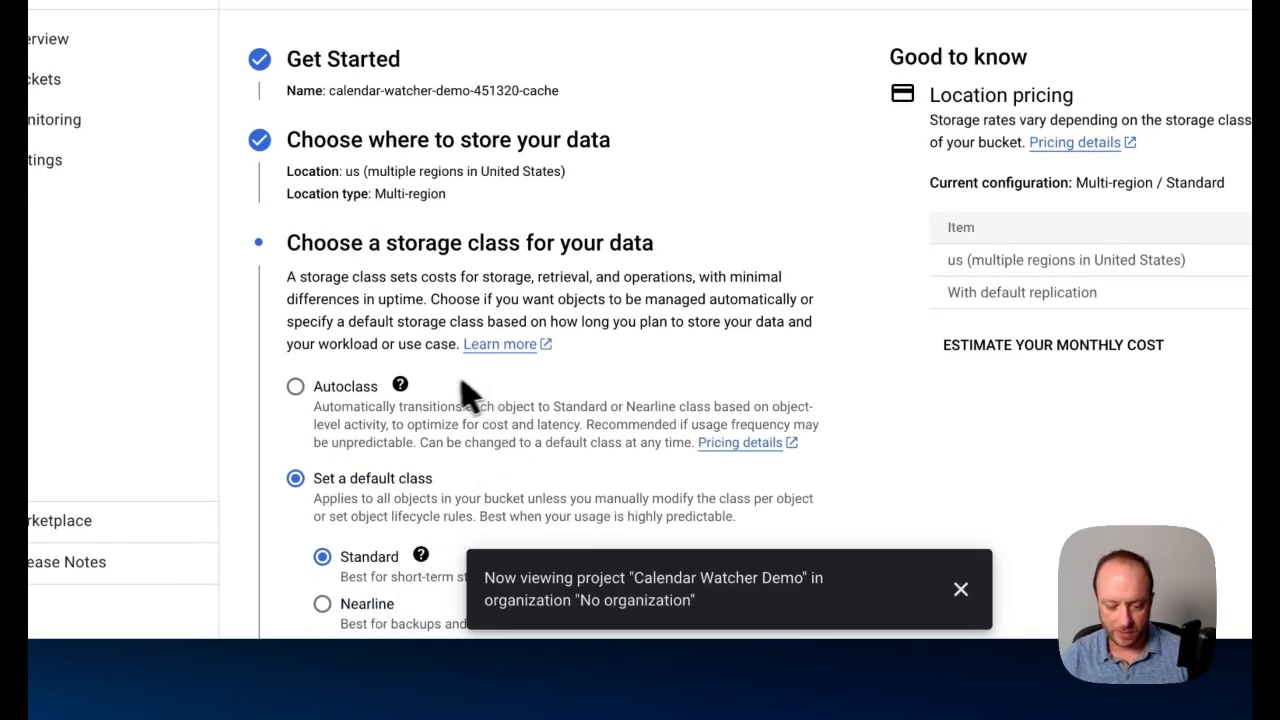
left_click(960, 589)
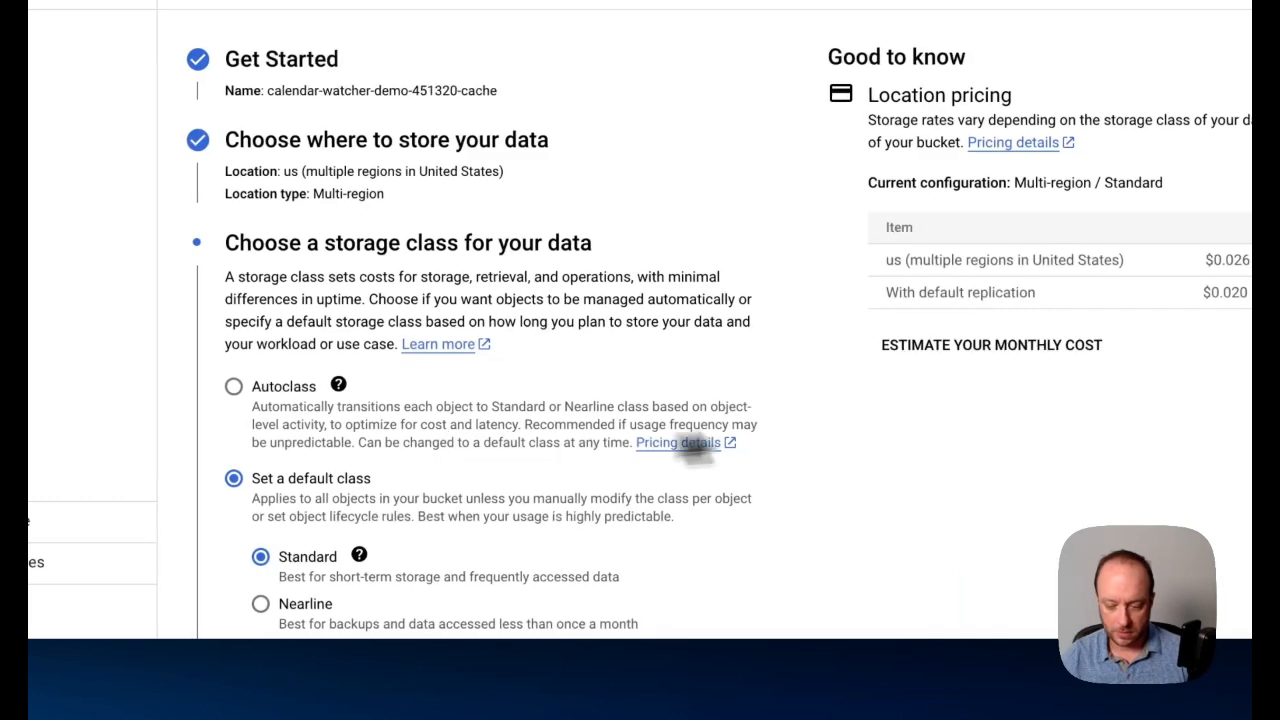
scroll(697, 450, "down", 5)
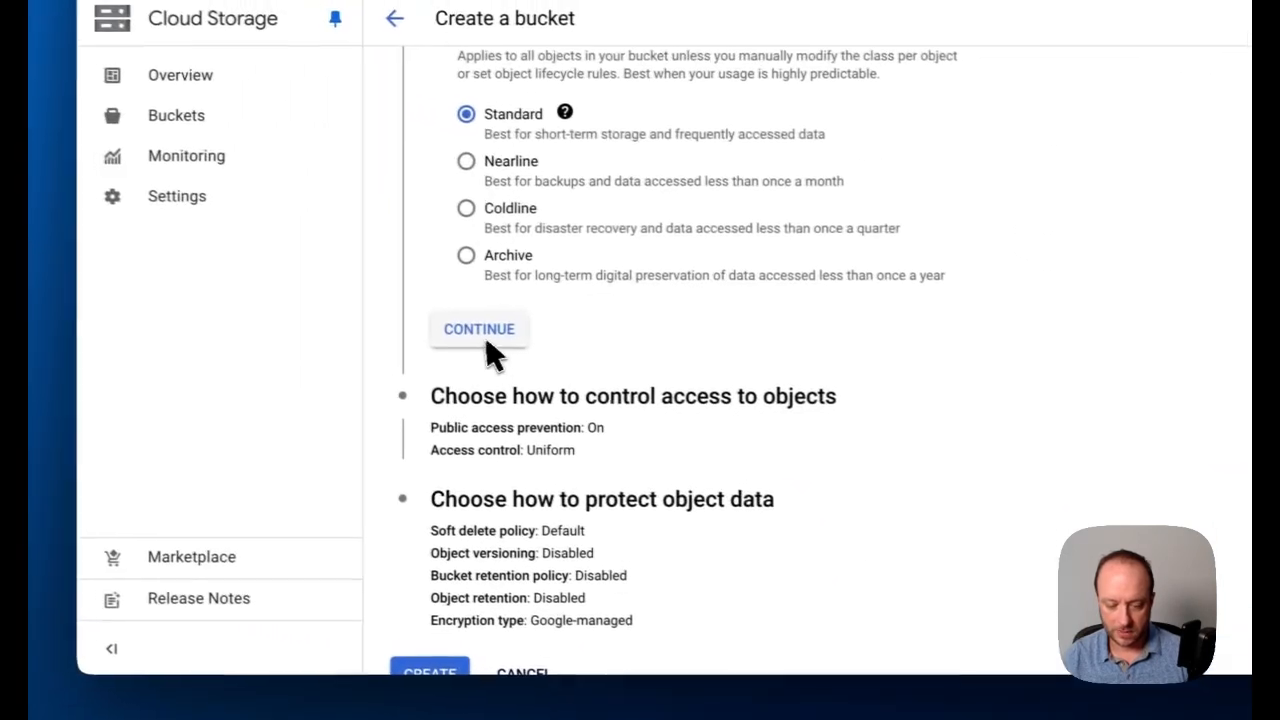
left_click(487, 340)
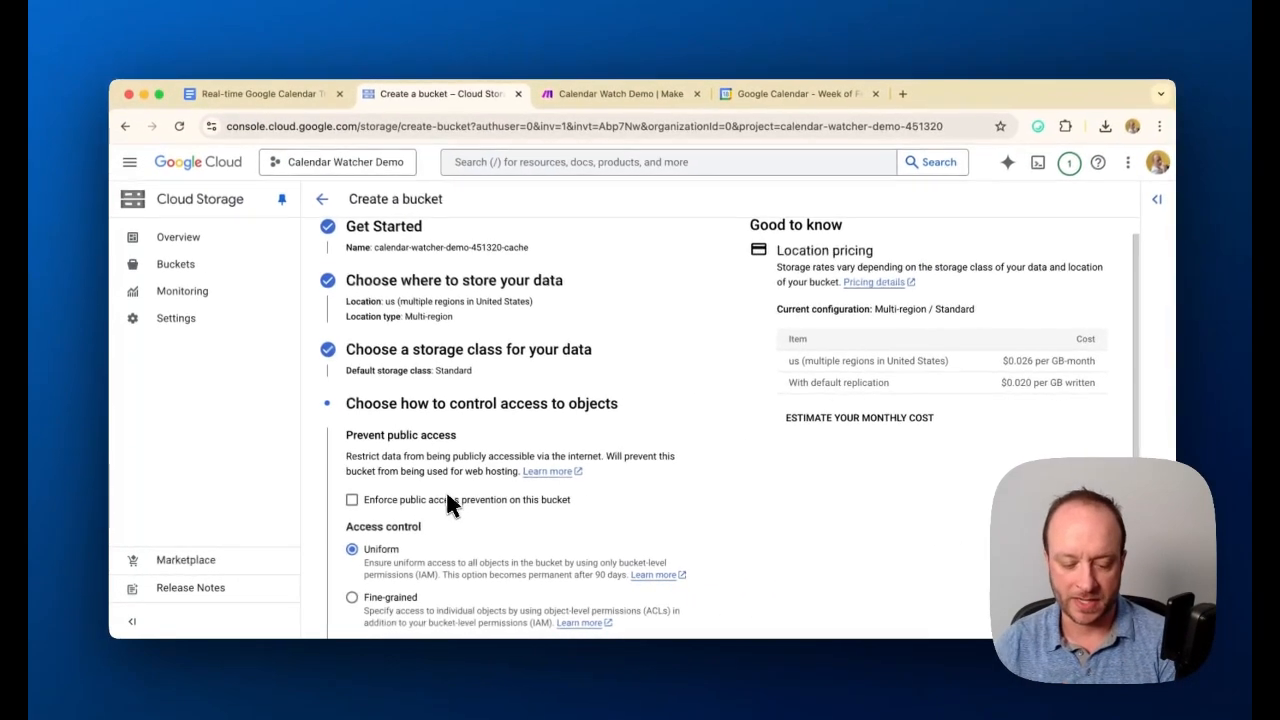
Accept Uniform access control without public access prevention, keep the default soft delete policy, and create the bucket
scroll(600, 470, "down", 1)
scroll(450, 520, "down", 3)
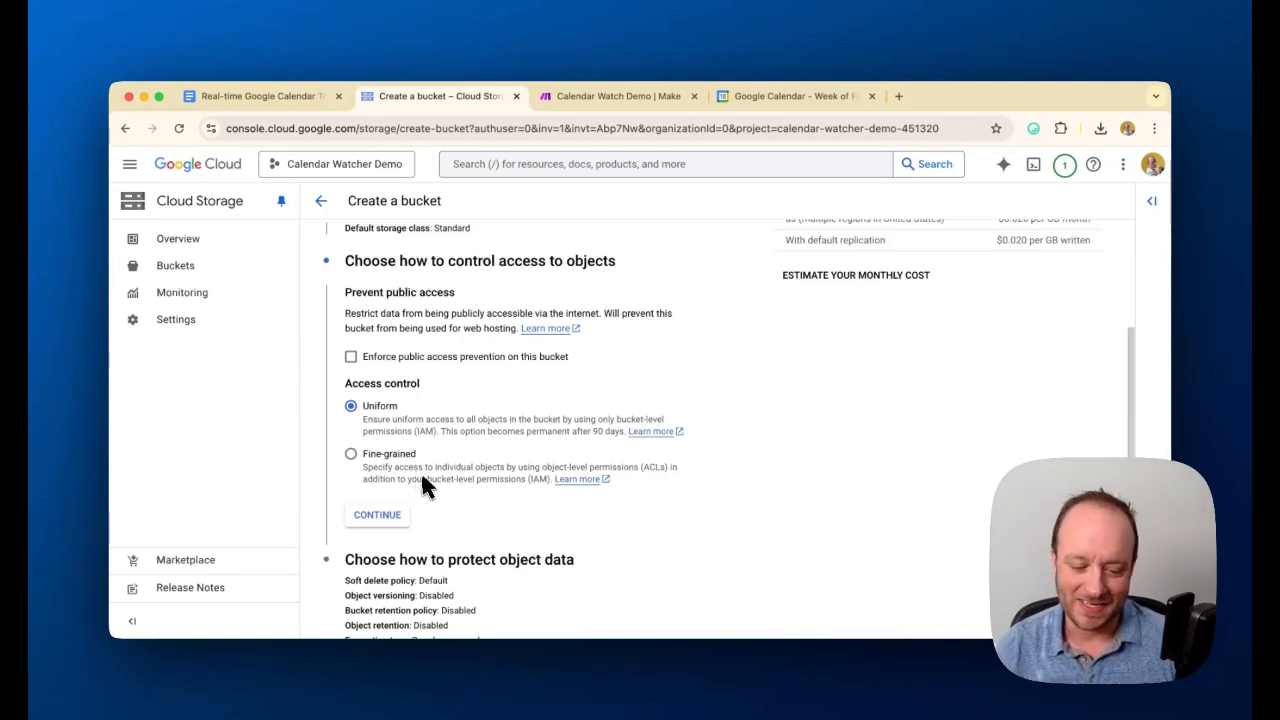
left_click(390, 520)
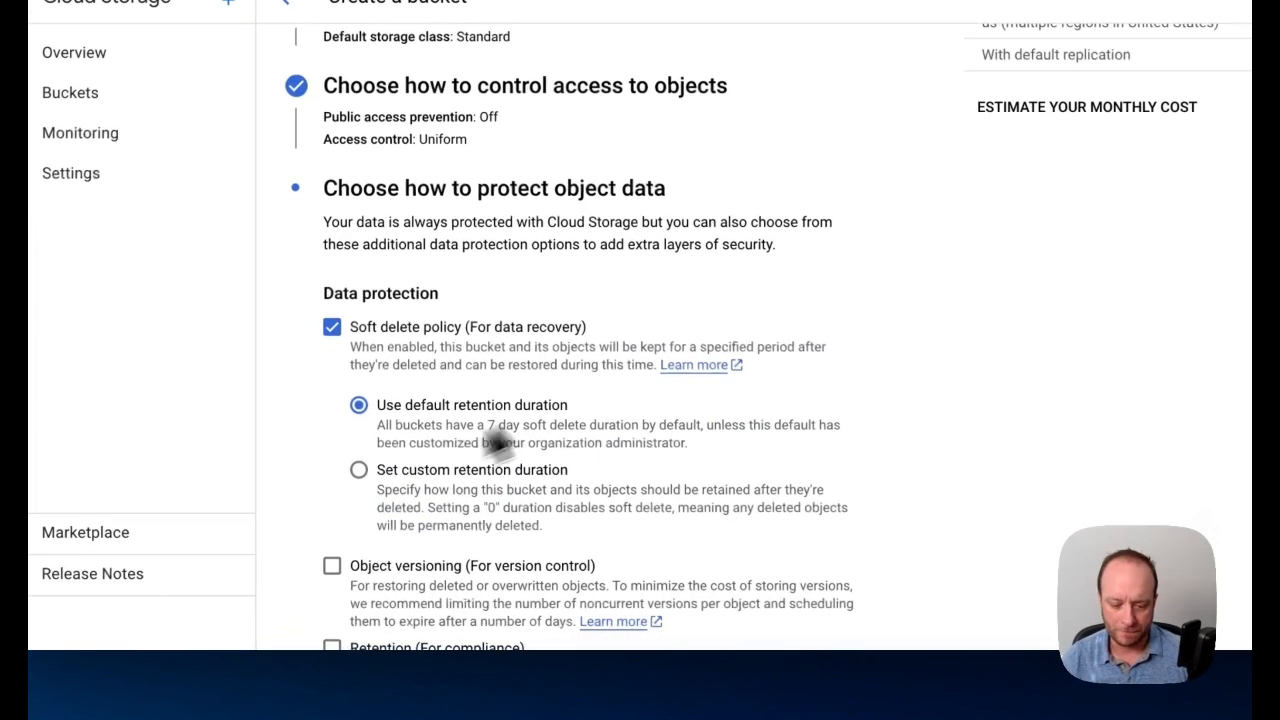
scroll(359, 320, "up", 1)
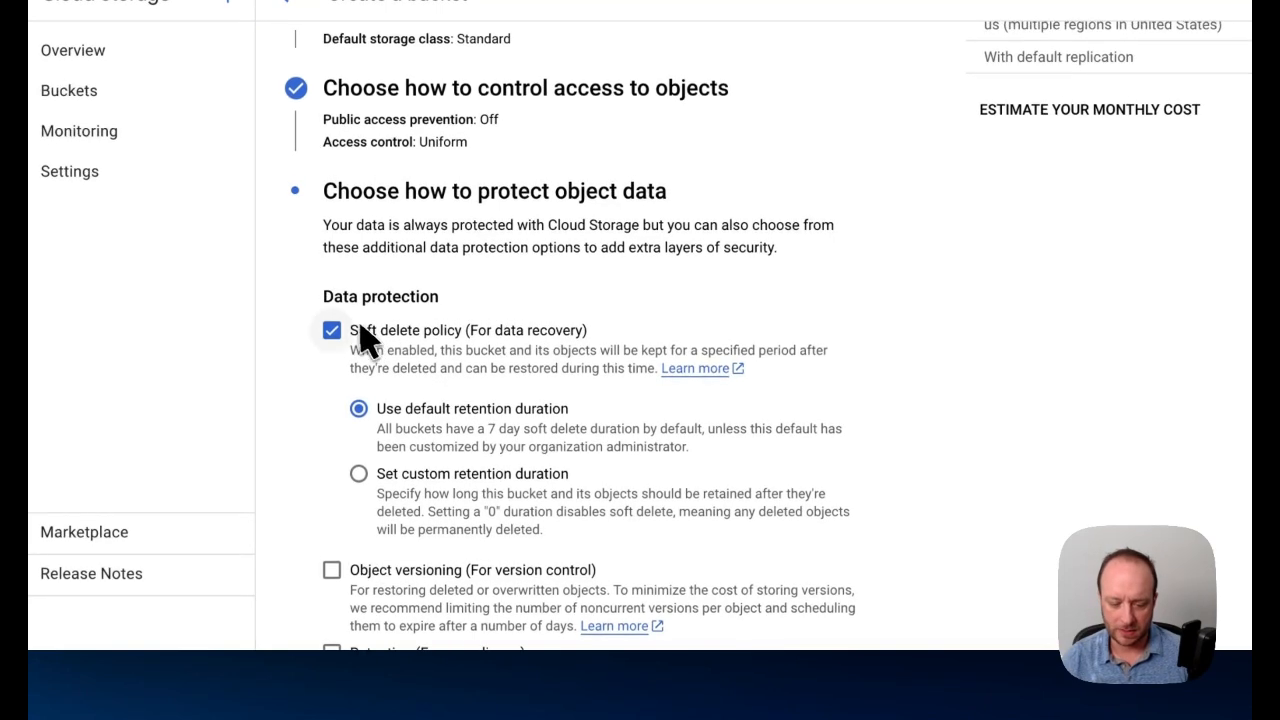
scroll(712, 490, "down", 2)
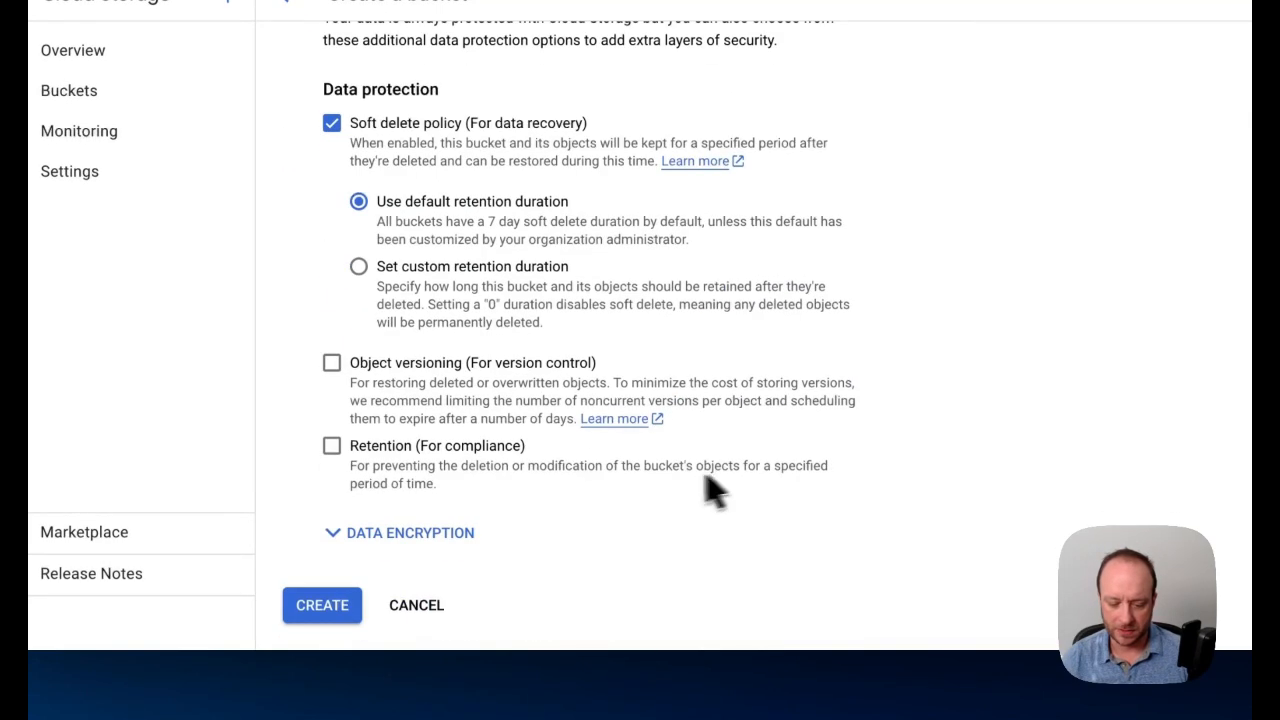
left_click(330, 605)
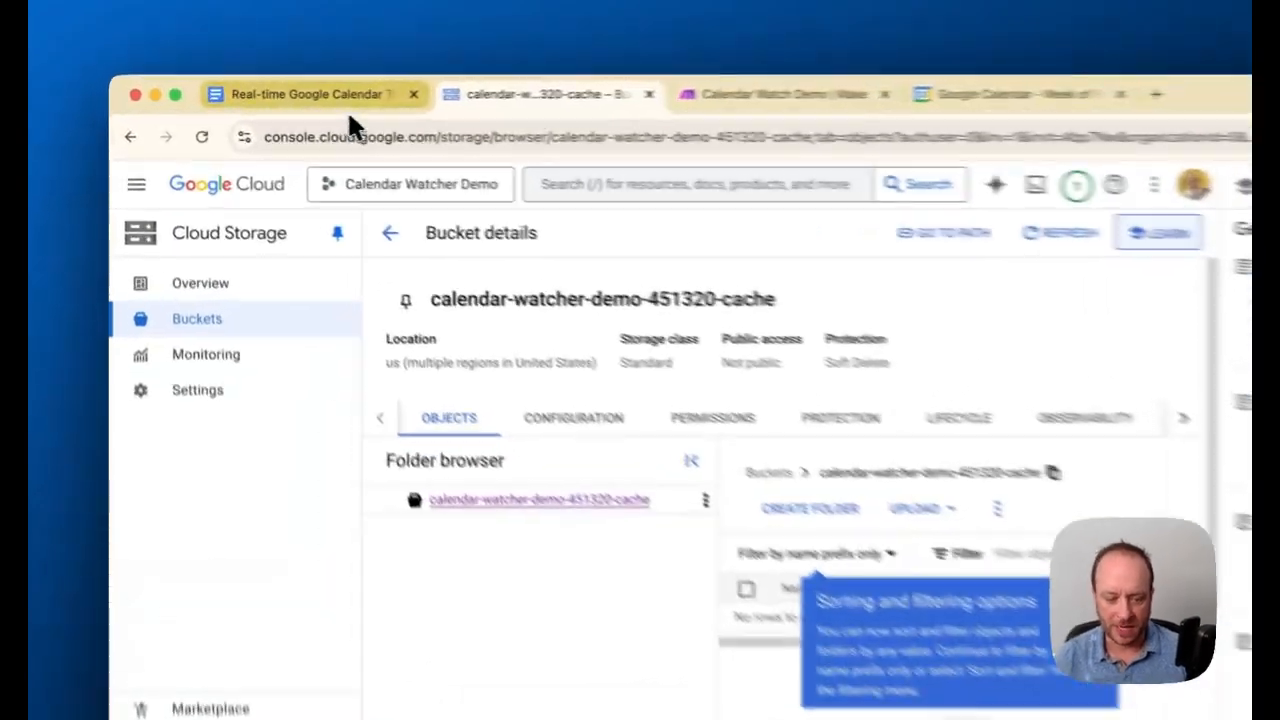
Check the guide's Step 3 on enabling the required APIs and open the project's API Library
left_click(300, 97)
scroll(581, 439, "up", 3)
scroll(712, 535, "down", 10)
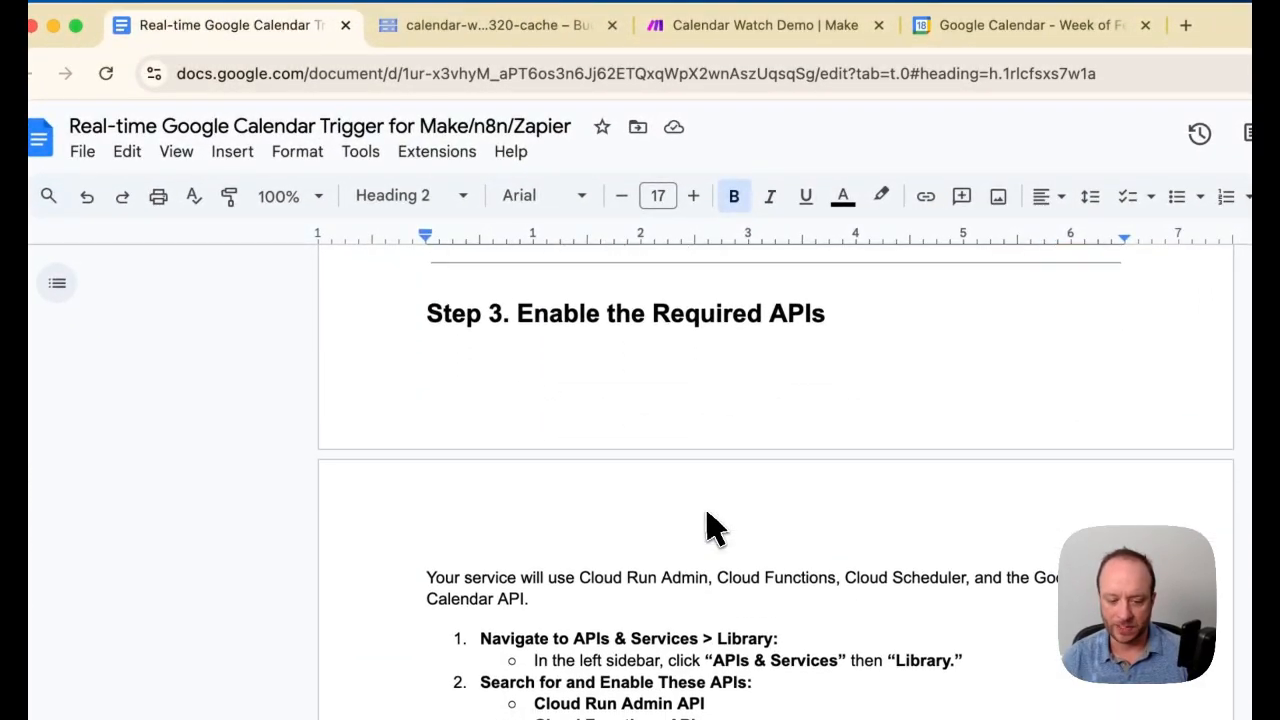
left_click(490, 25)
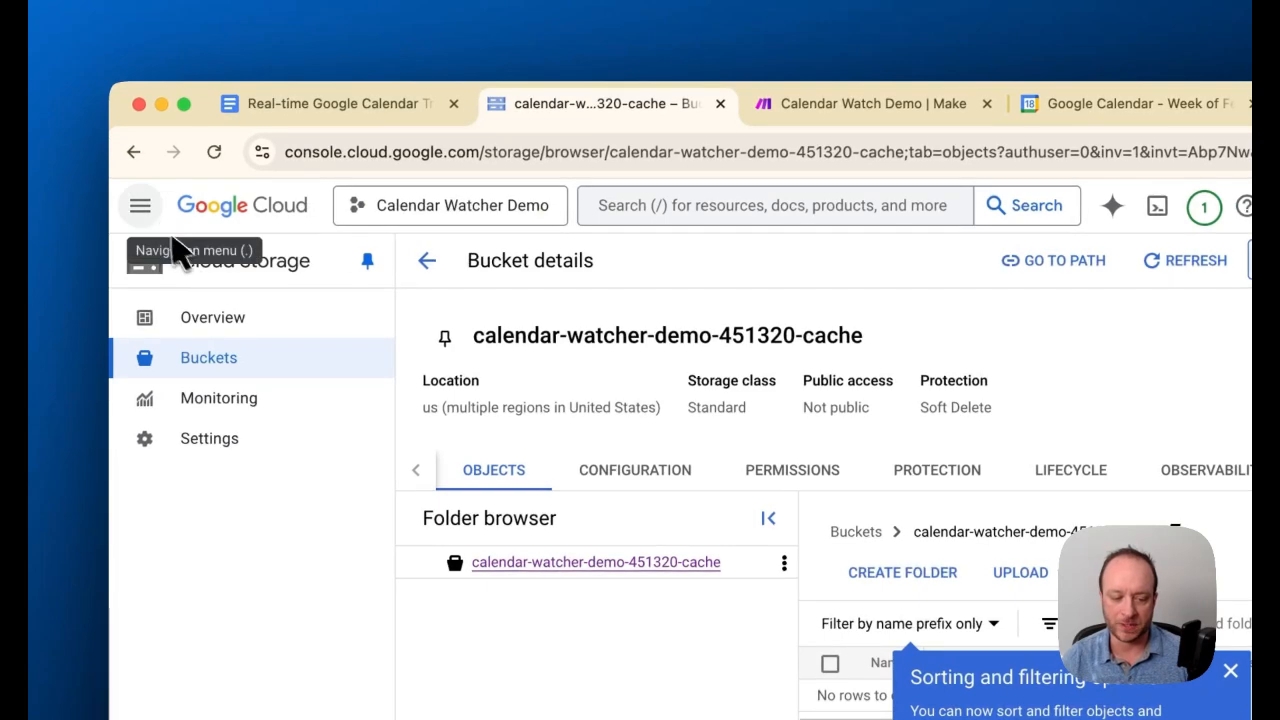
left_click(142, 207)
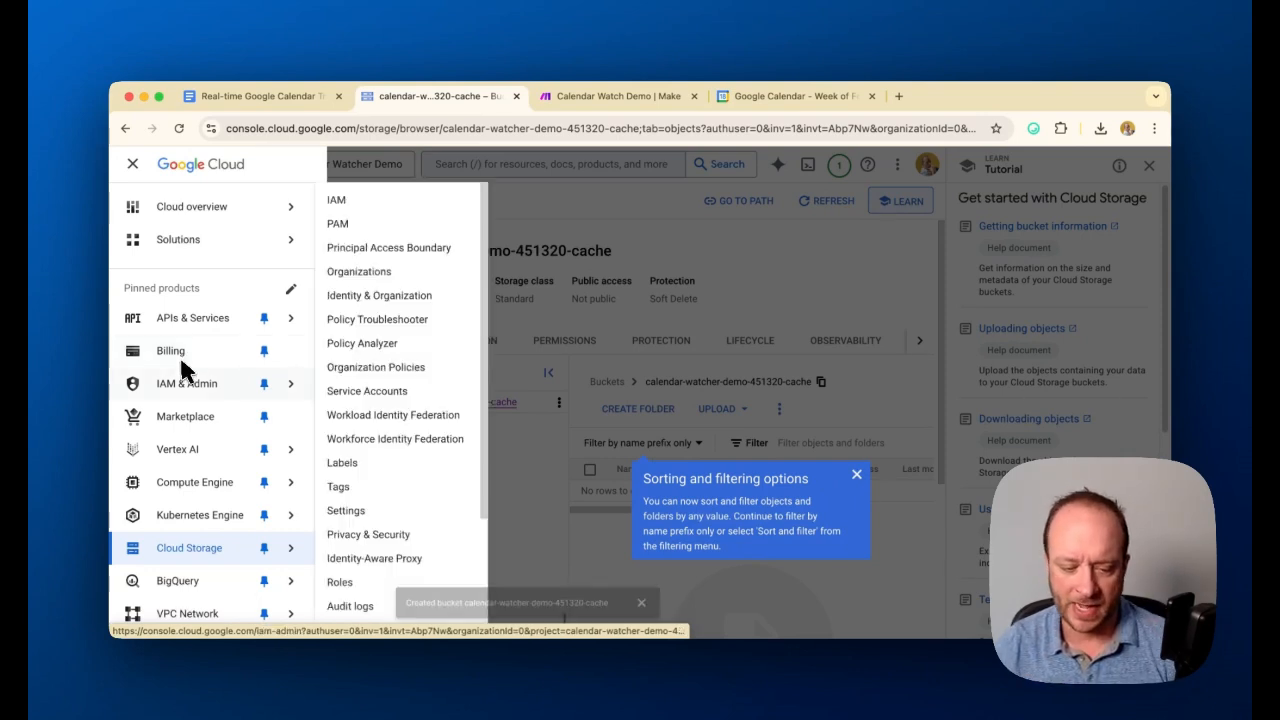
mouse_move(189, 314)
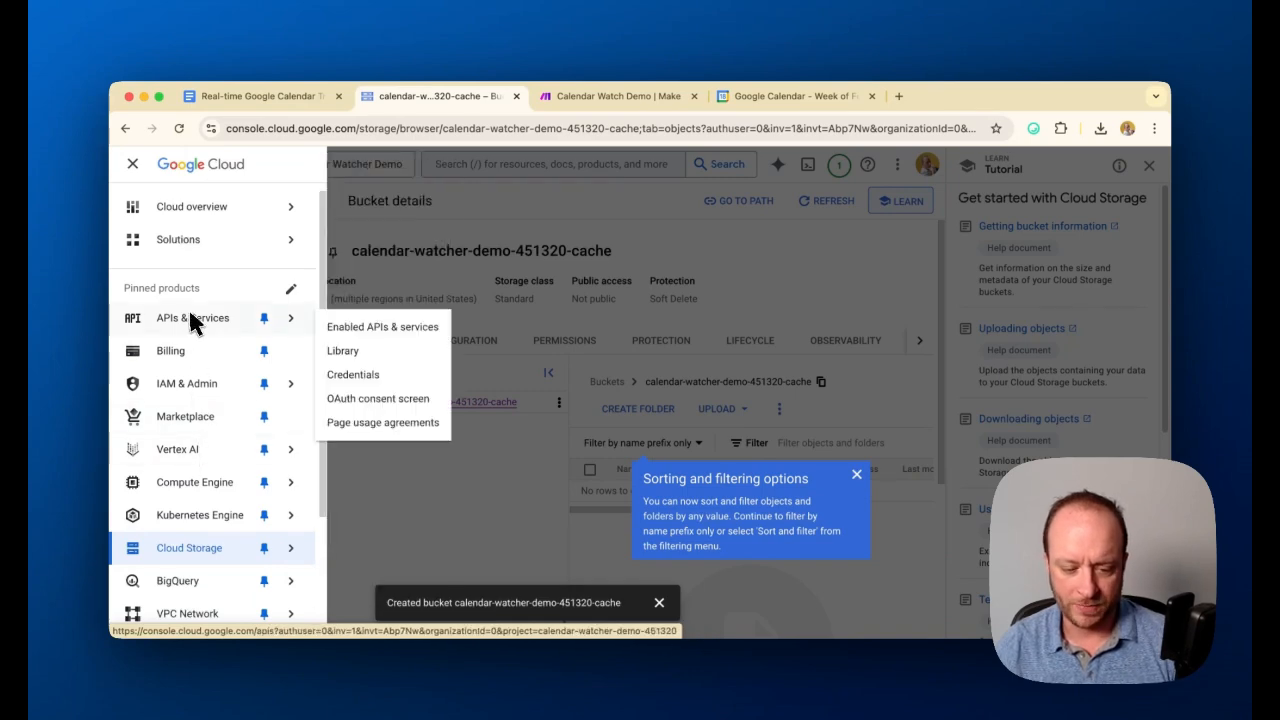
left_click(318, 348)
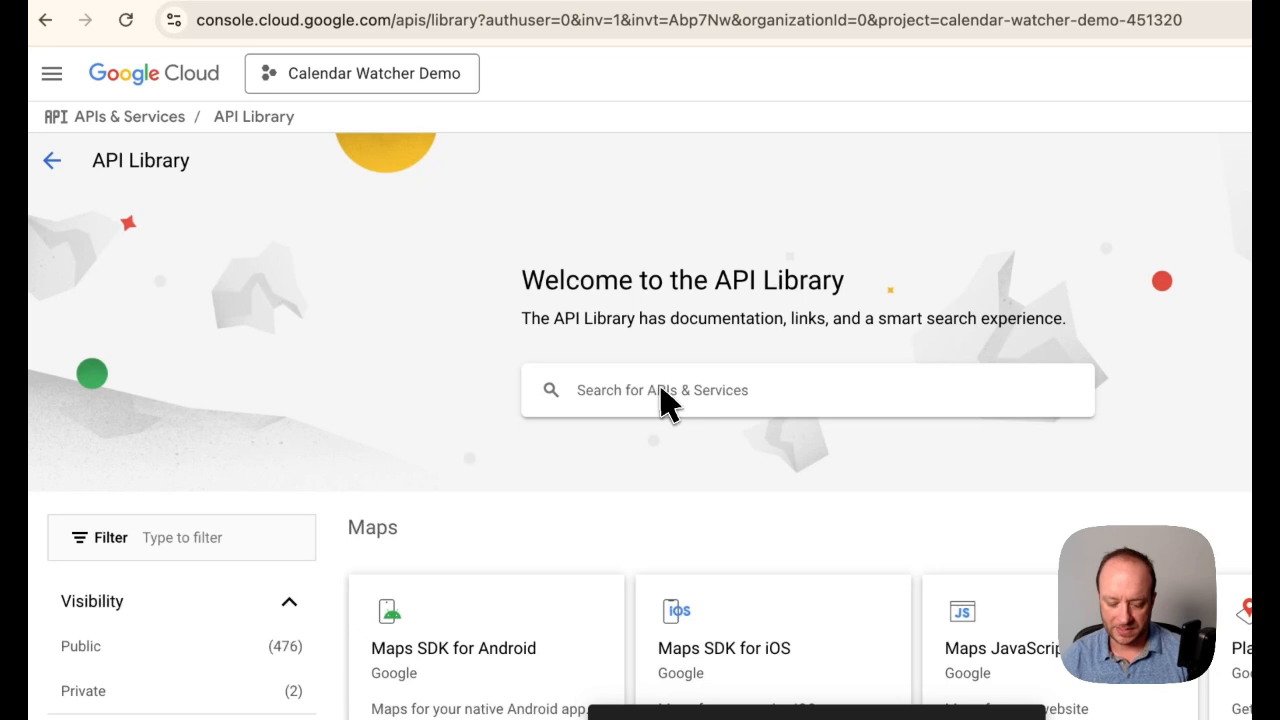
Find the Google Calendar API in the API Library and enable it for the project
left_click(662, 392)
type("Google Cal")
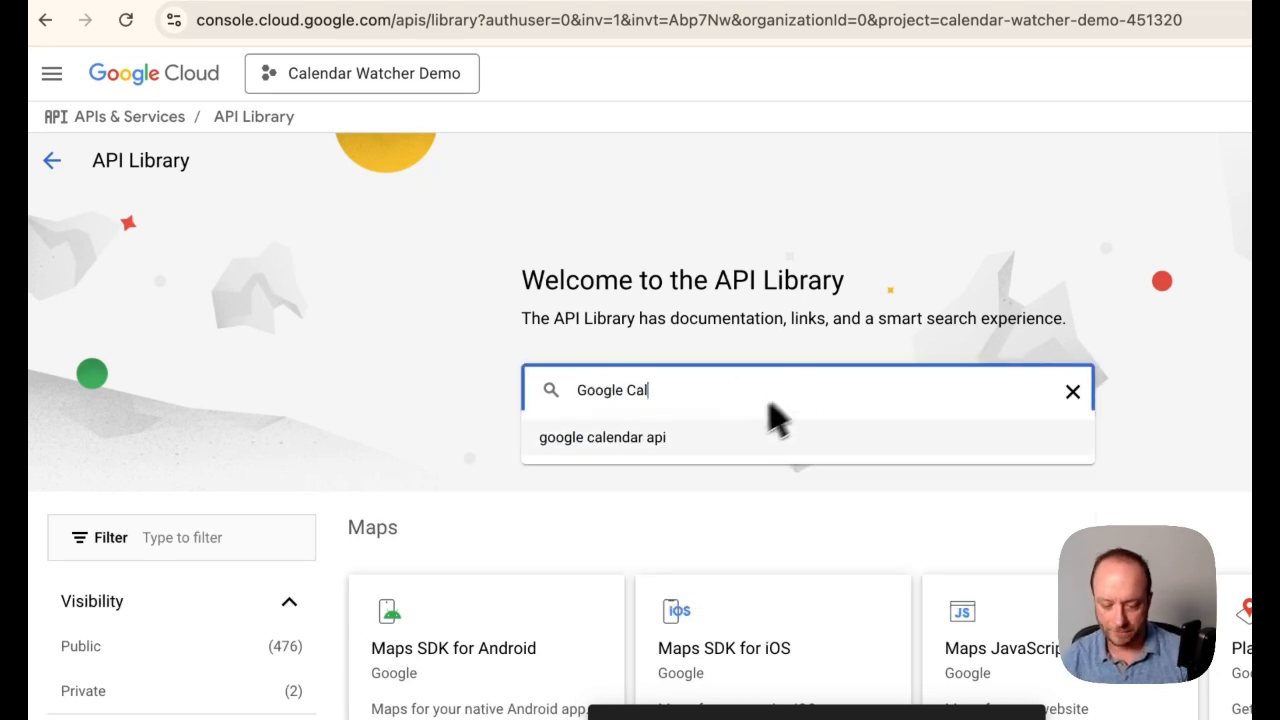
left_click(686, 443)
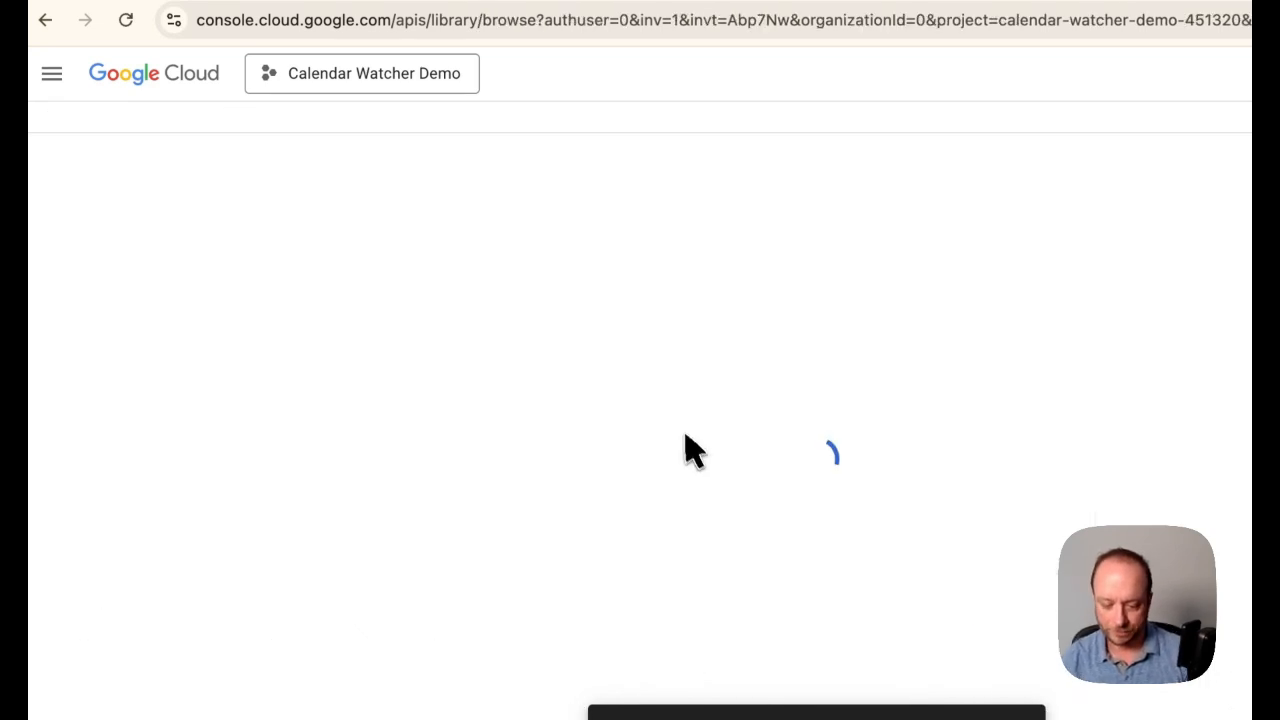
left_click(615, 404)
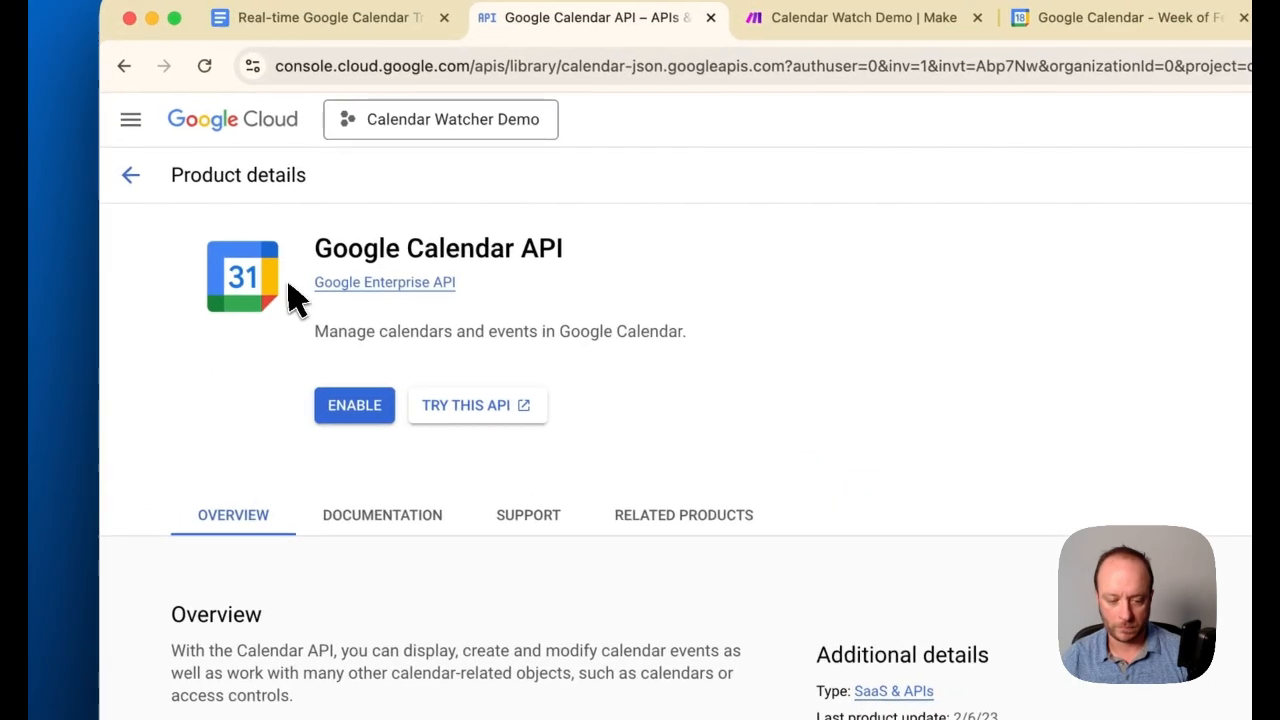
left_click(362, 410)
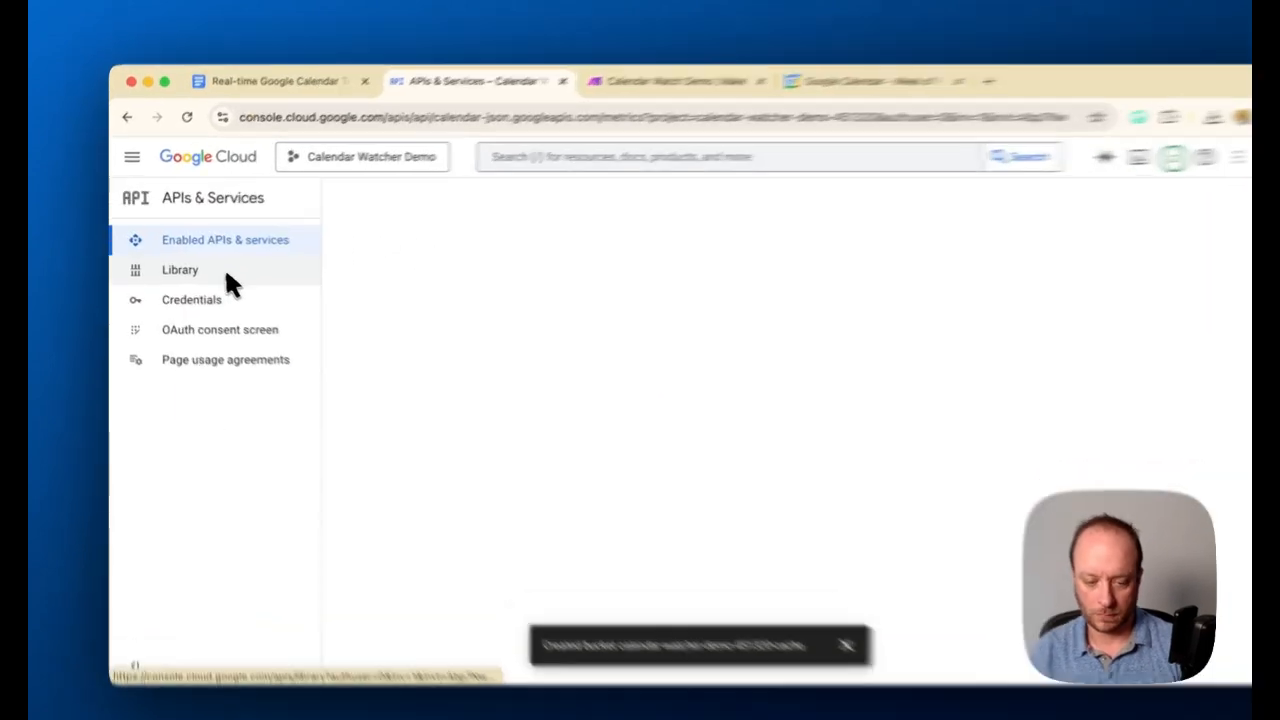
Find the Cloud Build API in the project's API Library and enable it
left_click(226, 275)
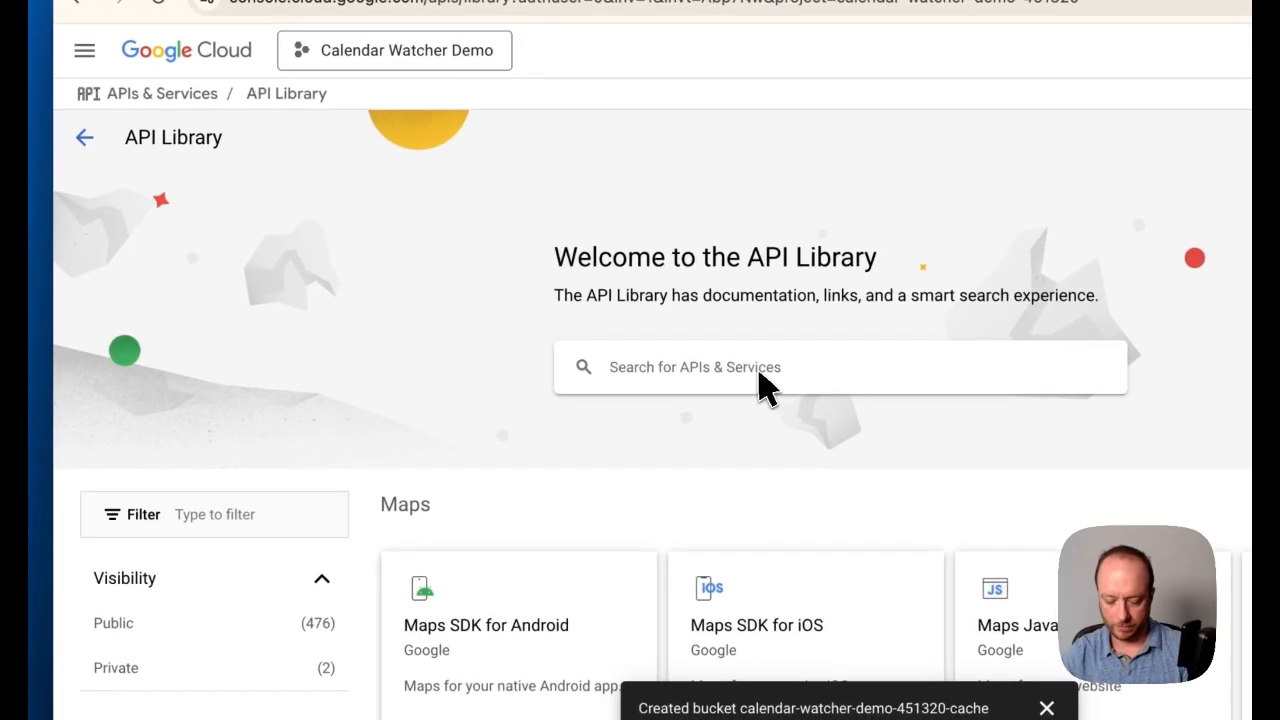
left_click(759, 375)
type("cloud buil")
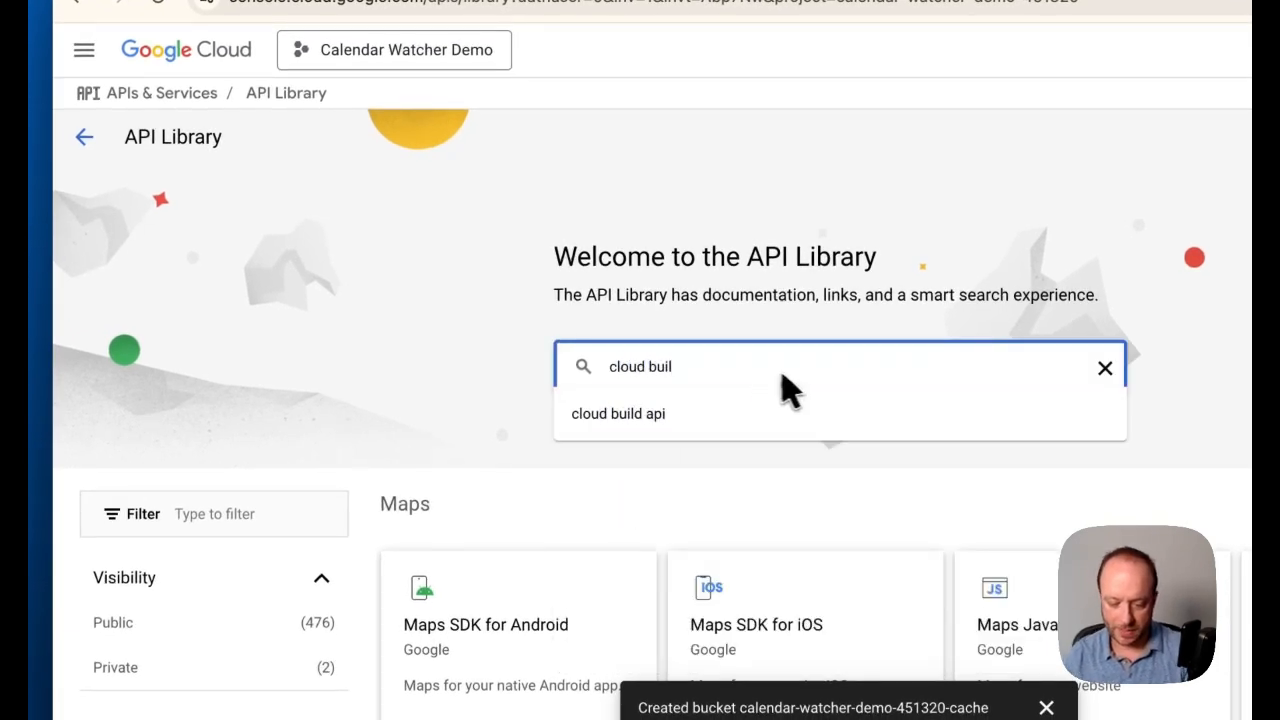
left_click(785, 412)
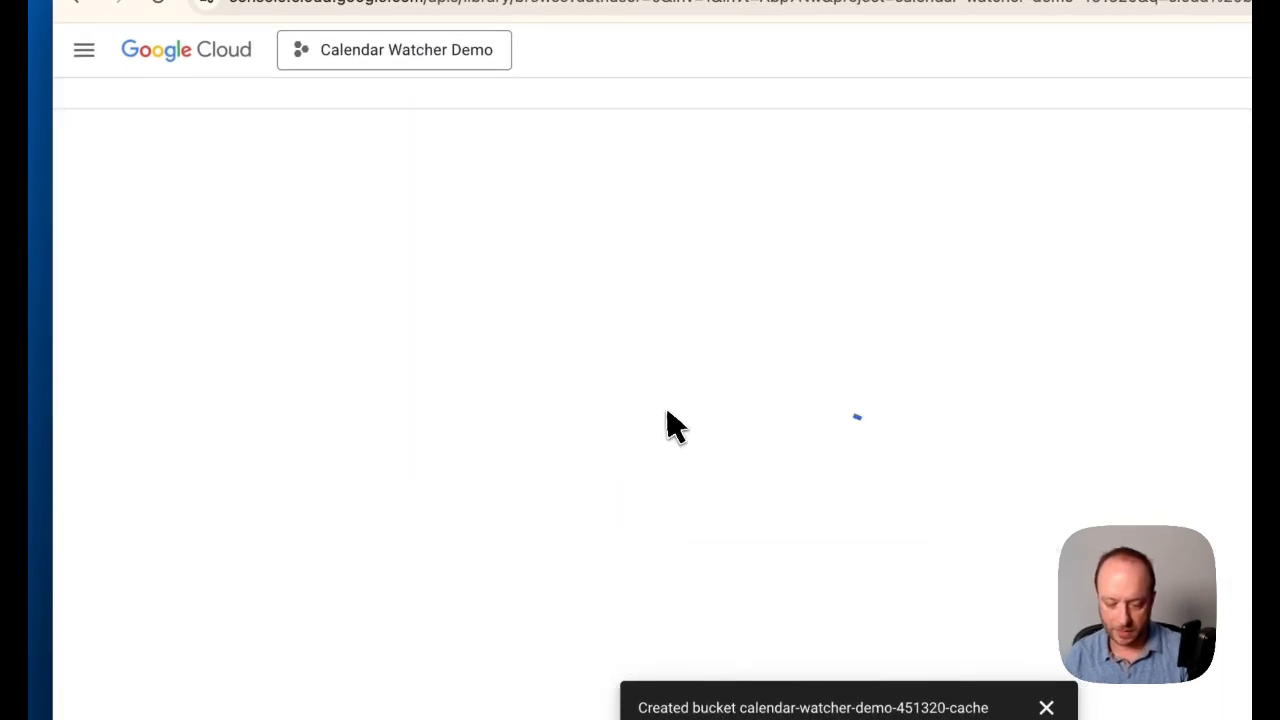
left_click(631, 362)
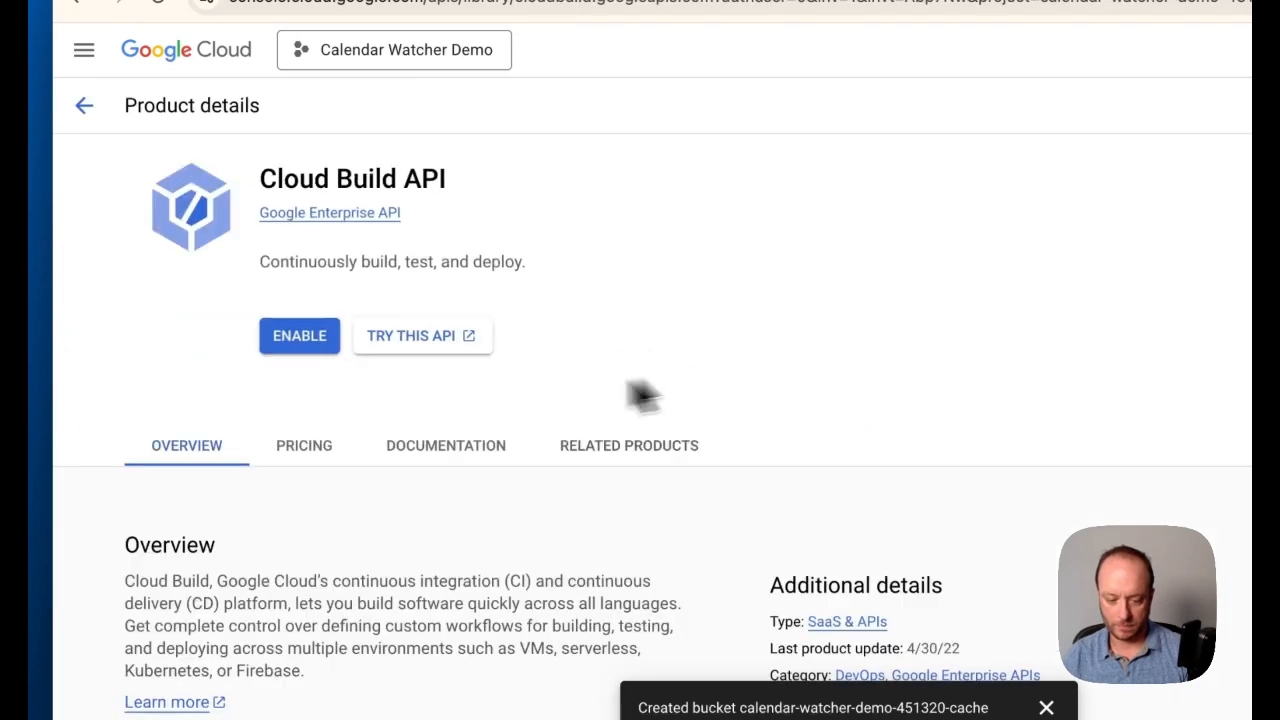
left_click(330, 333)
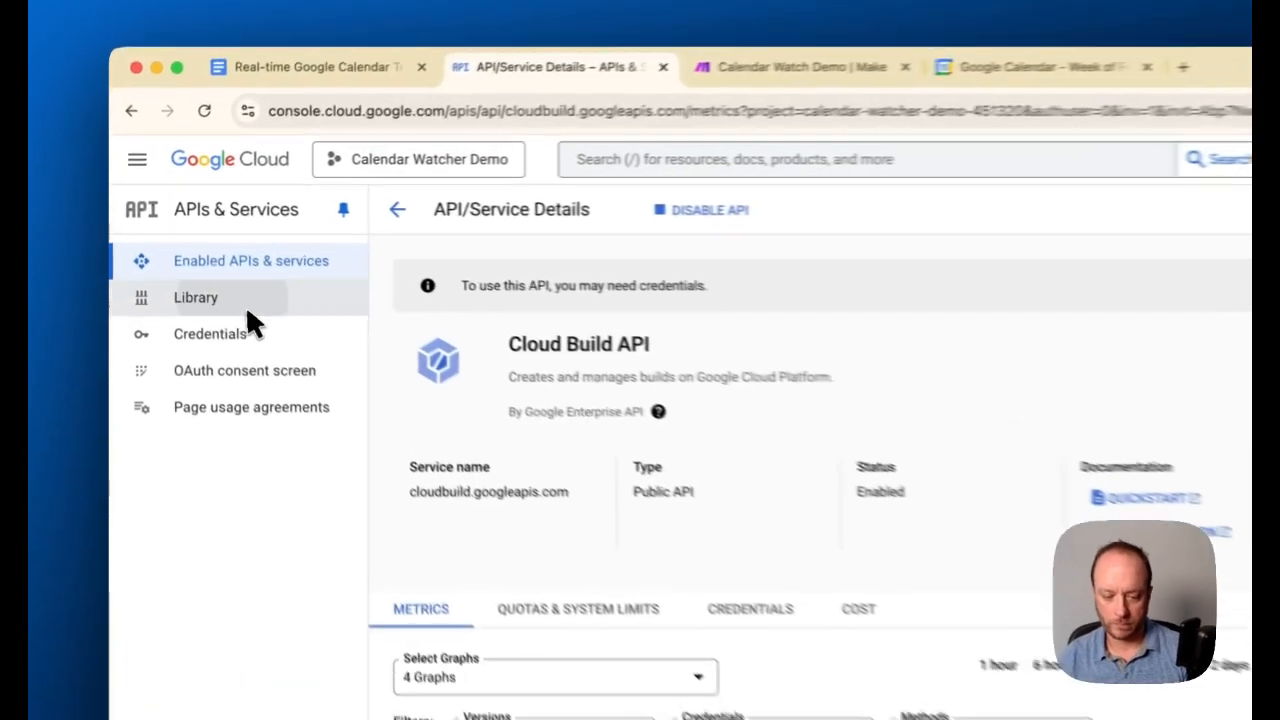
Return to the API Library, find the Cloud Functions API and enable it for the project
left_click(200, 270)
left_click(757, 484)
type("Cloud Func")
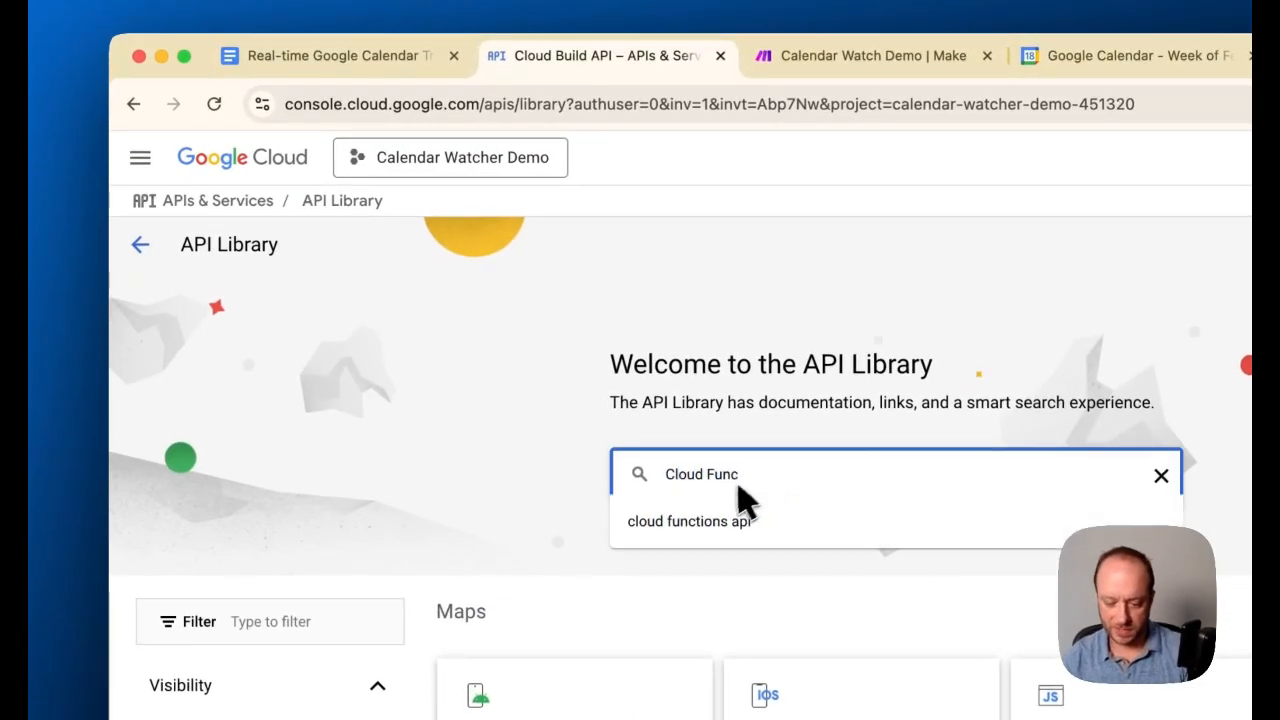
left_click(723, 523)
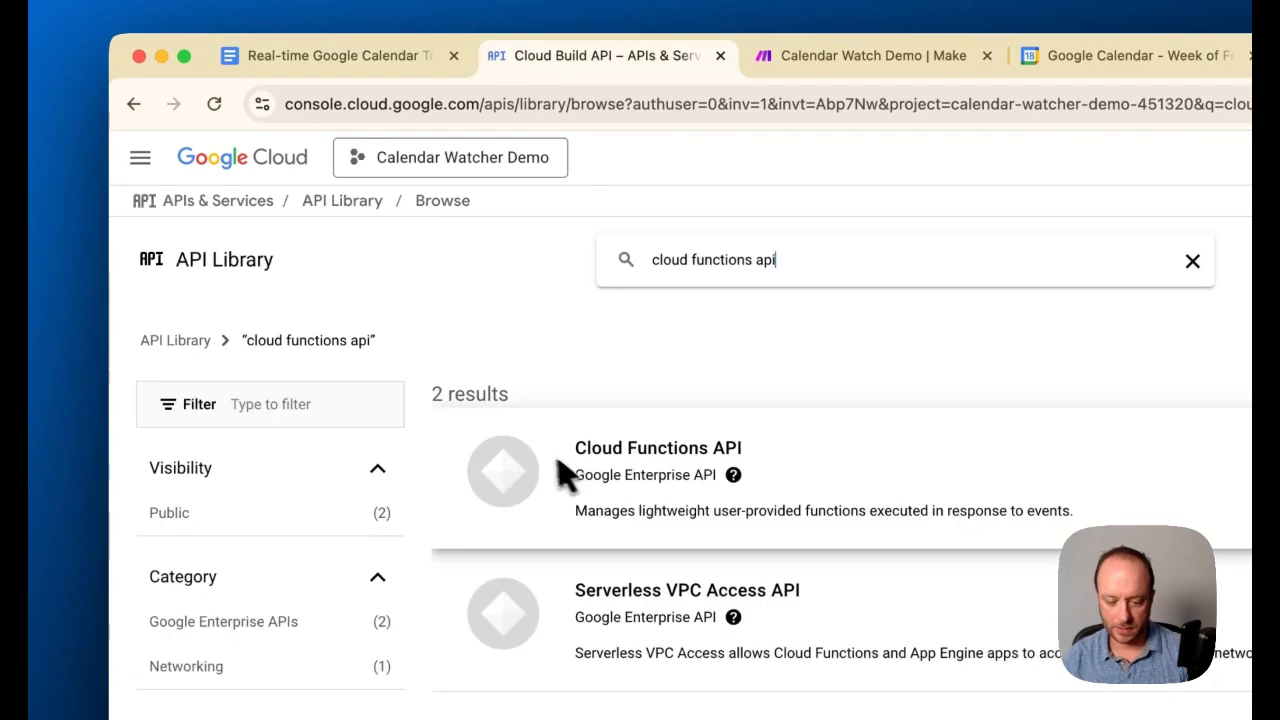
left_click(553, 497)
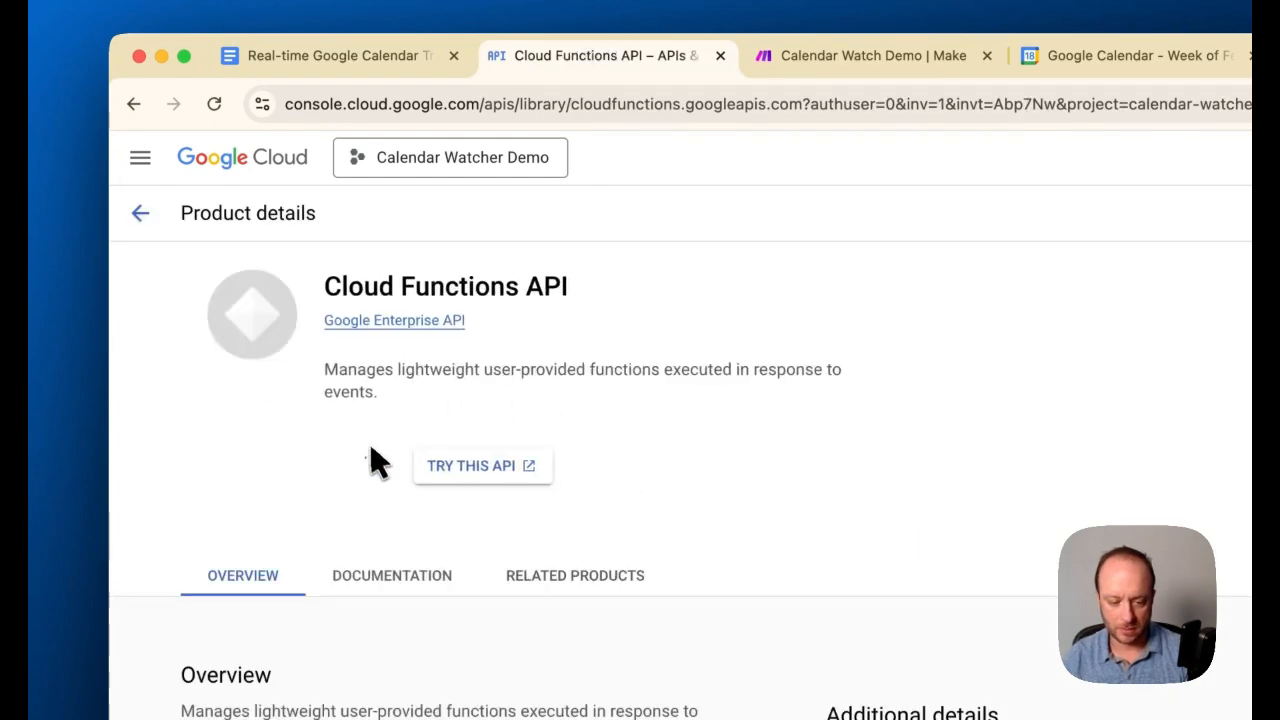
Check the guide's list of required APIs, then find the Cloud Scheduler API in the API Library and enable it
left_click(418, 58)
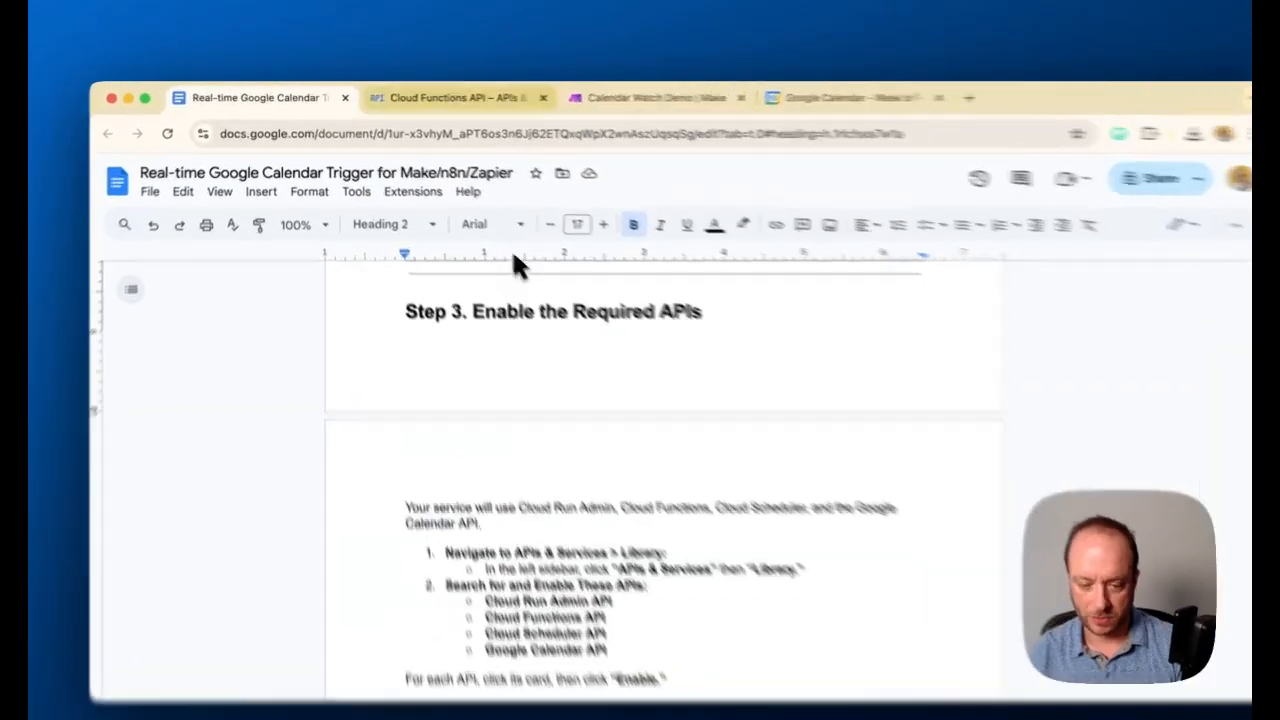
key("ctrl+Tab")
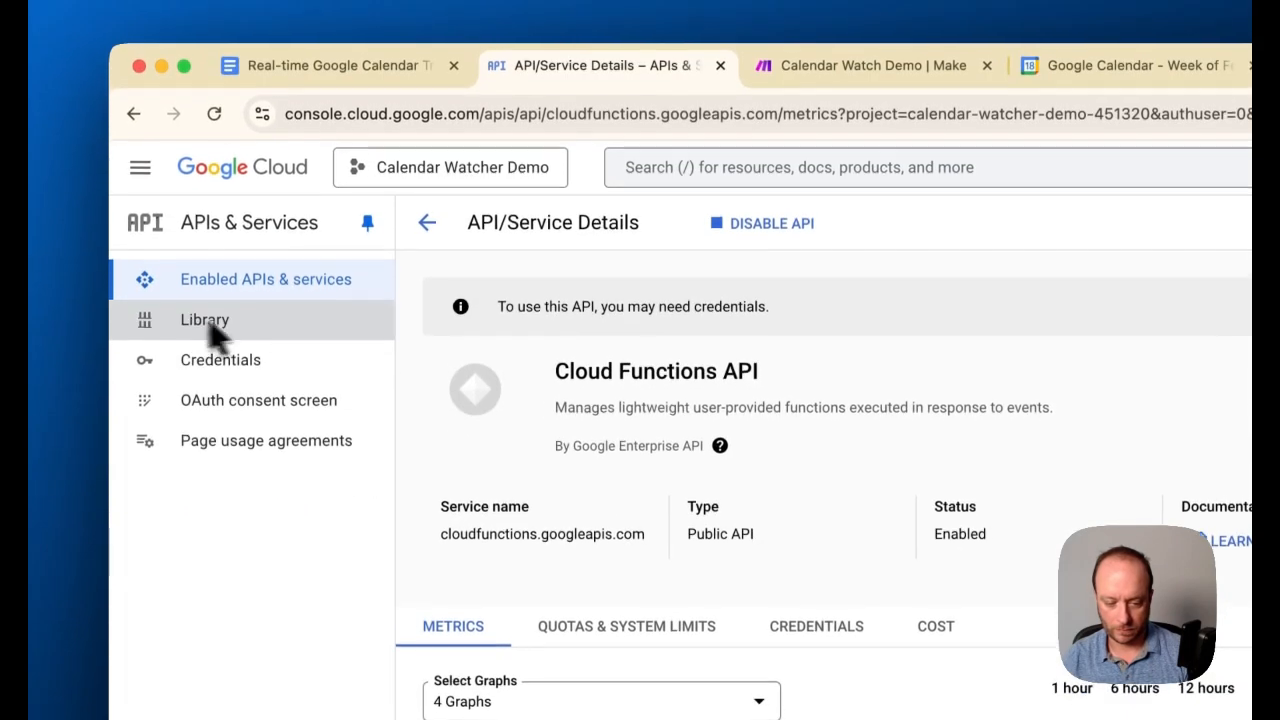
left_click(202, 322)
left_click(662, 458)
type("cloud scheduler api")
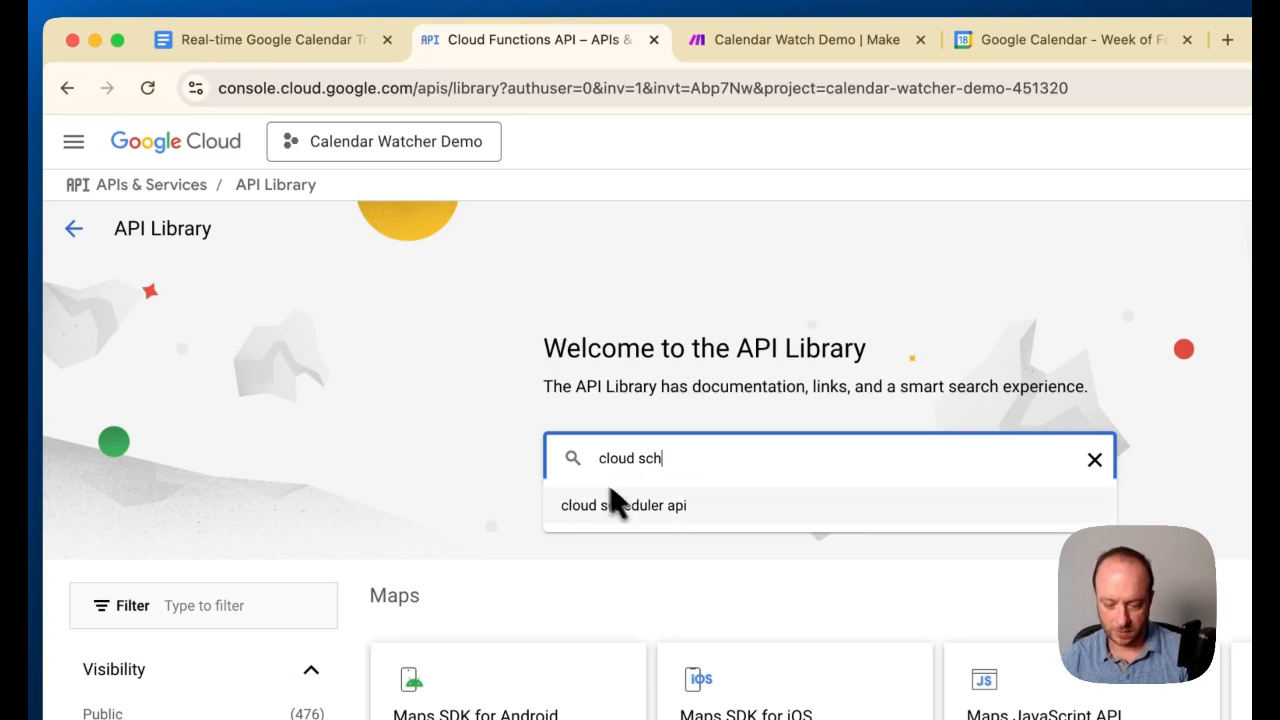
left_click(608, 502)
left_click(563, 480)
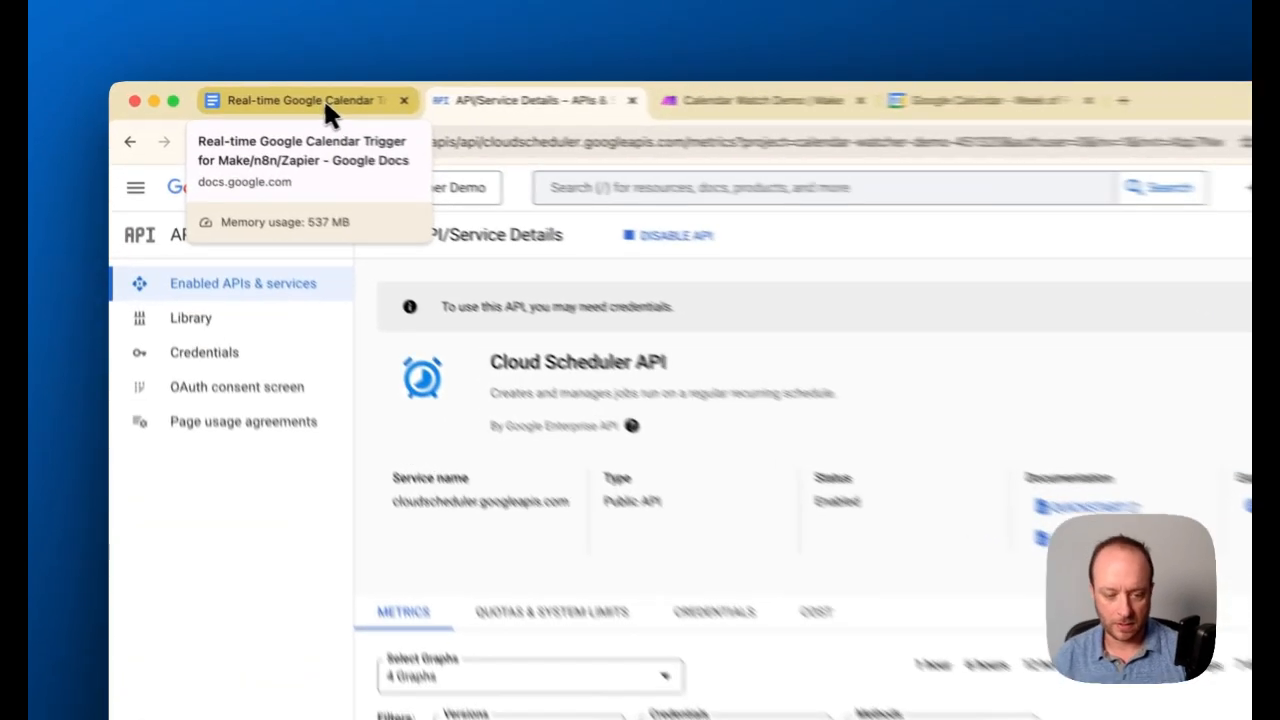
Compare the enabled APIs with the guide's Step 3 and read Step 4 on creating a service account and credentials file
left_click(318, 100)
left_click(510, 100)
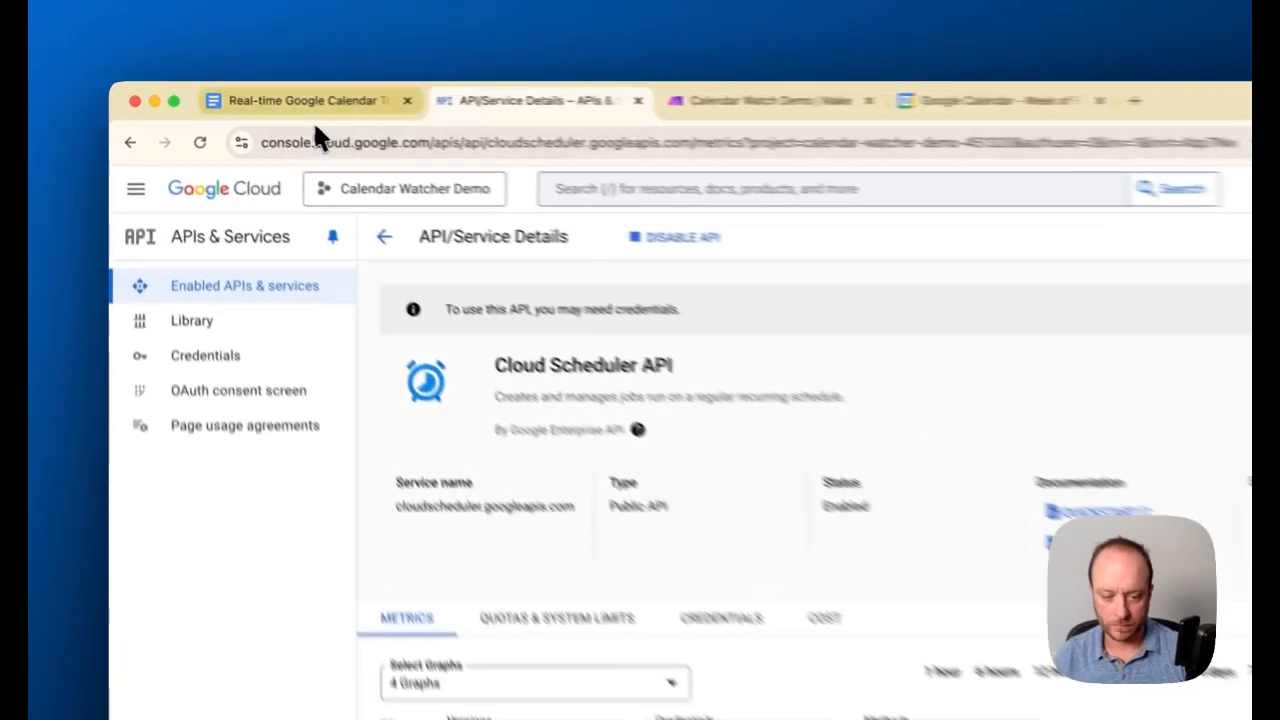
left_click(260, 96)
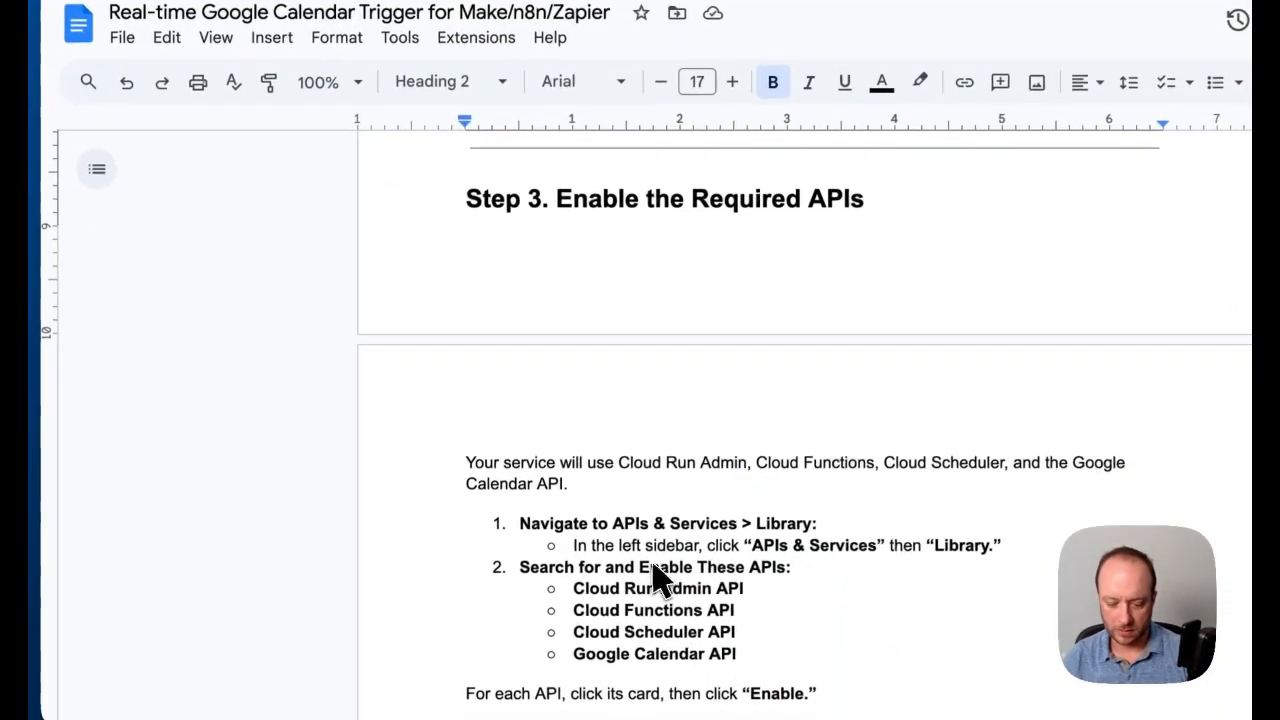
scroll(655, 570, "down", 6)
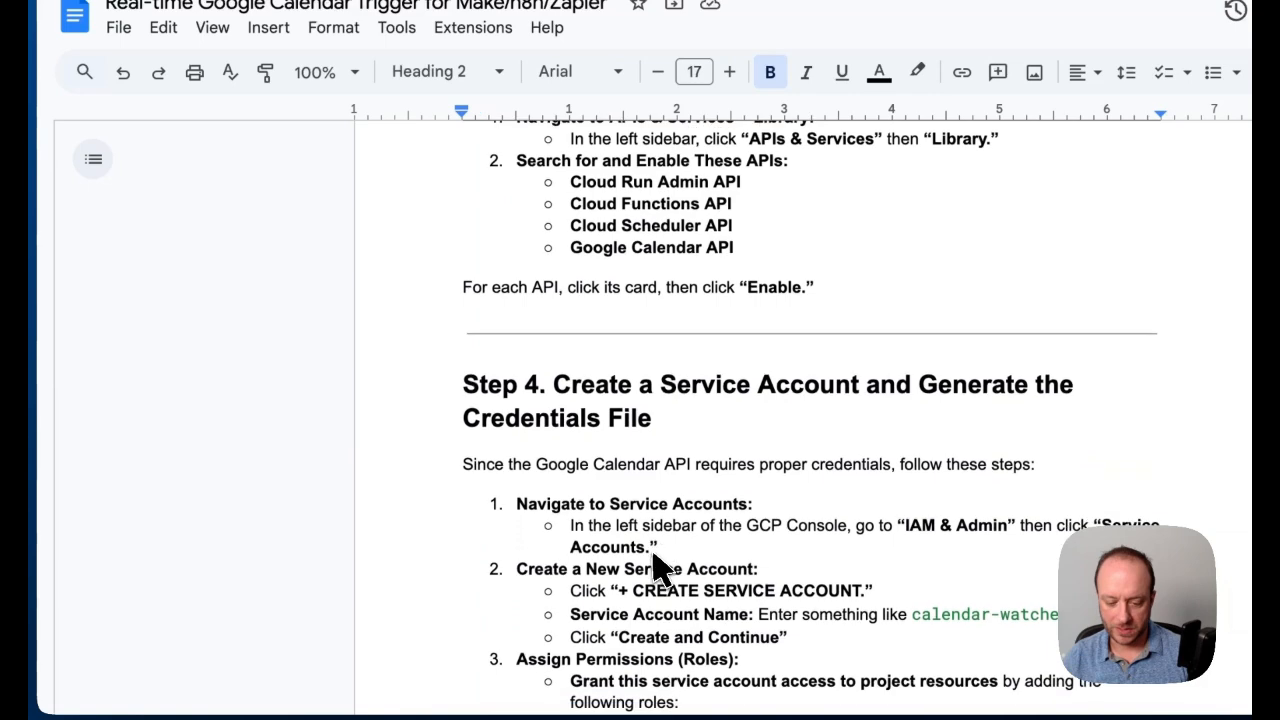
scroll(655, 570, "down", 2)
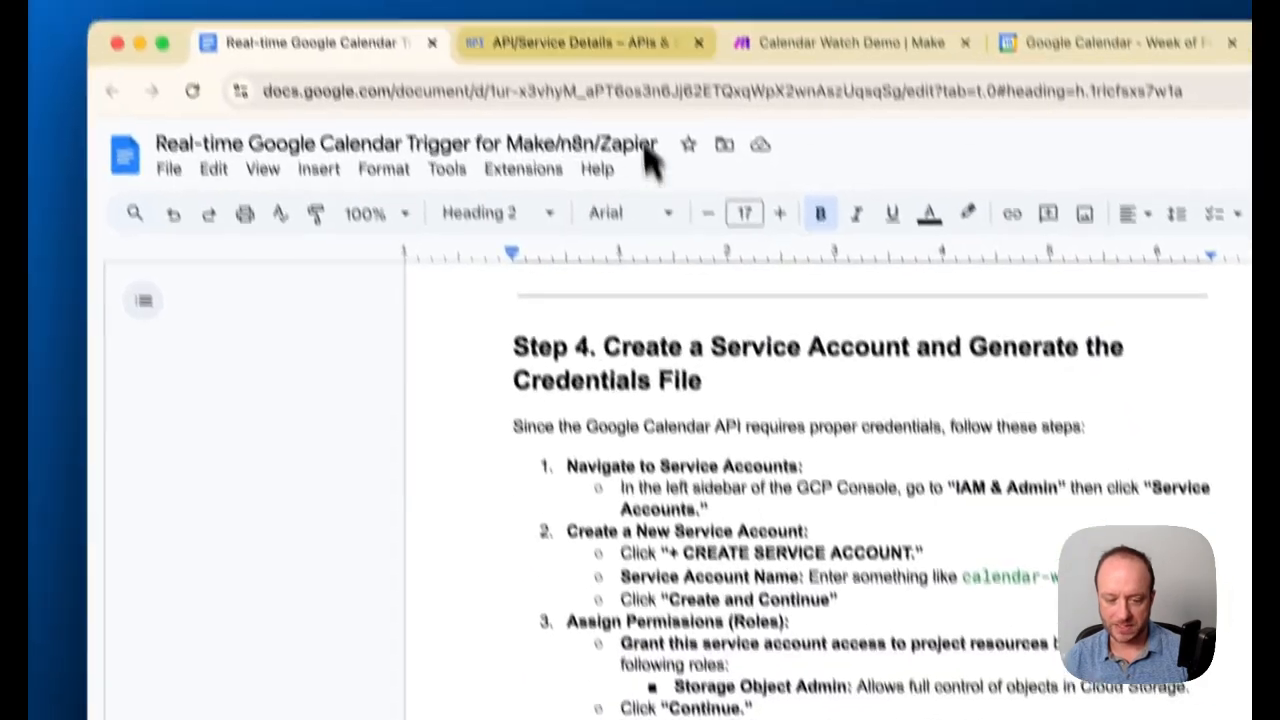
Open the project's Service Accounts page under IAM & Admin and create a service account named calendar-watcher-sa
left_click(560, 43)
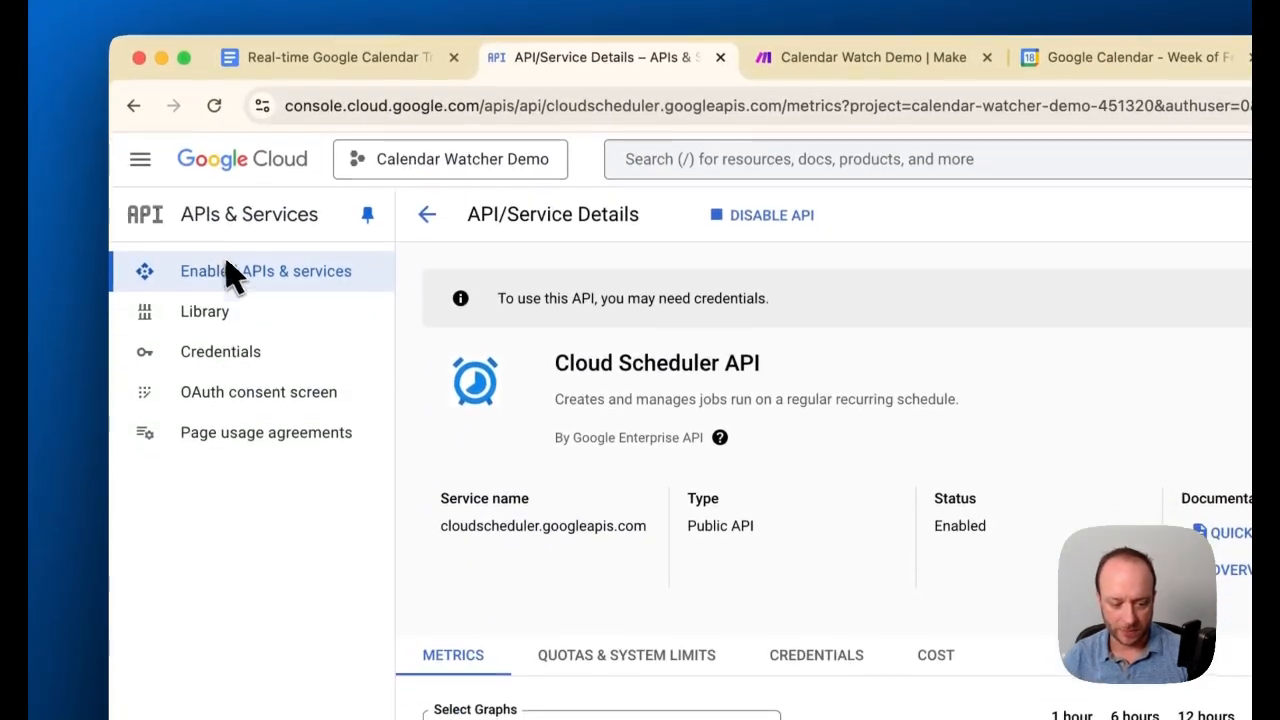
left_click(141, 158)
mouse_move(228, 490)
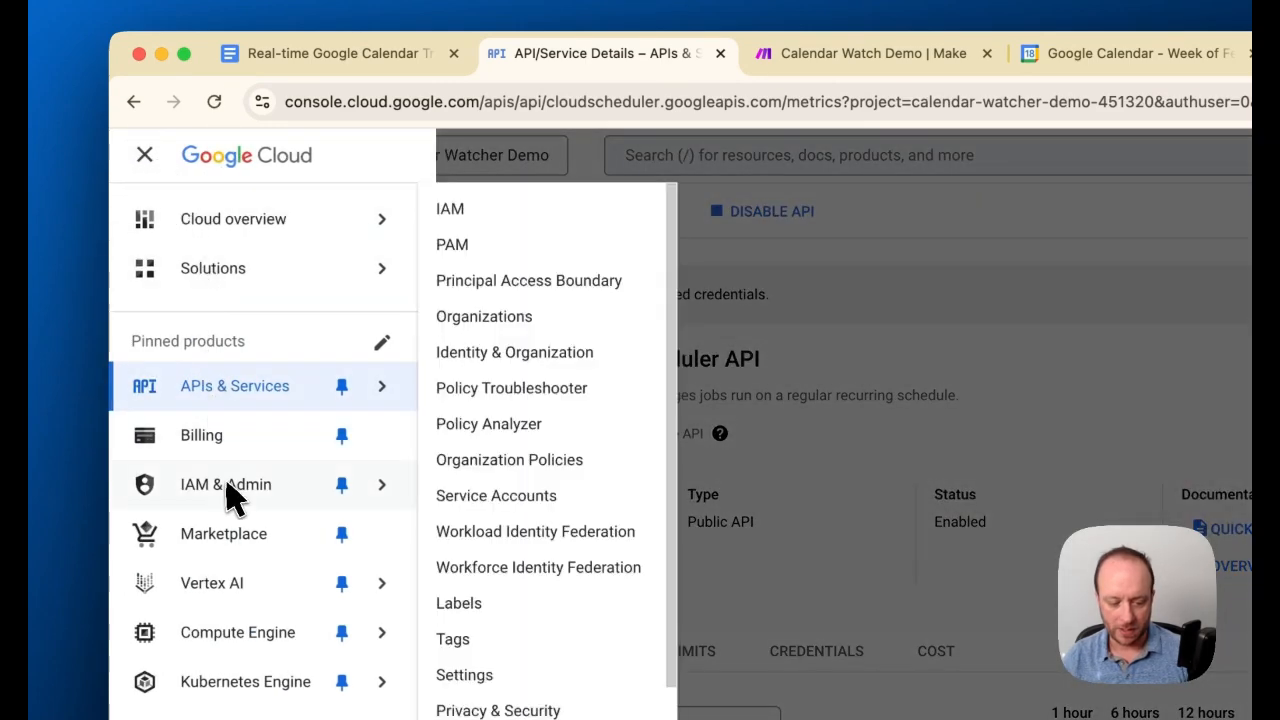
left_click(490, 500)
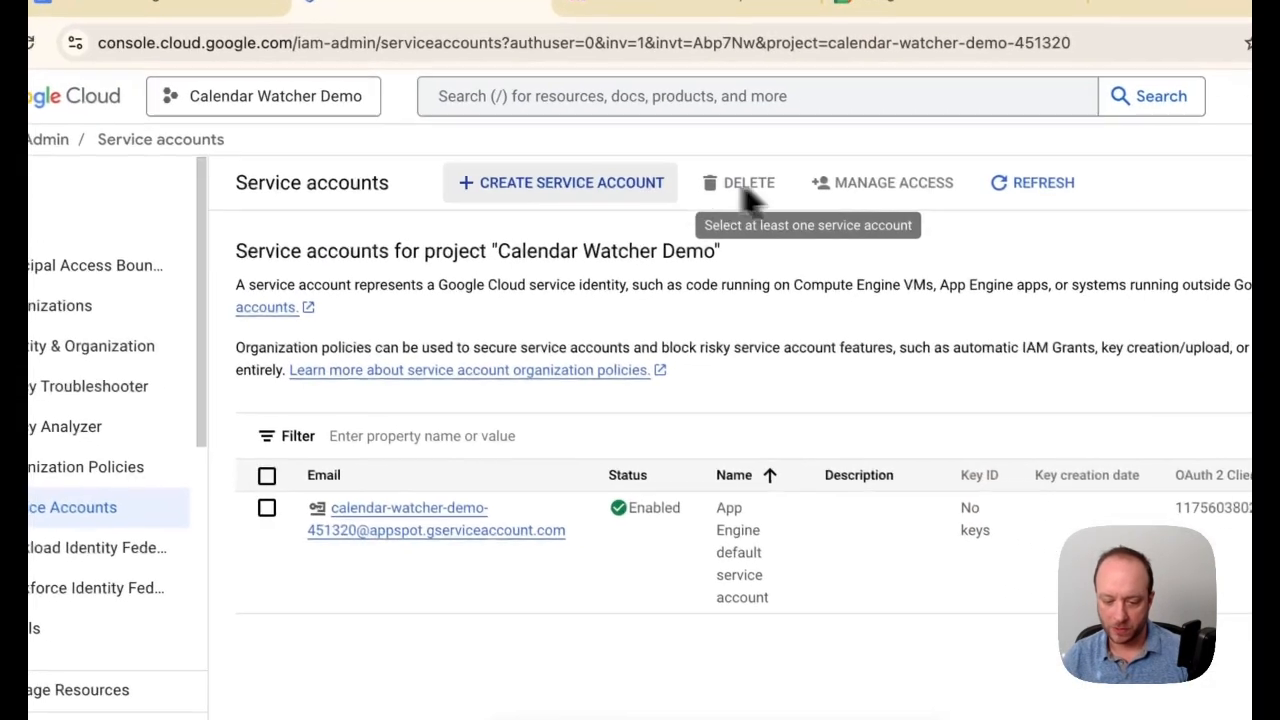
left_click(588, 185)
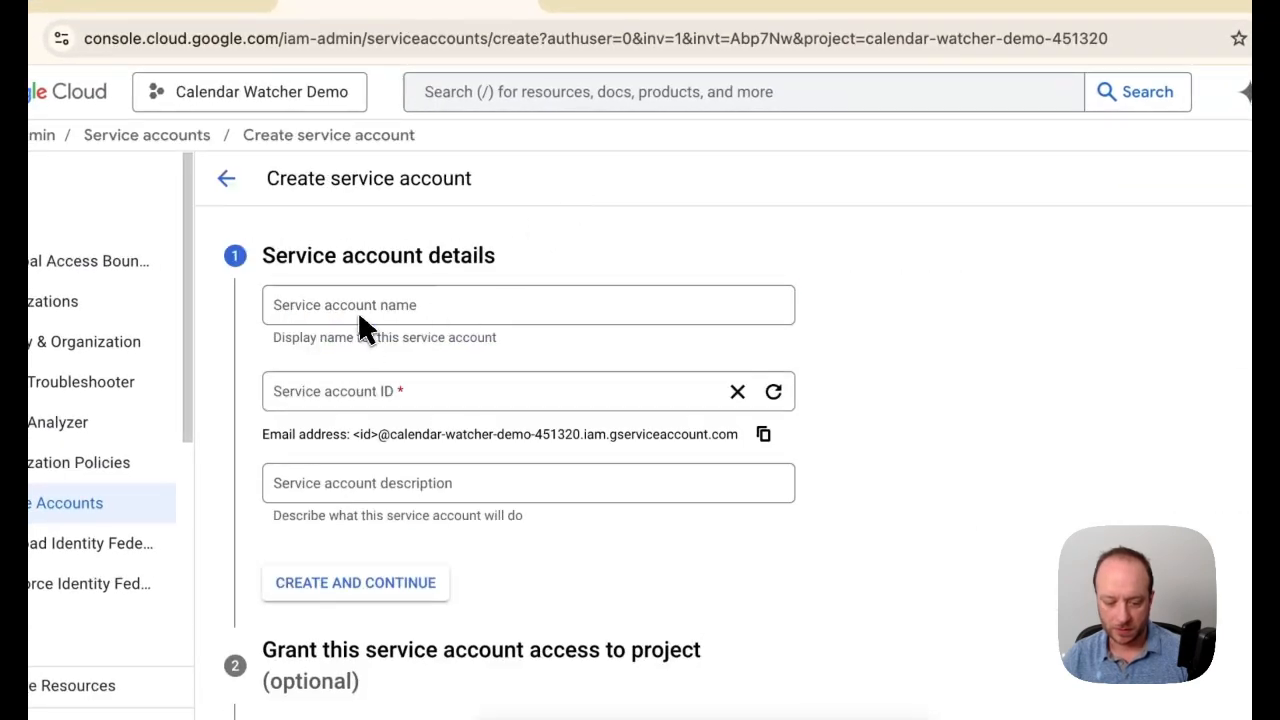
left_click(432, 345)
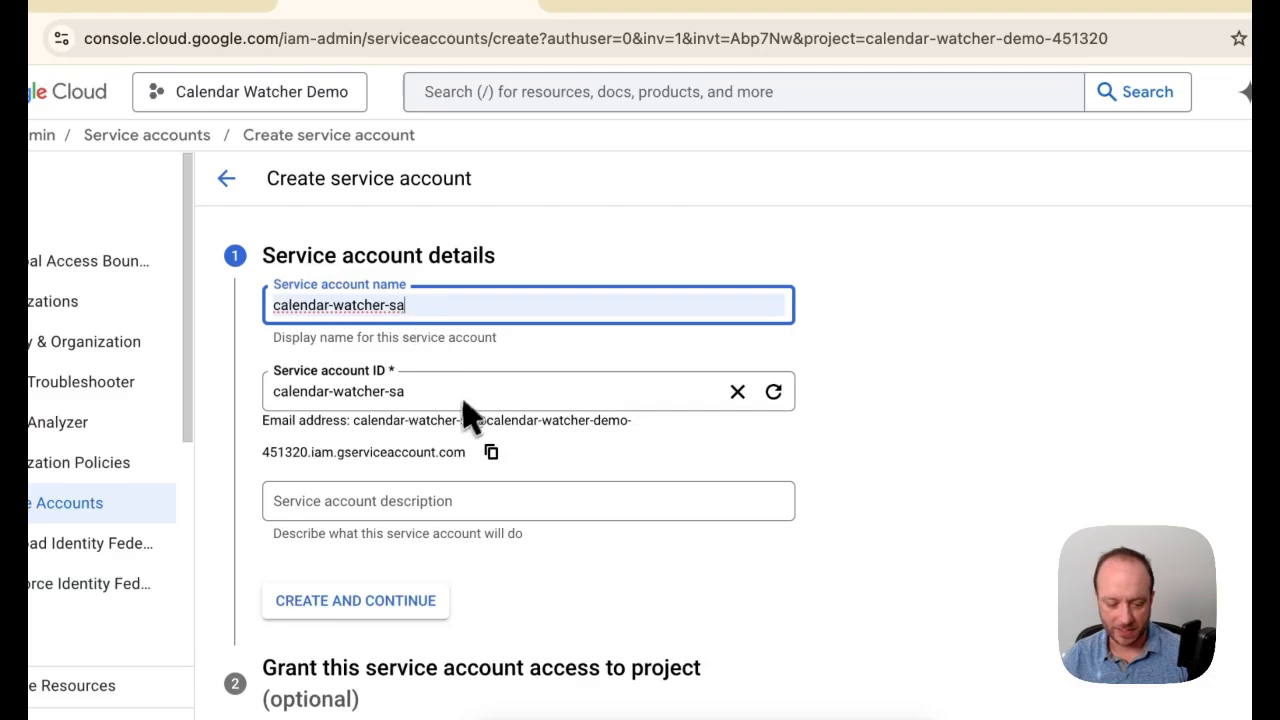
left_click(400, 600)
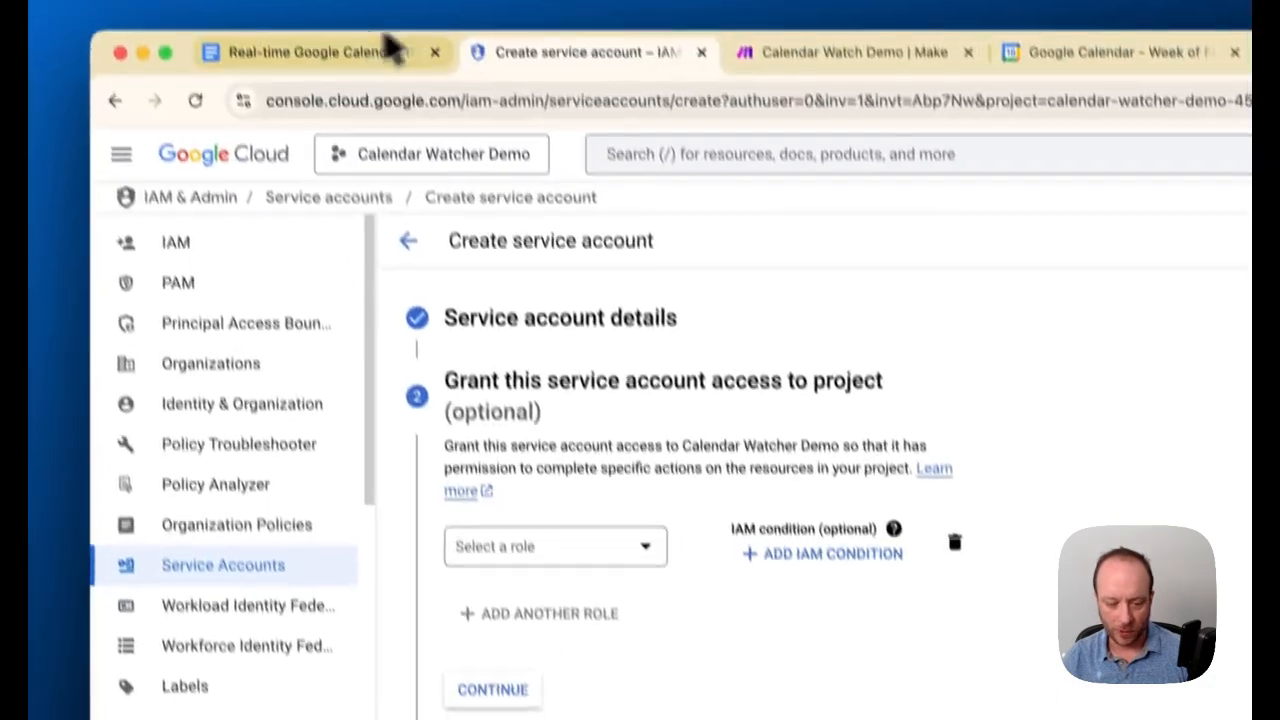
Check the required role in the guide, grant the service account the Storage Object Admin role, and finish its setup without granting user access
left_click(380, 48)
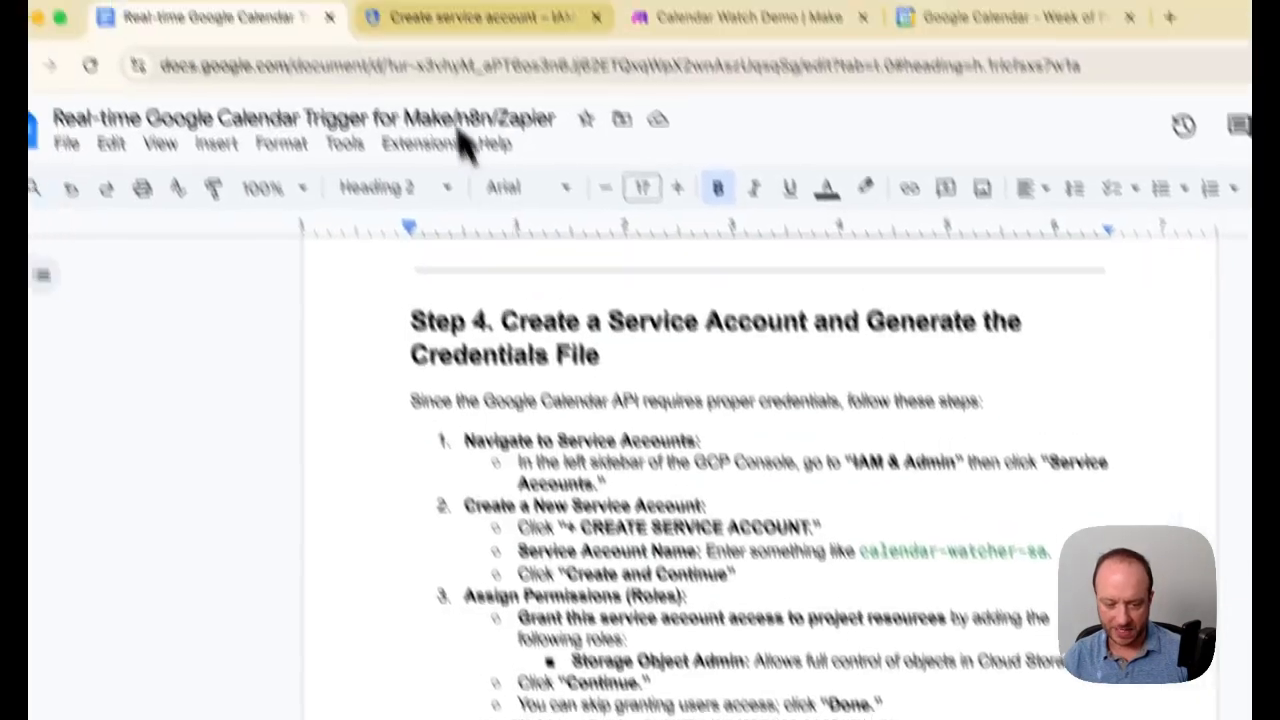
left_click(486, 20)
left_click(430, 572)
left_click(560, 140)
type("storage object ad")
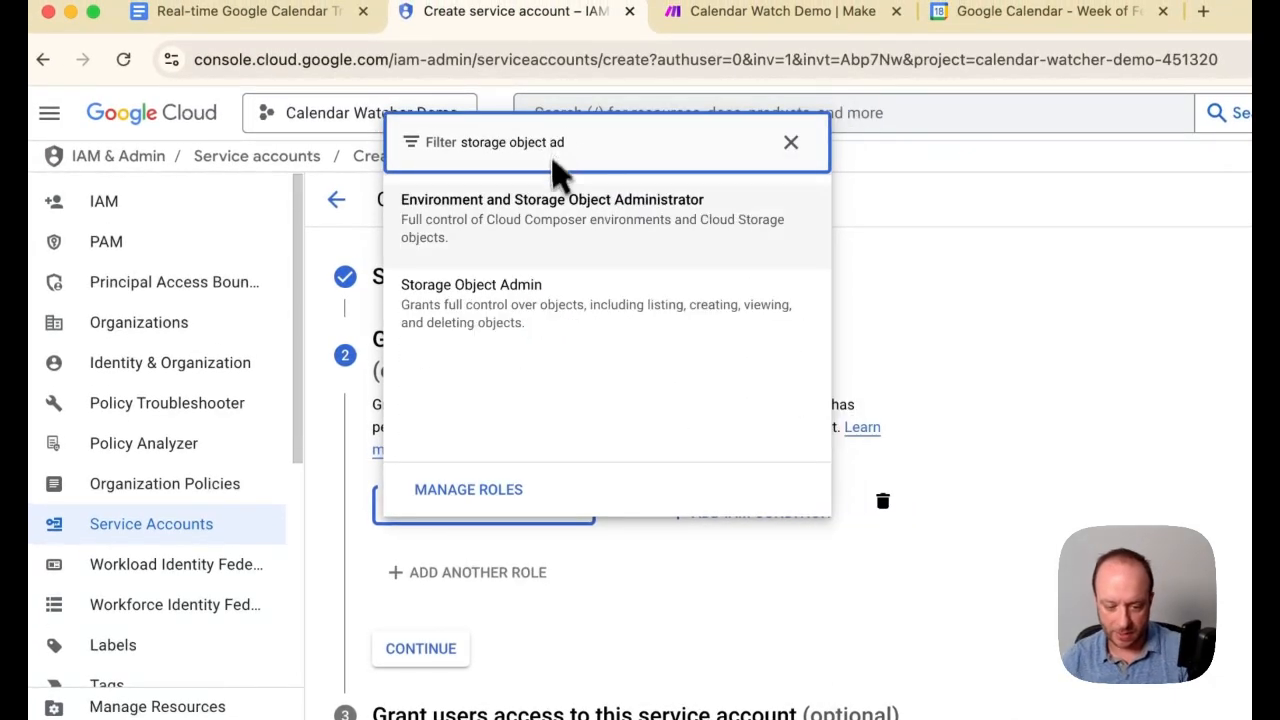
left_click(557, 294)
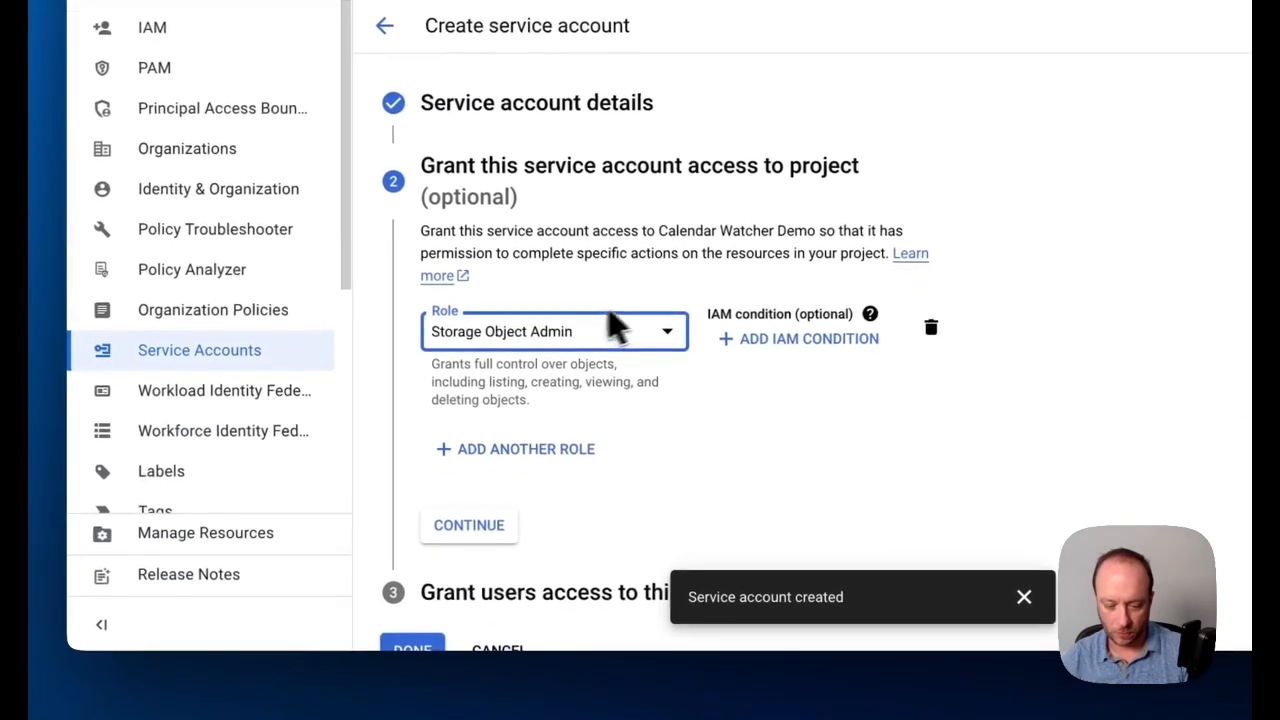
left_click(496, 561)
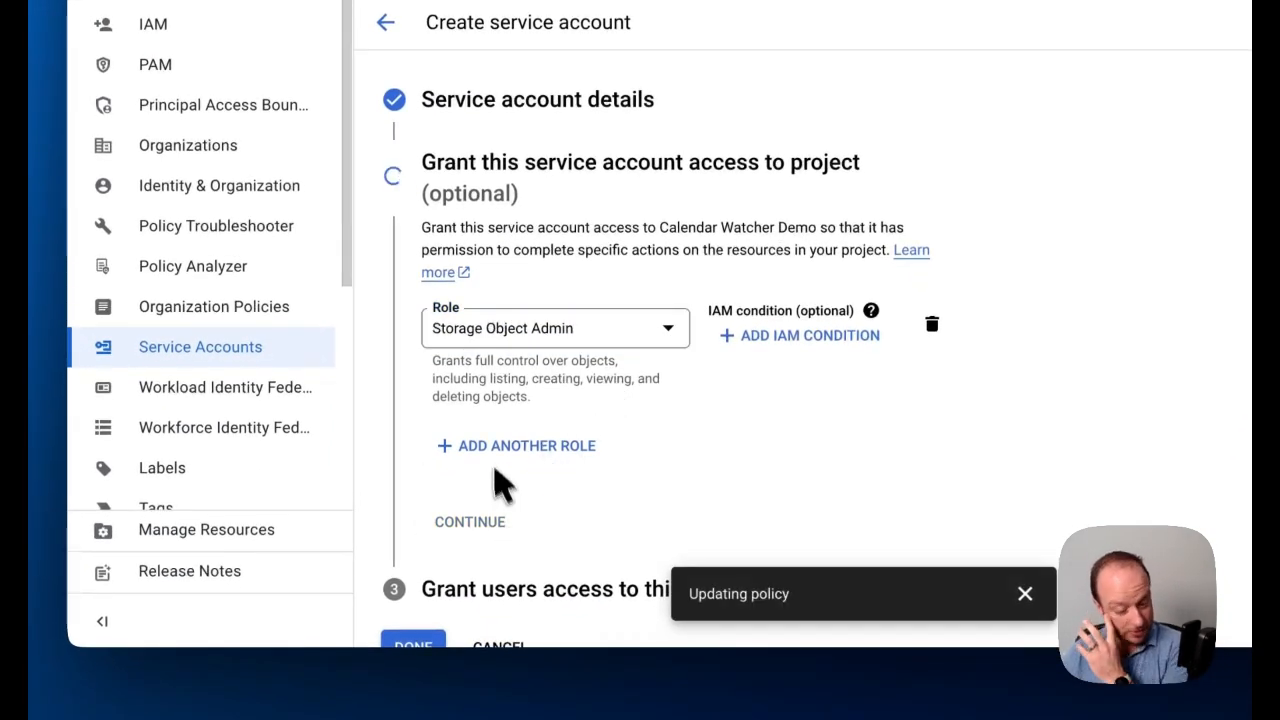
left_click(415, 566)
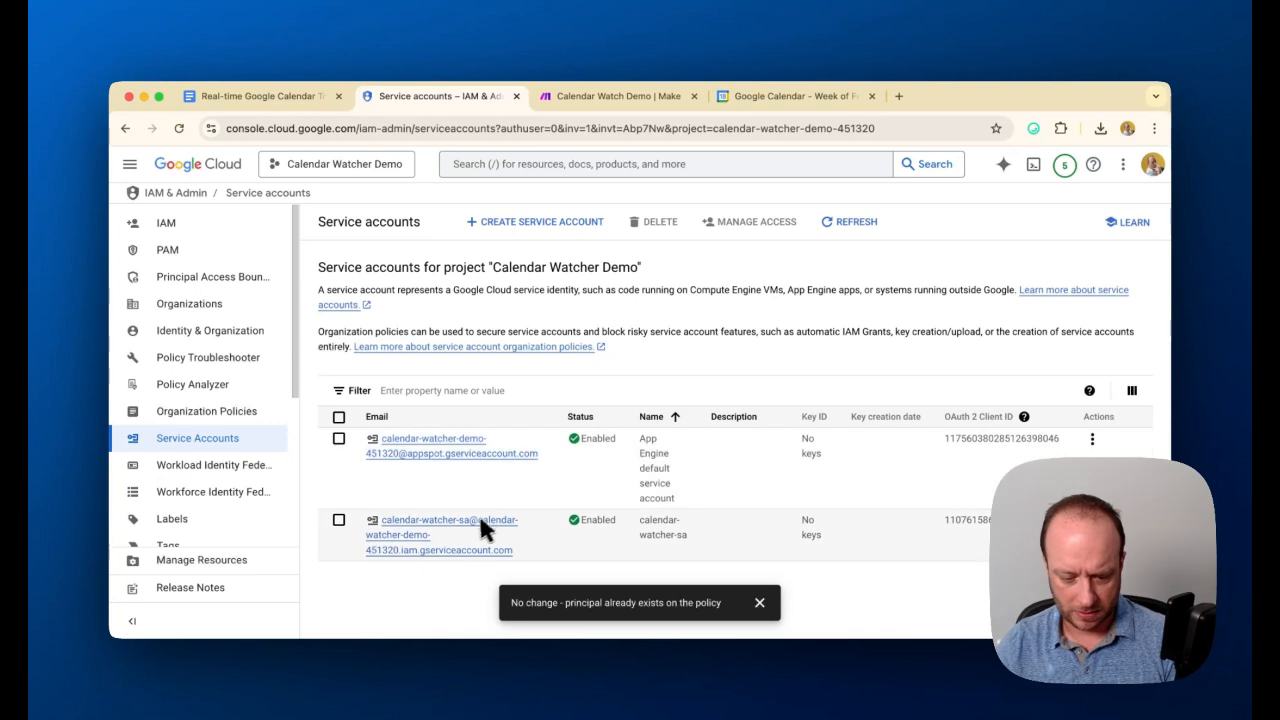
Copy the calendar-watcher-sa account's email address, then create and download a new JSON private key for that account
mouse_move(472, 526)
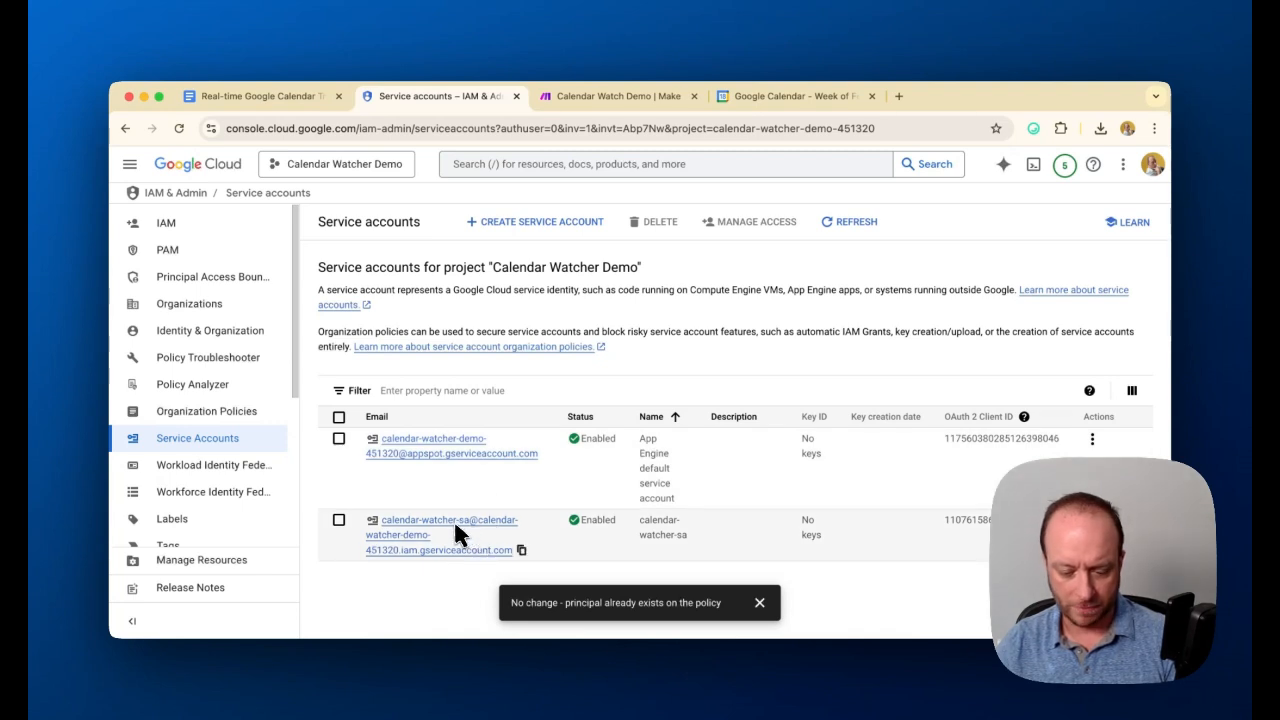
left_click(522, 551)
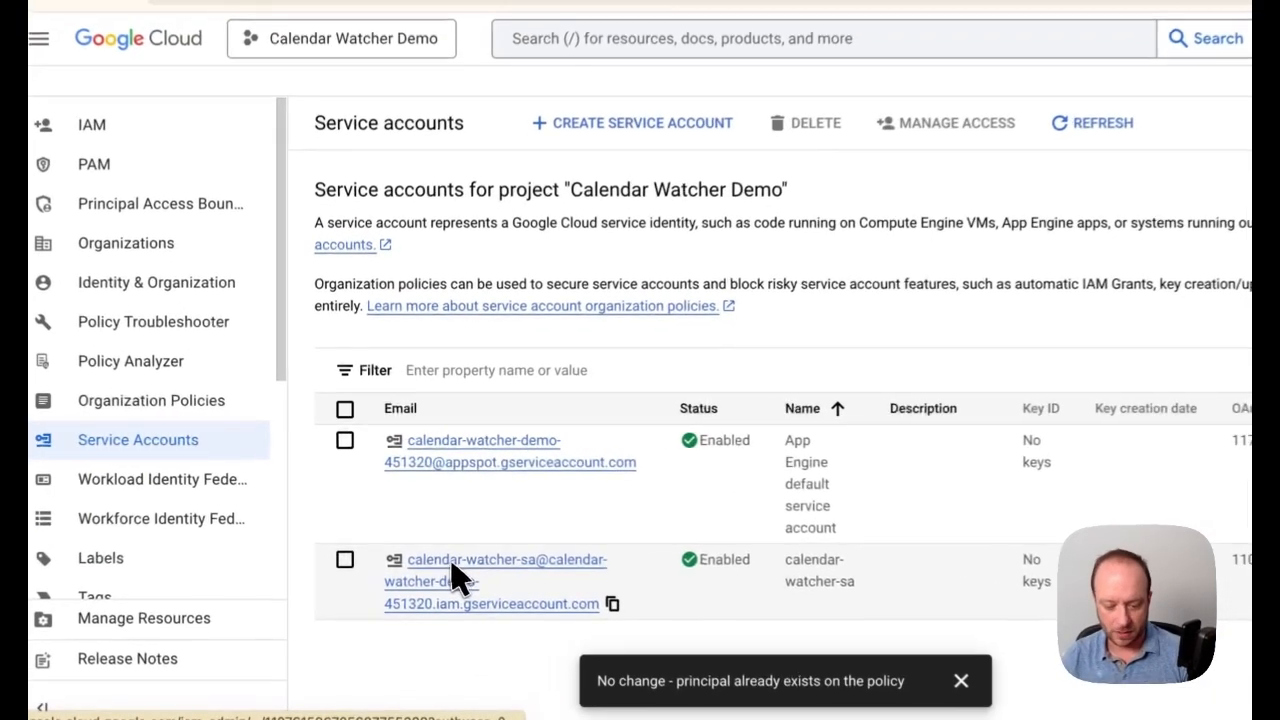
left_click(428, 540)
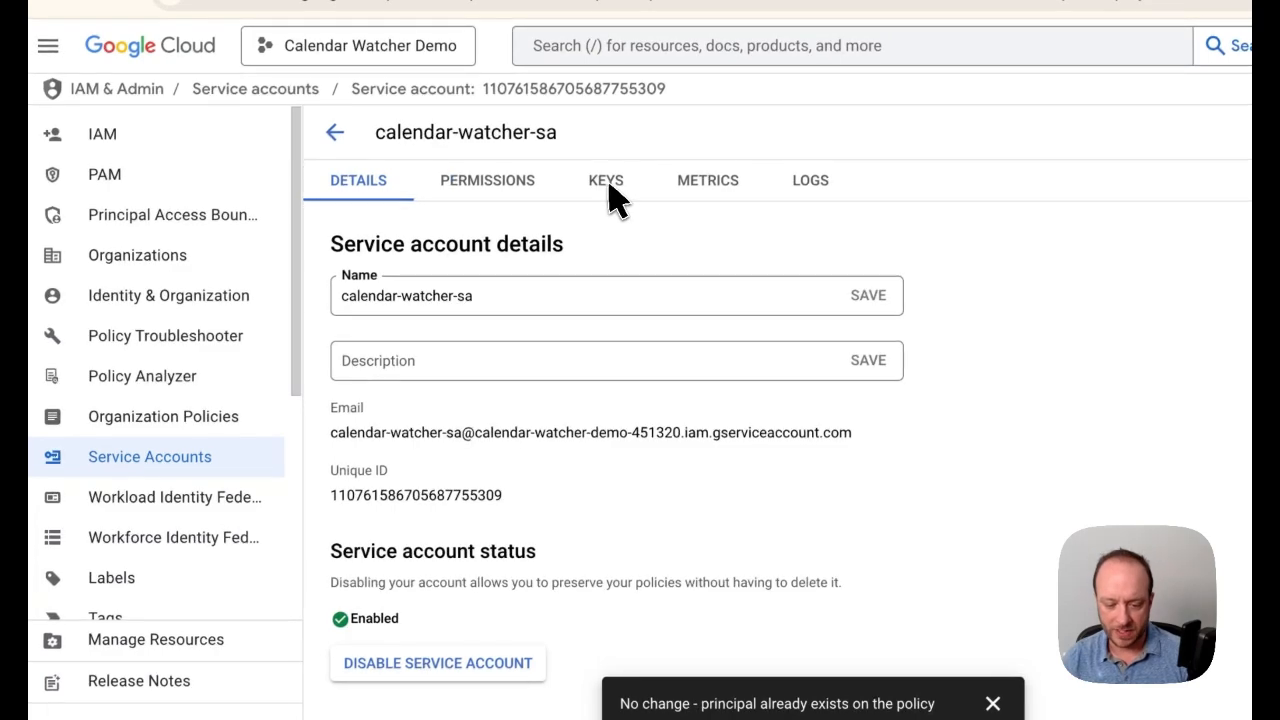
left_click(607, 182)
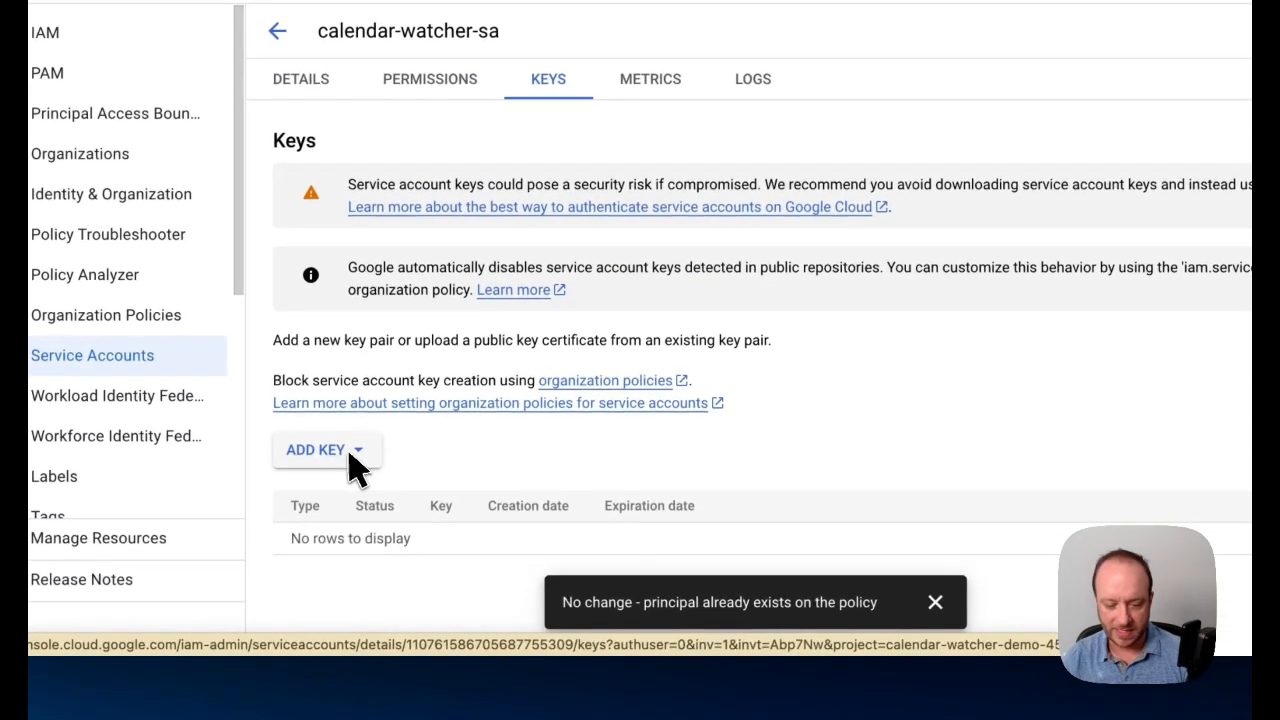
left_click(410, 553)
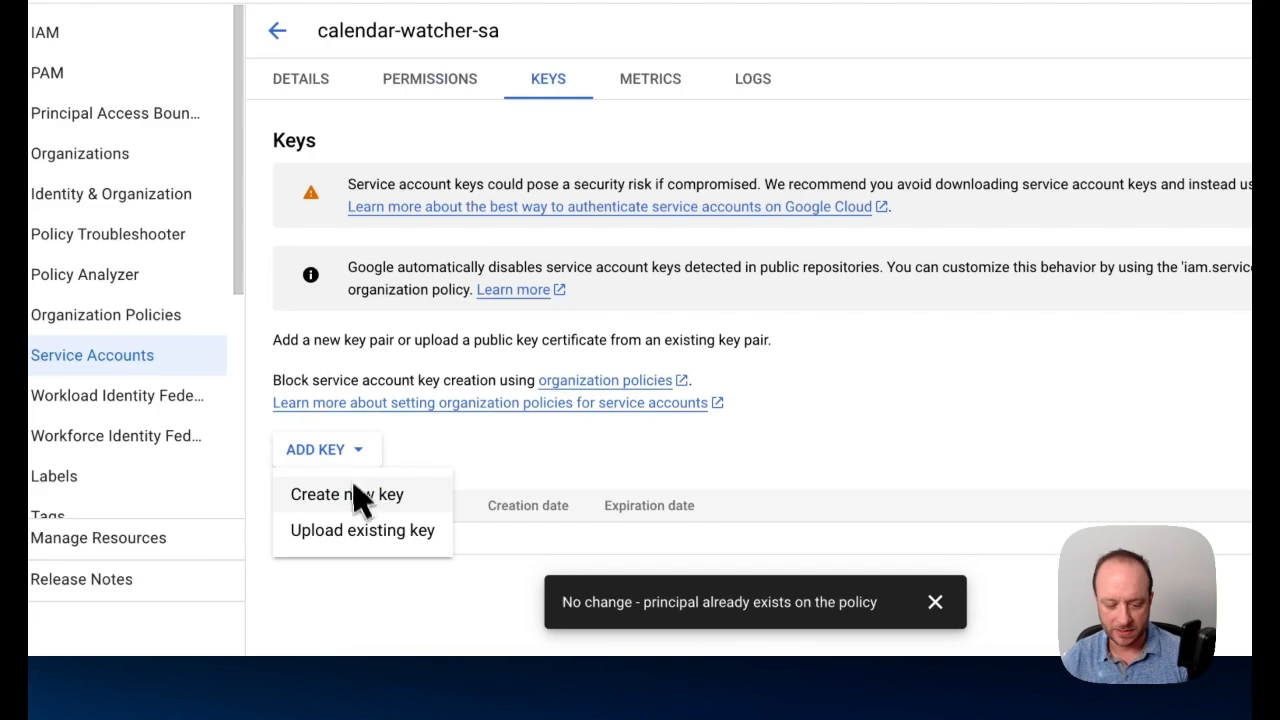
left_click(357, 494)
left_click(1010, 452)
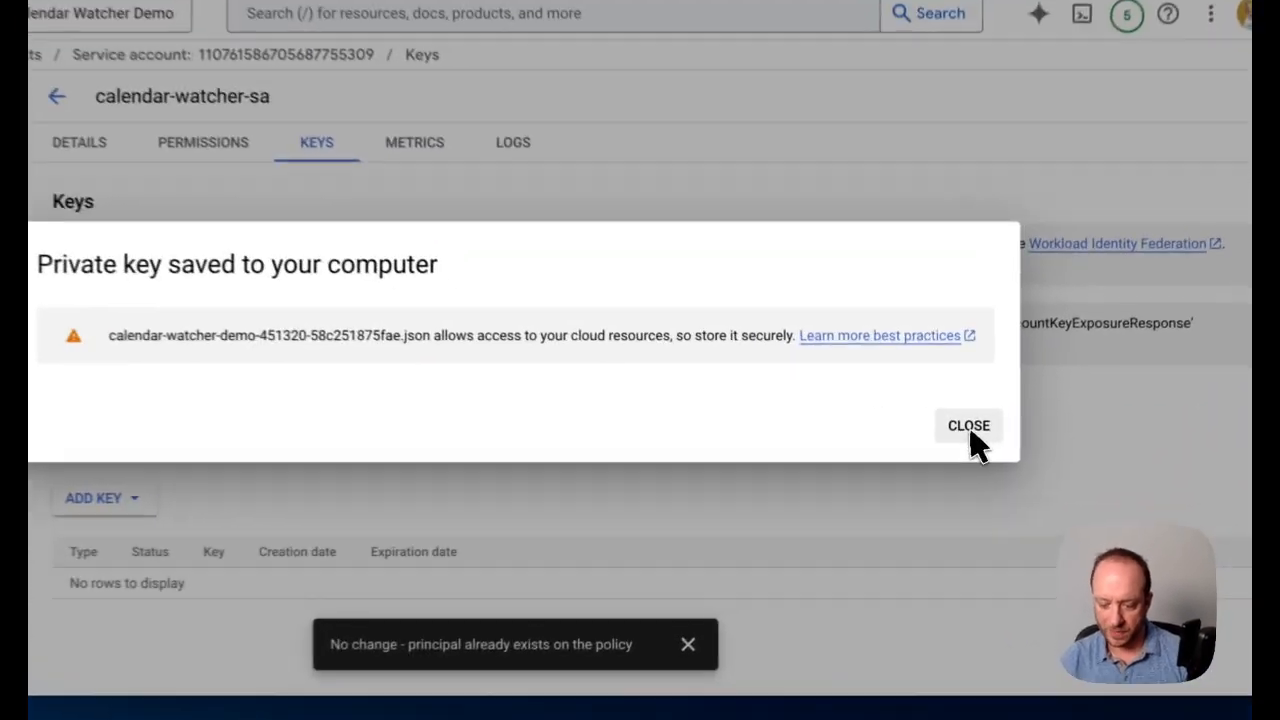
left_click(955, 451)
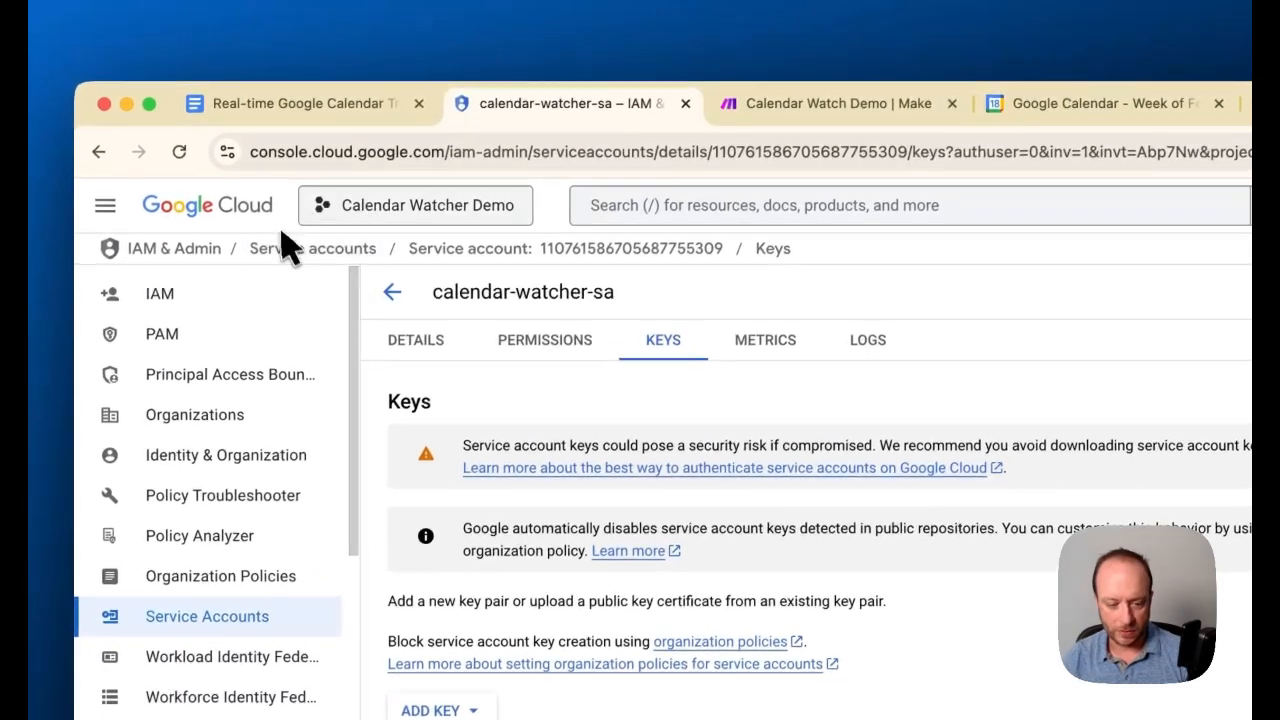
Search the console for "cloud shell" and open the Cloud Shell Editor
left_click(768, 210)
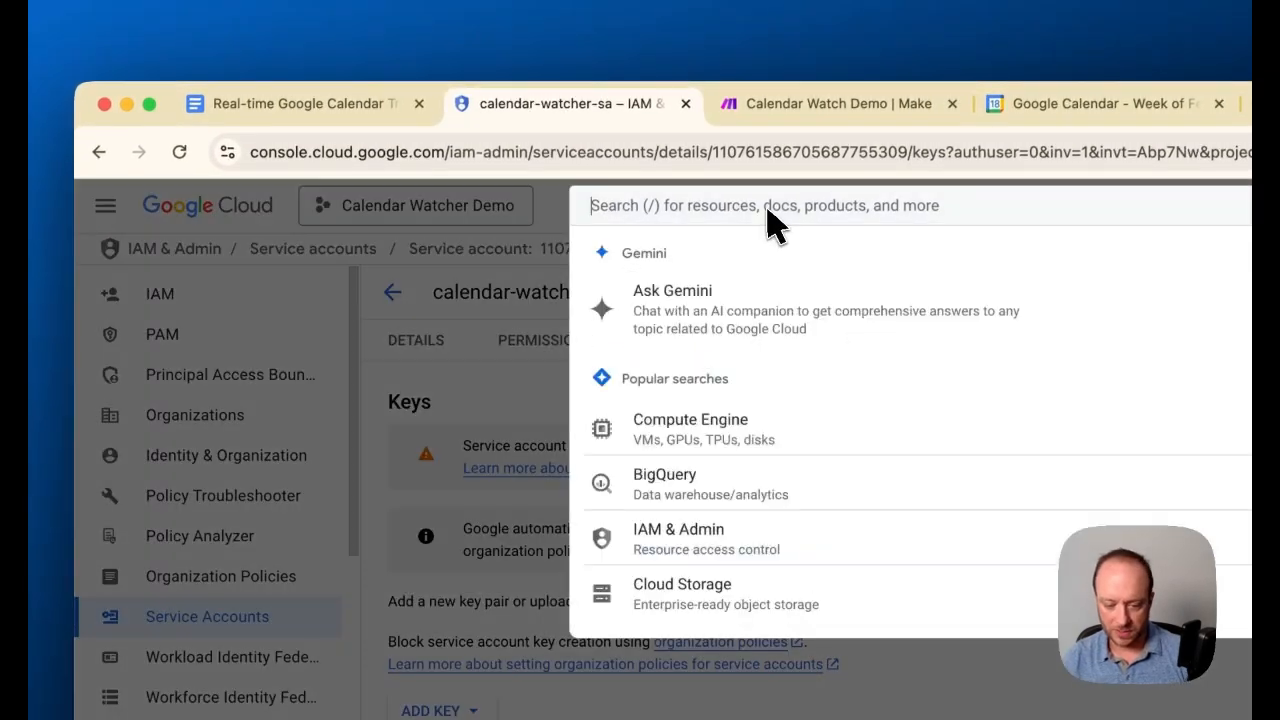
type("cloud shell")
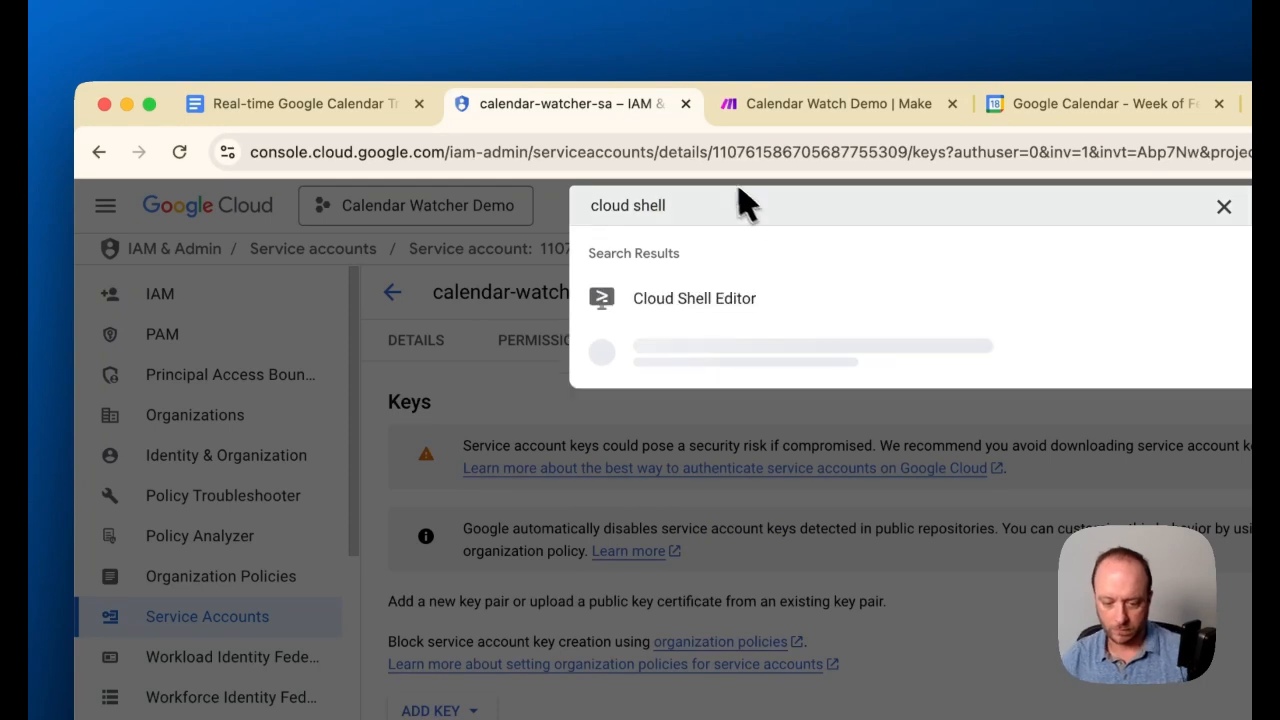
left_click(705, 300)
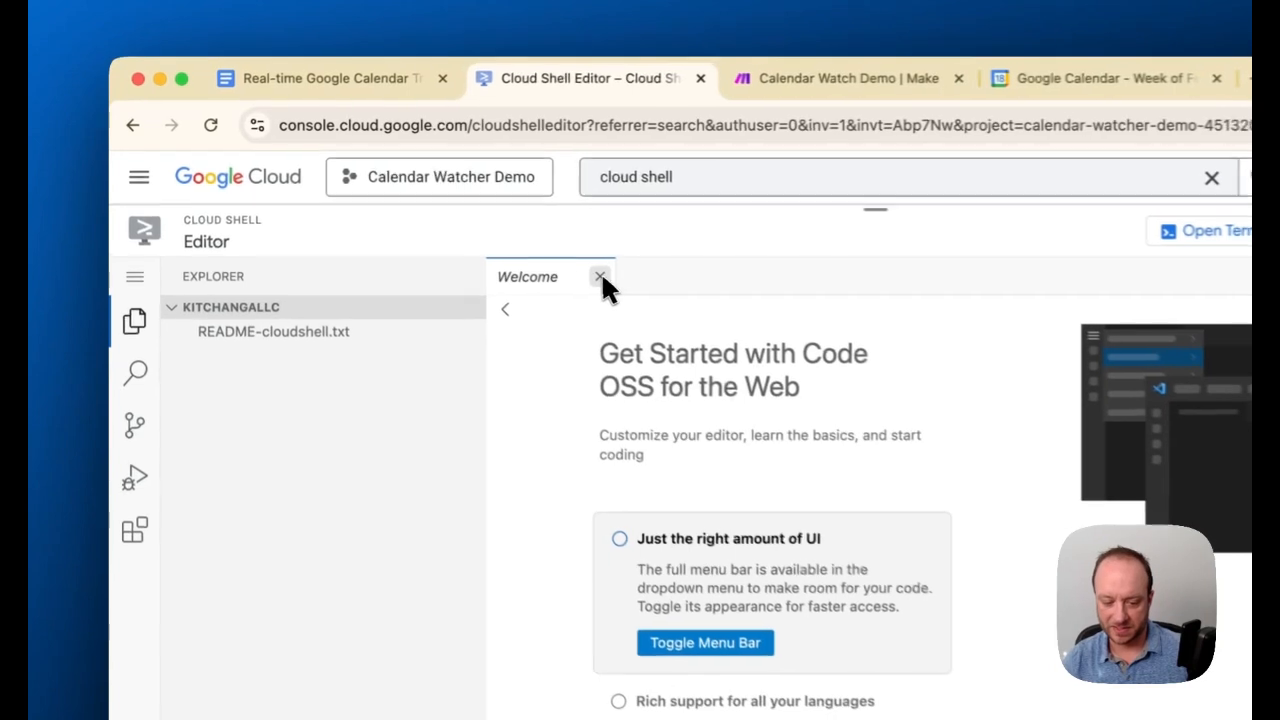
Close the Welcome page and copy the mkdir and cd calendar-watcher commands from Step 5 of the setup guide document
left_click(600, 277)
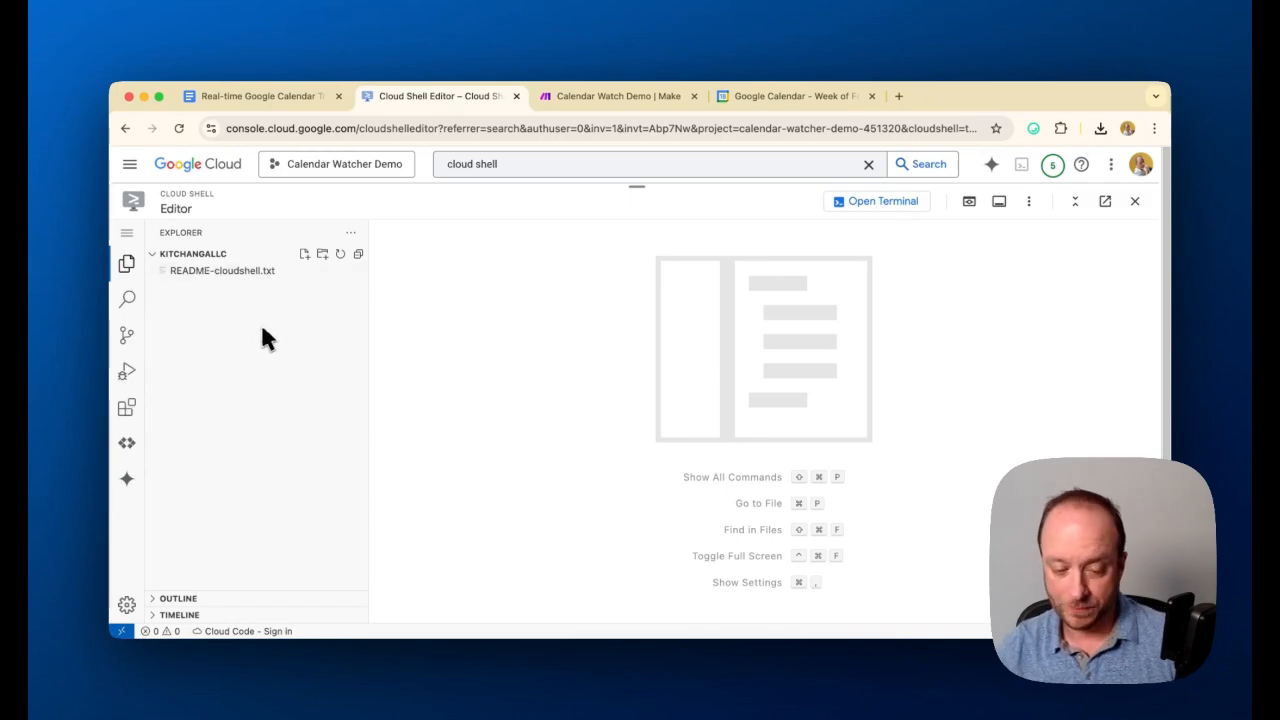
left_click(280, 97)
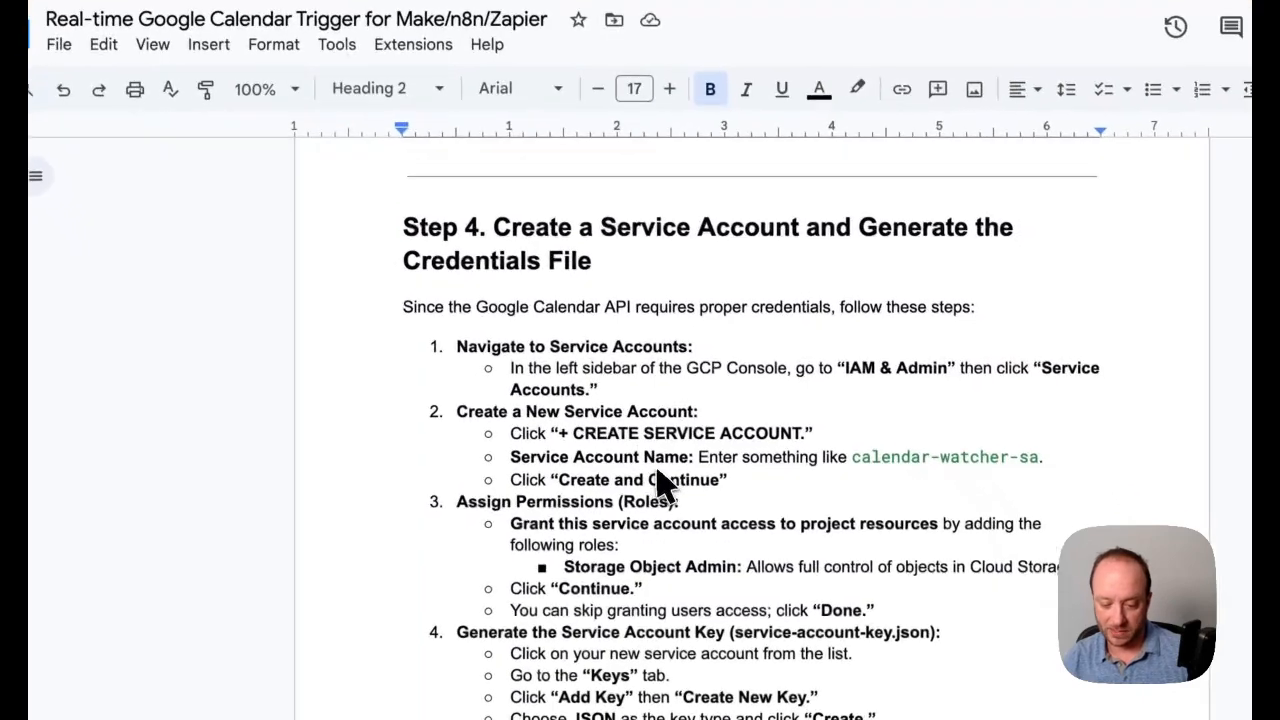
scroll(660, 485, "down", 10)
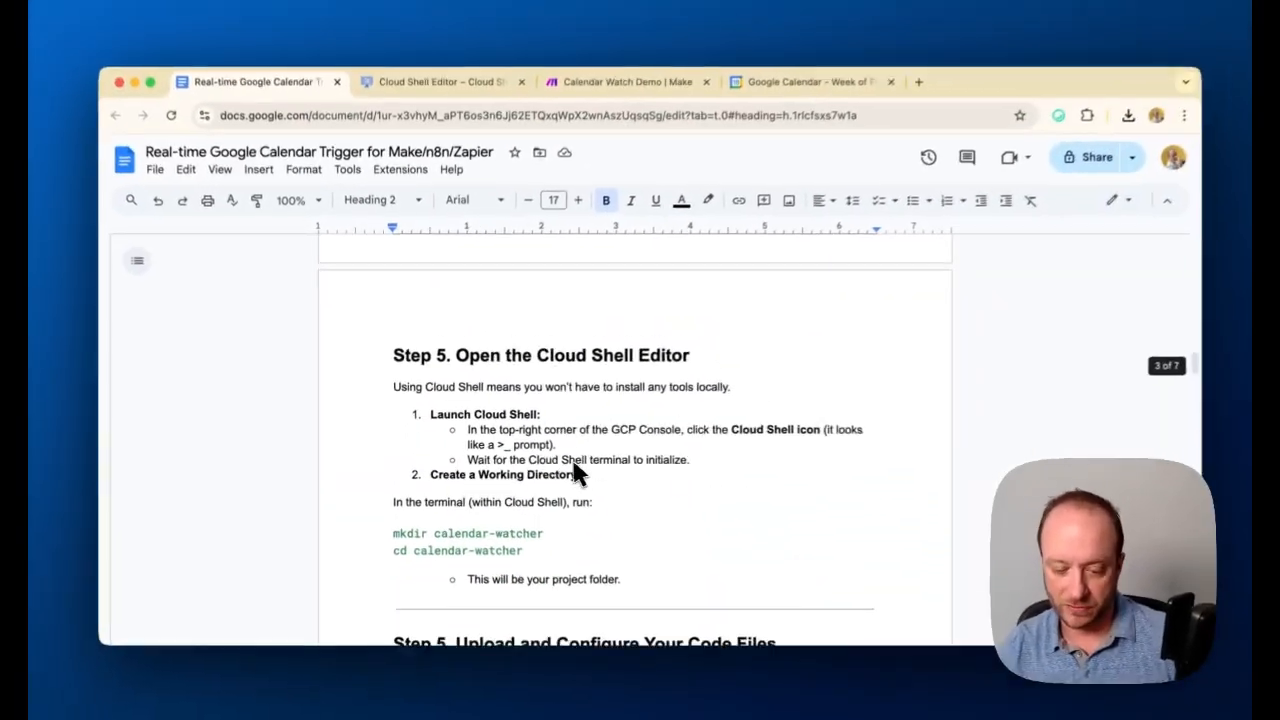
scroll(575, 470, "down", 2)
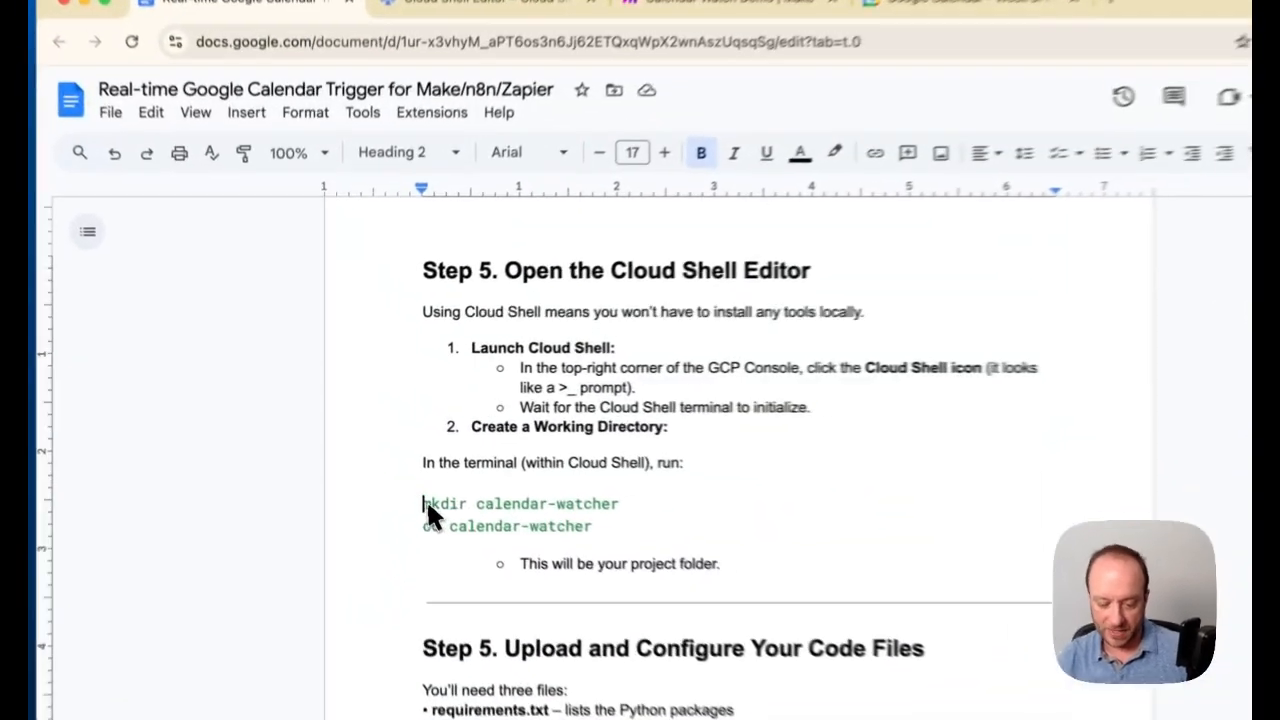
left_click_drag(393, 468, 520, 494)
right_click(610, 557)
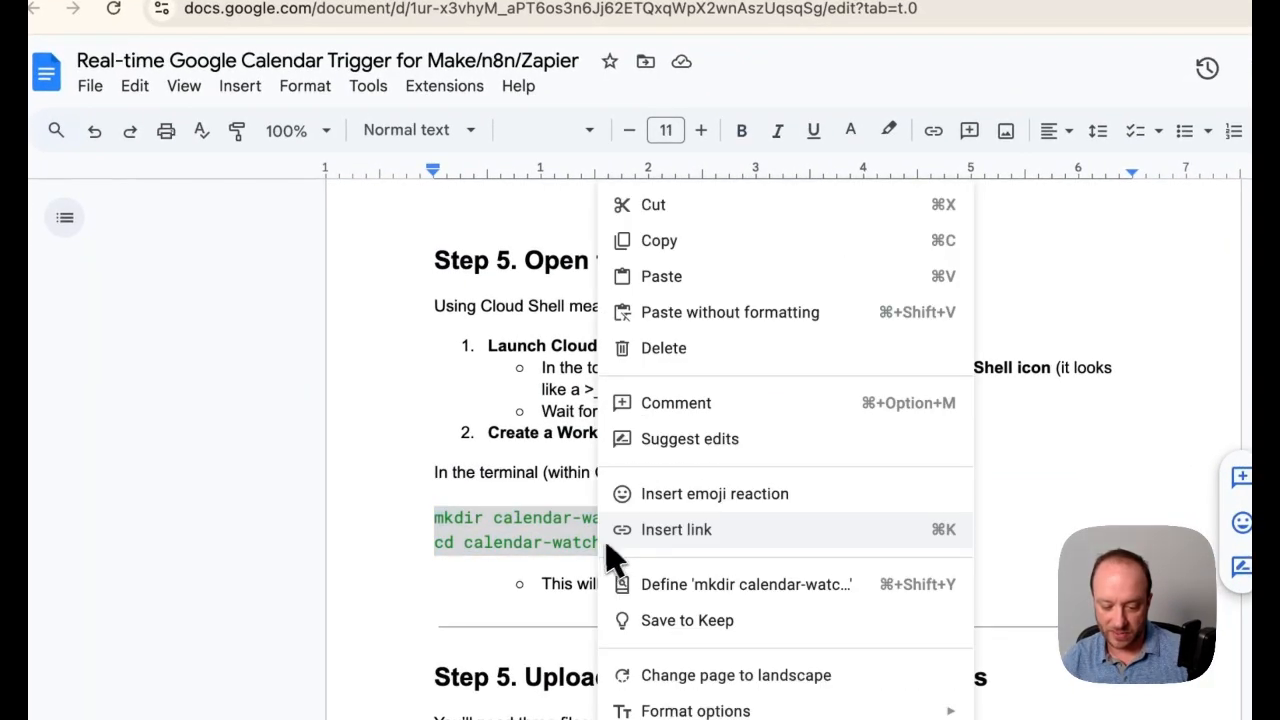
left_click(670, 241)
Run the copied commands in the Cloud Shell terminal to create the calendar-watcher directory and move into it
left_click(402, 84)
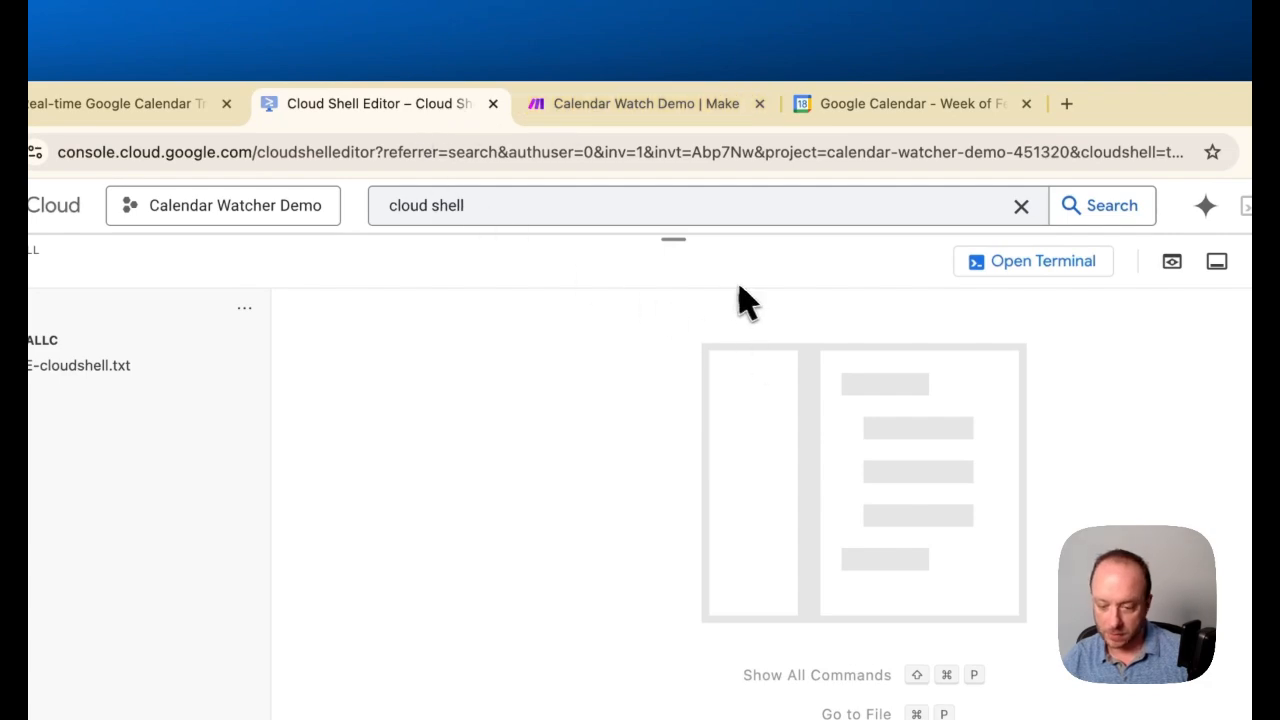
left_click(1033, 261)
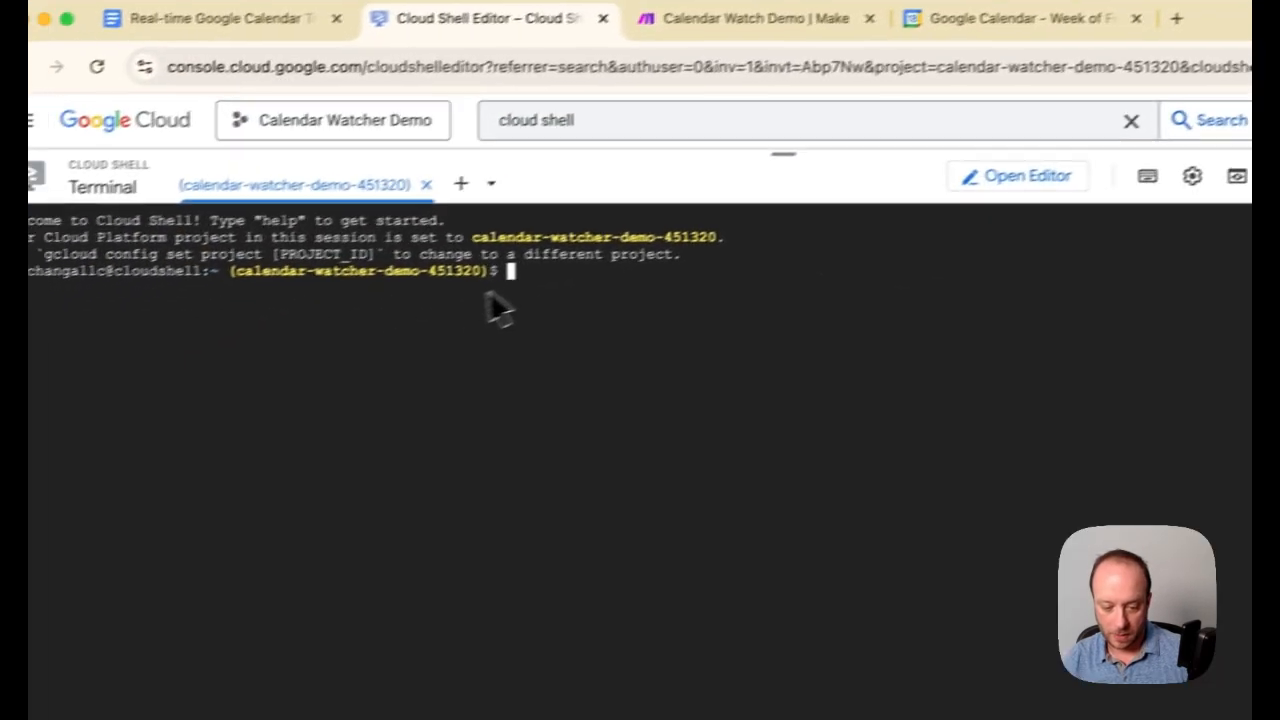
right_click(517, 283)
left_click(571, 435)
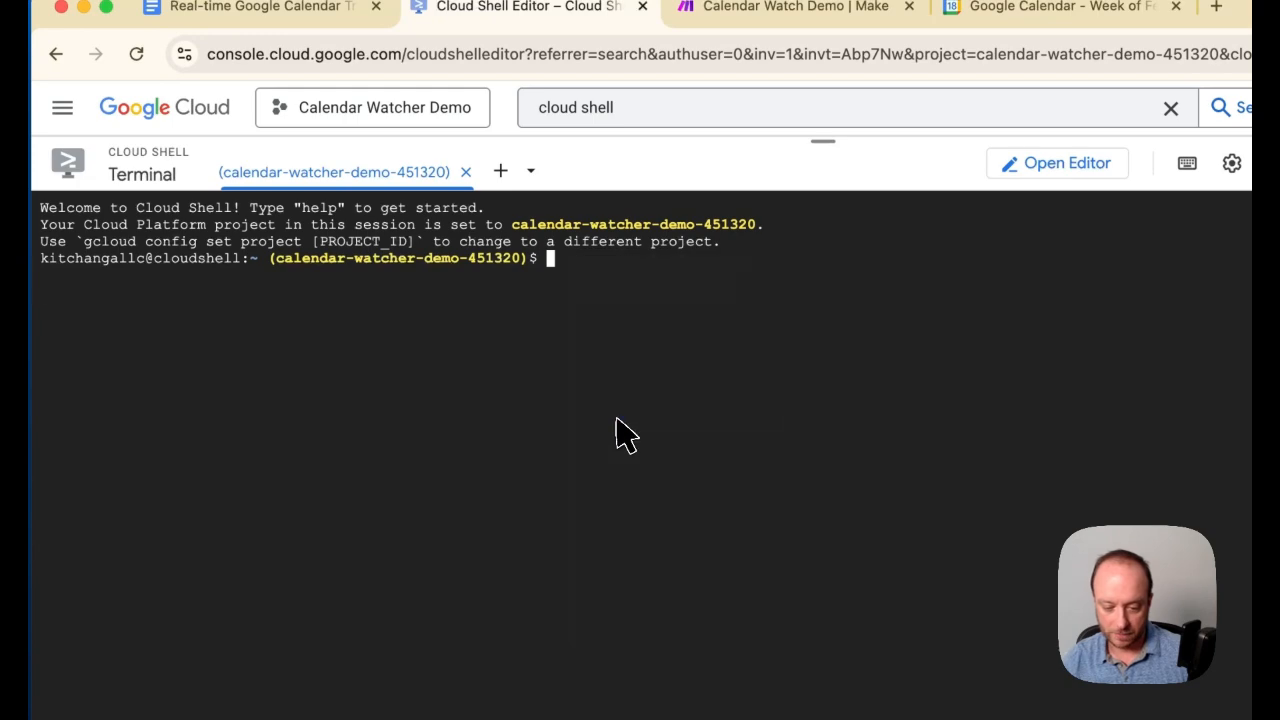
key("Return")
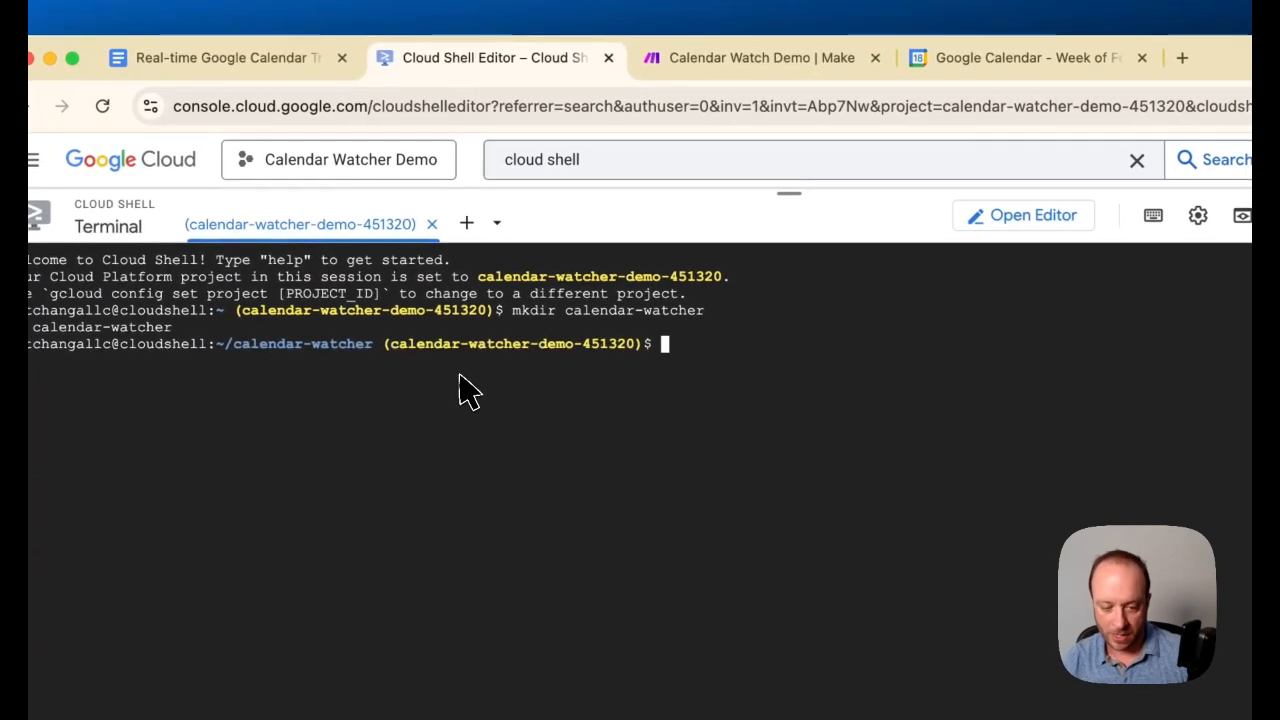
Upload main.py and requirements.txt from Downloads into the calendar-watcher folder in the Cloud Shell Editor and open main.py
left_click(1040, 216)
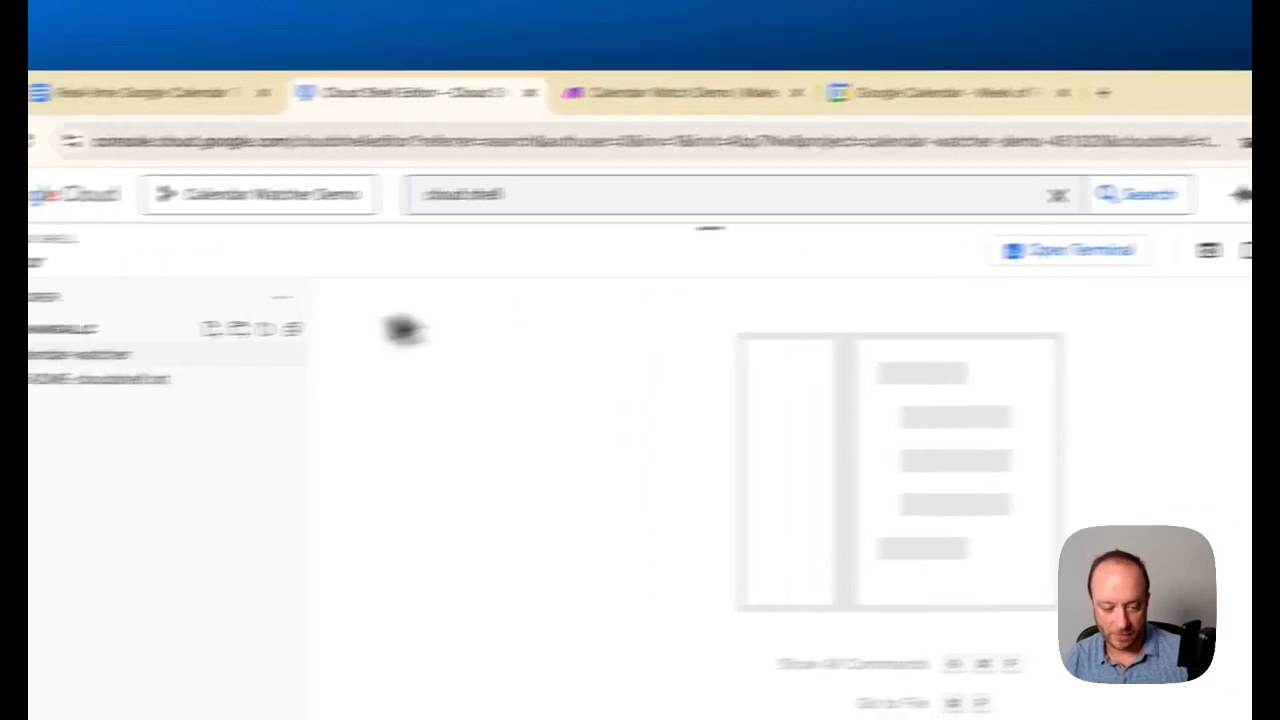
left_click(60, 355)
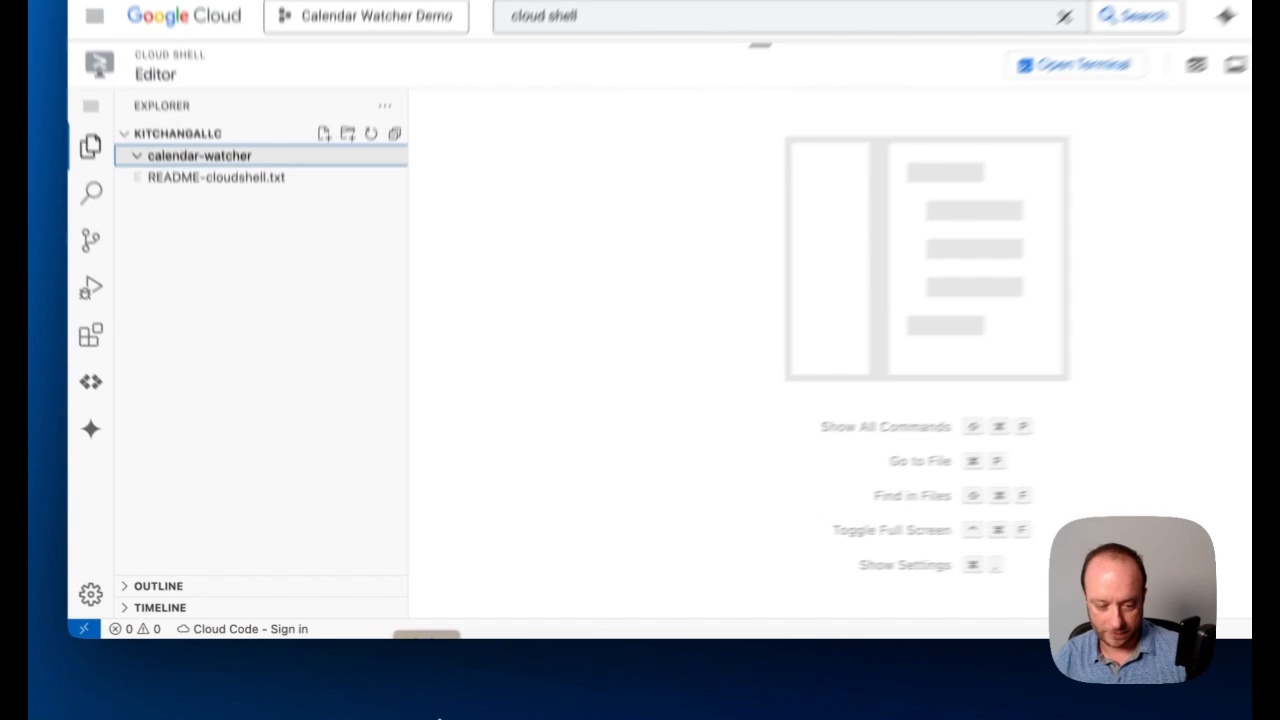
left_click(400, 705)
left_click(555, 252)
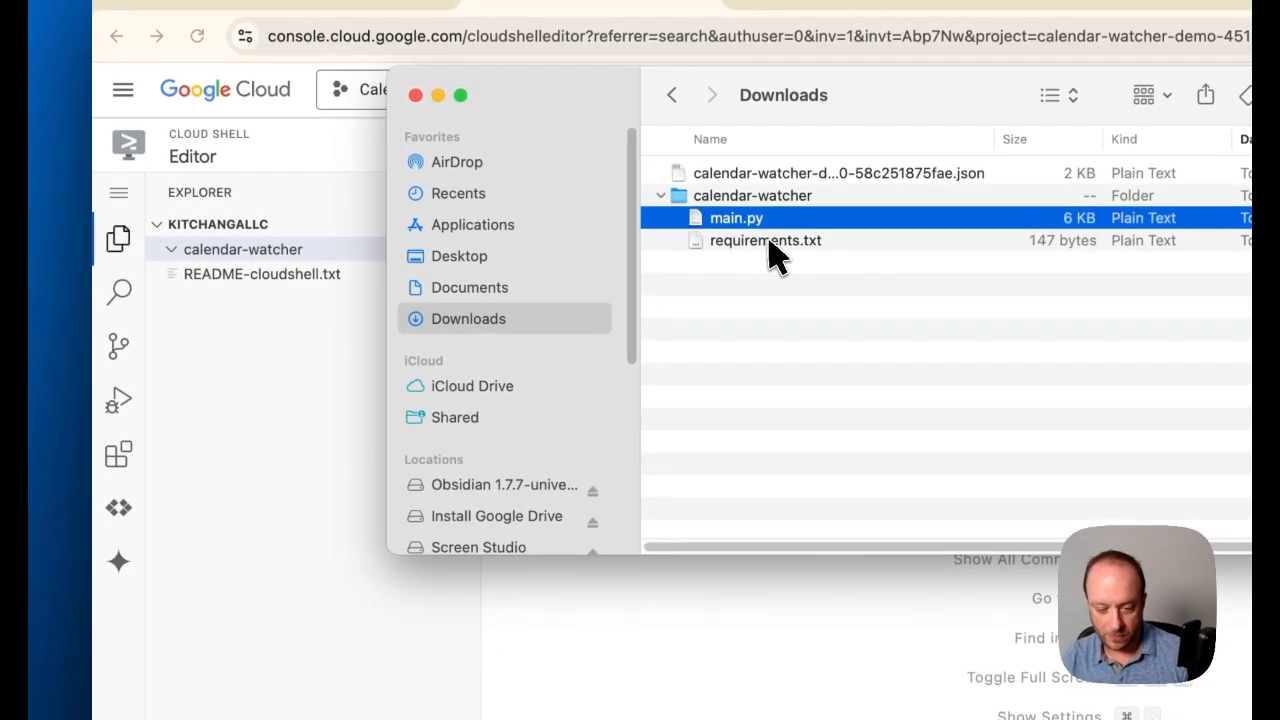
left_click(765, 241, "shift")
left_click_drag(772, 250, 294, 256)
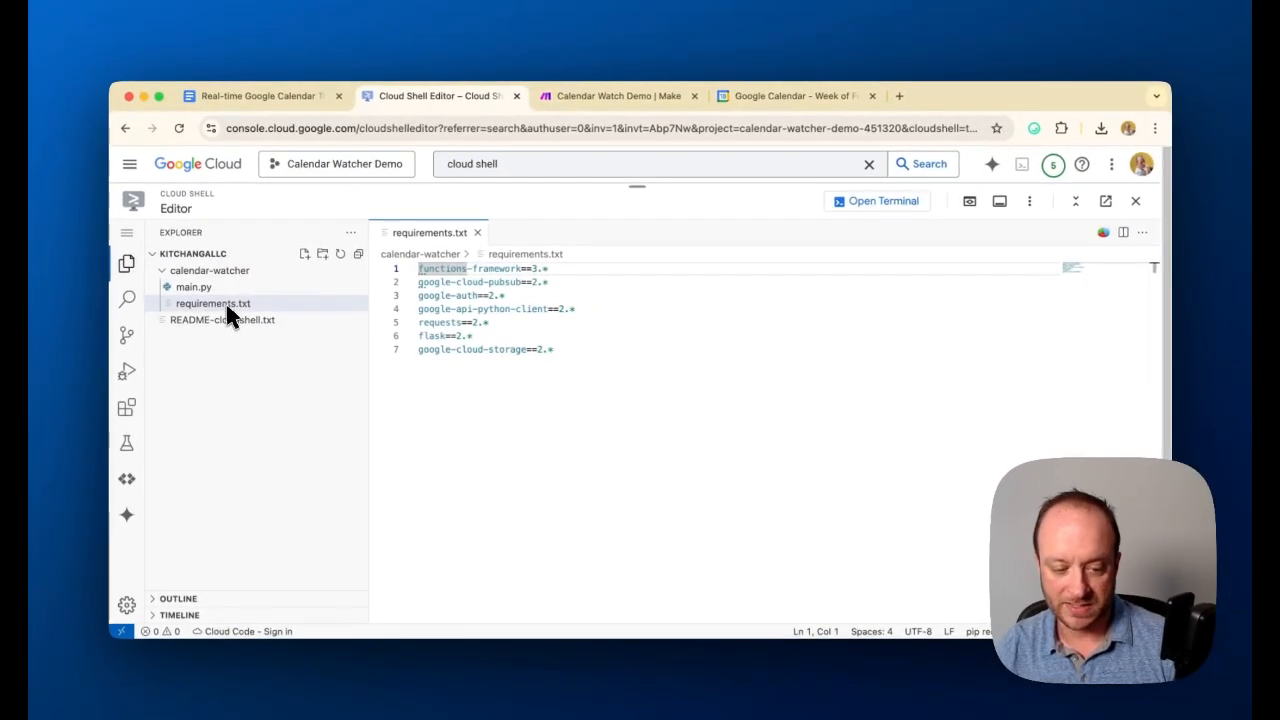
left_click(240, 303)
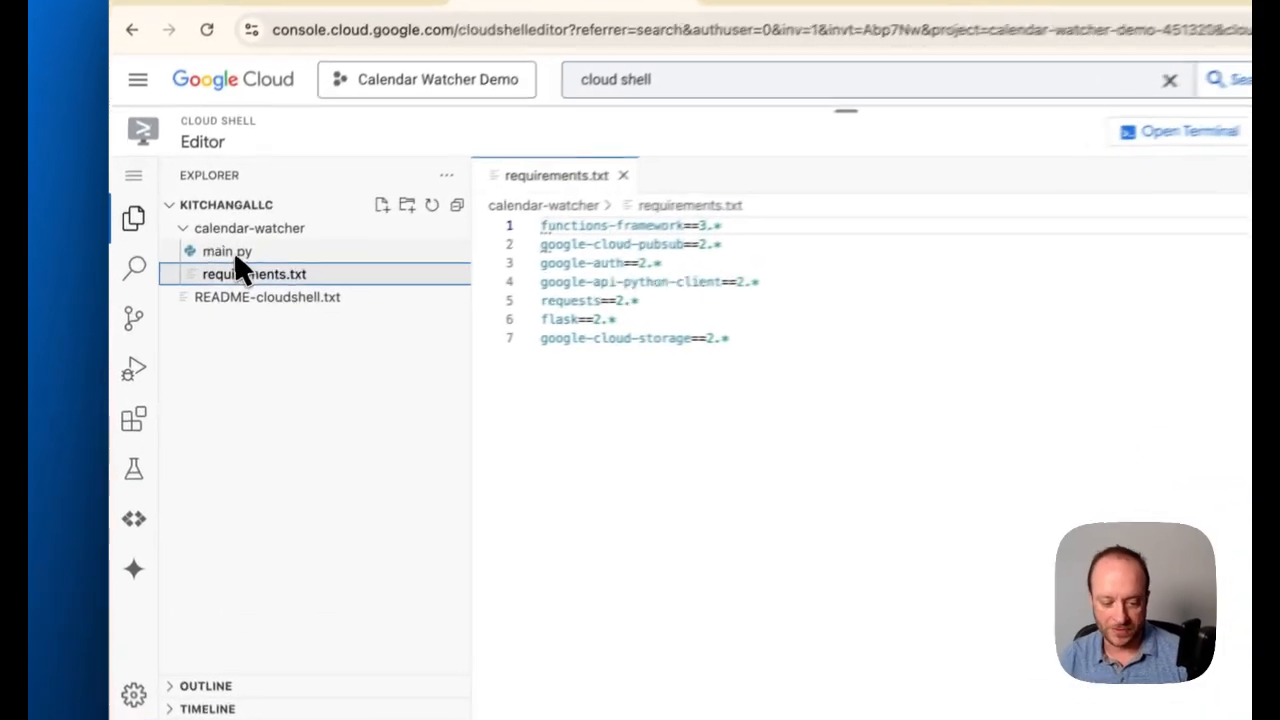
left_click(234, 251)
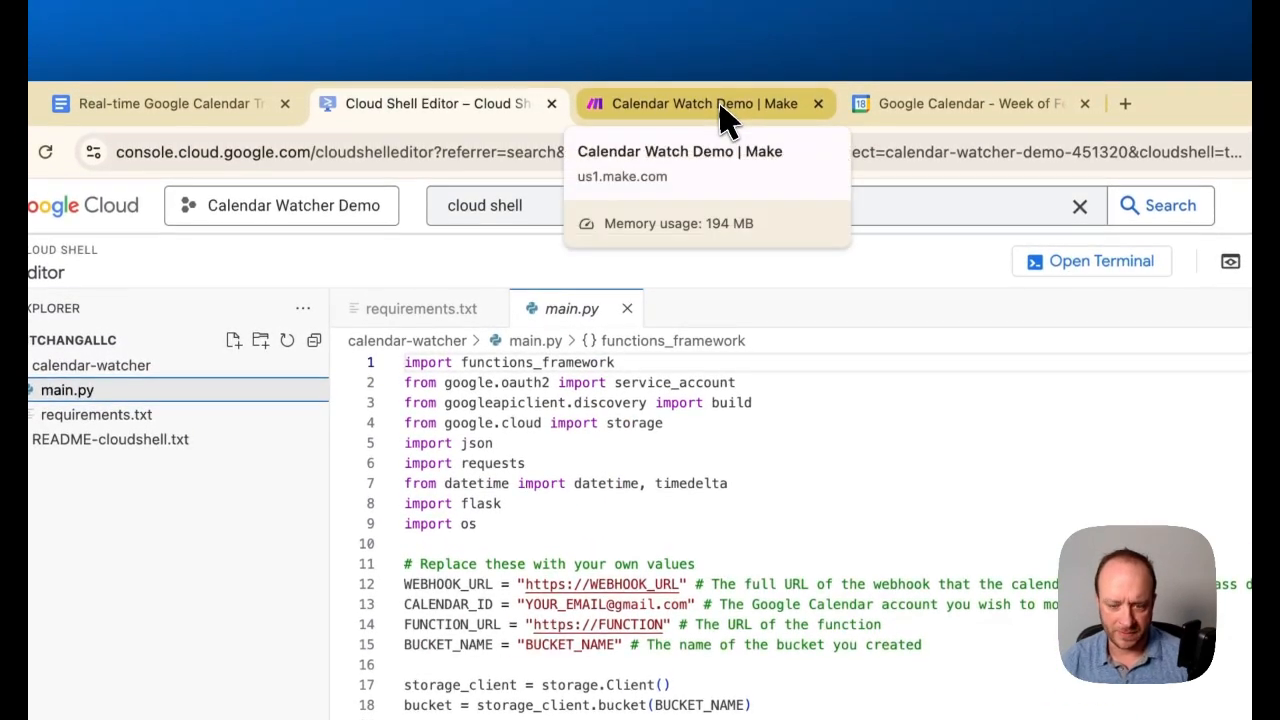
Switch to the Make scenario Calendar Watch Demo, copy the Calendar Watcher Test webhook address and save the module
left_click(722, 108)
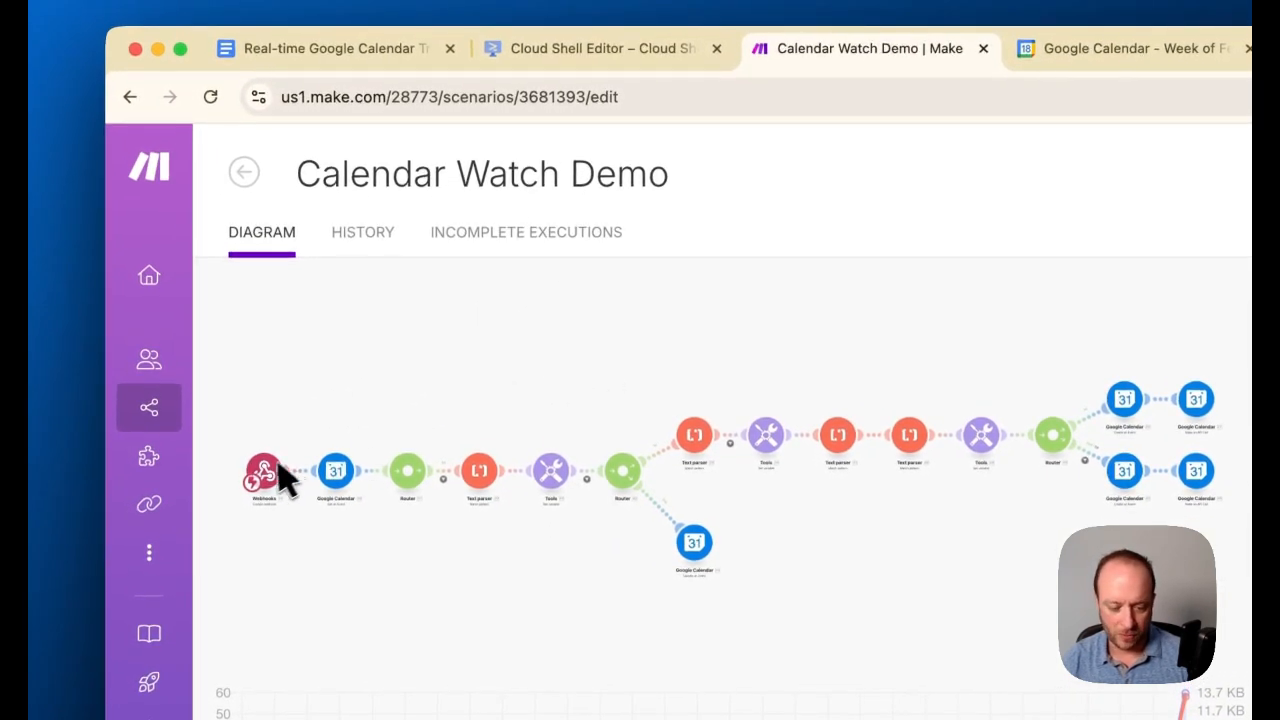
left_click(286, 473)
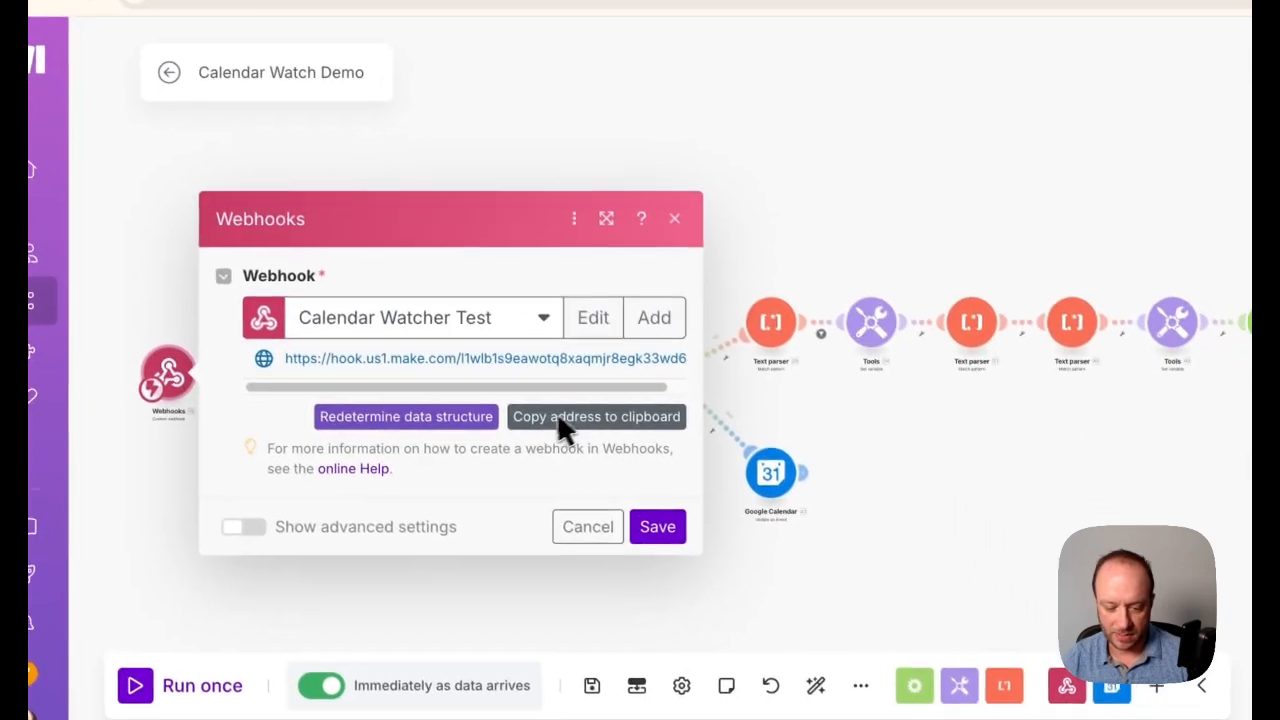
left_click(690, 521)
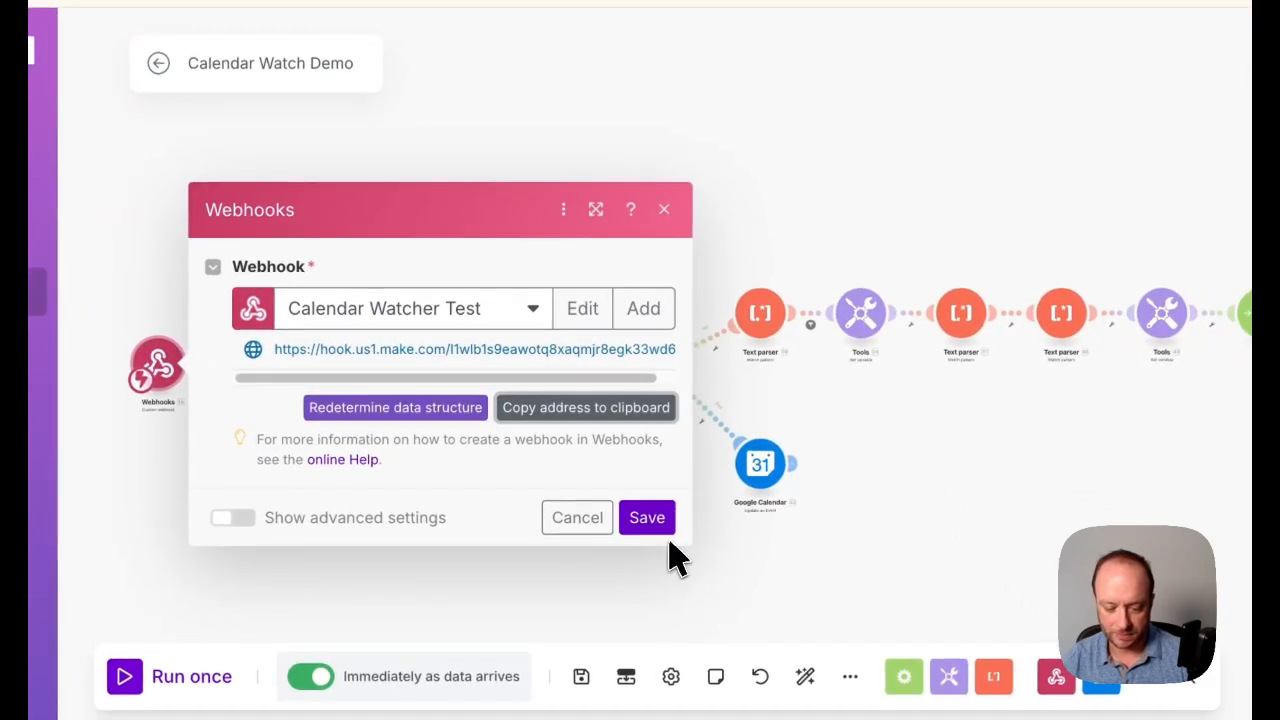
left_click(647, 517)
Replace the placeholder WEBHOOK_URL value in main.py with the copied webhook address
left_click(497, 84)
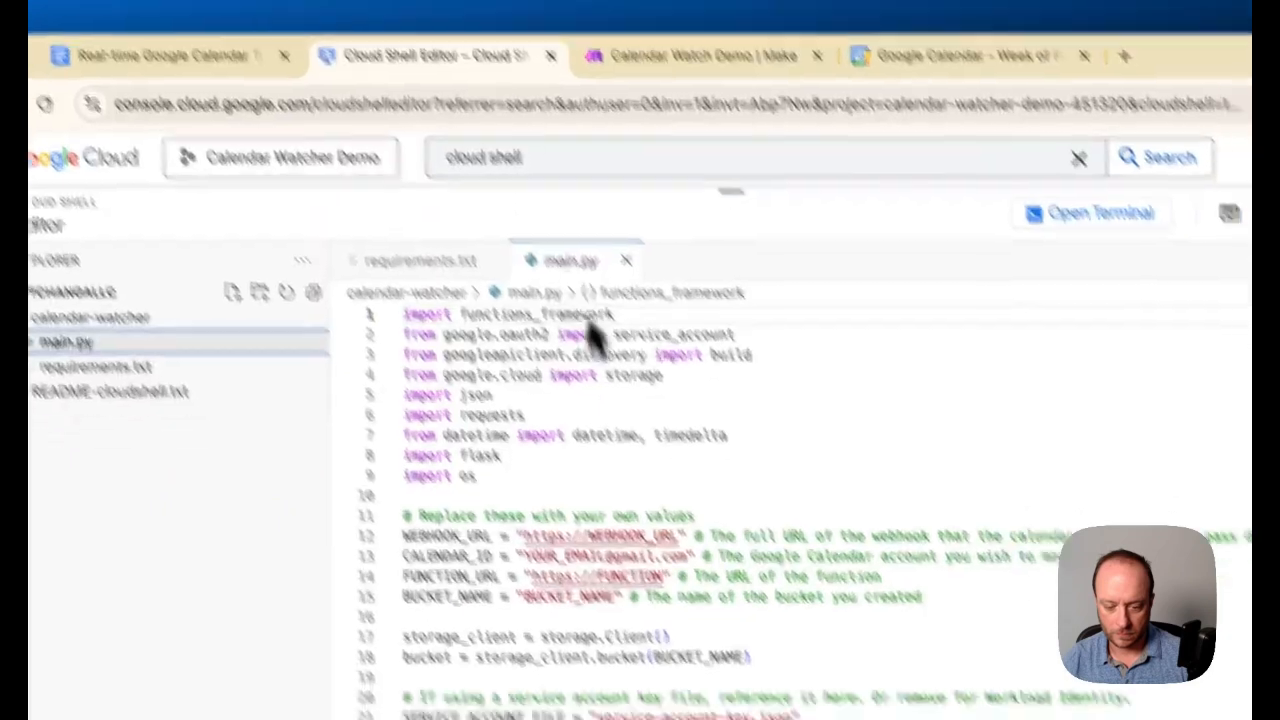
left_click_drag(545, 550, 669, 553)
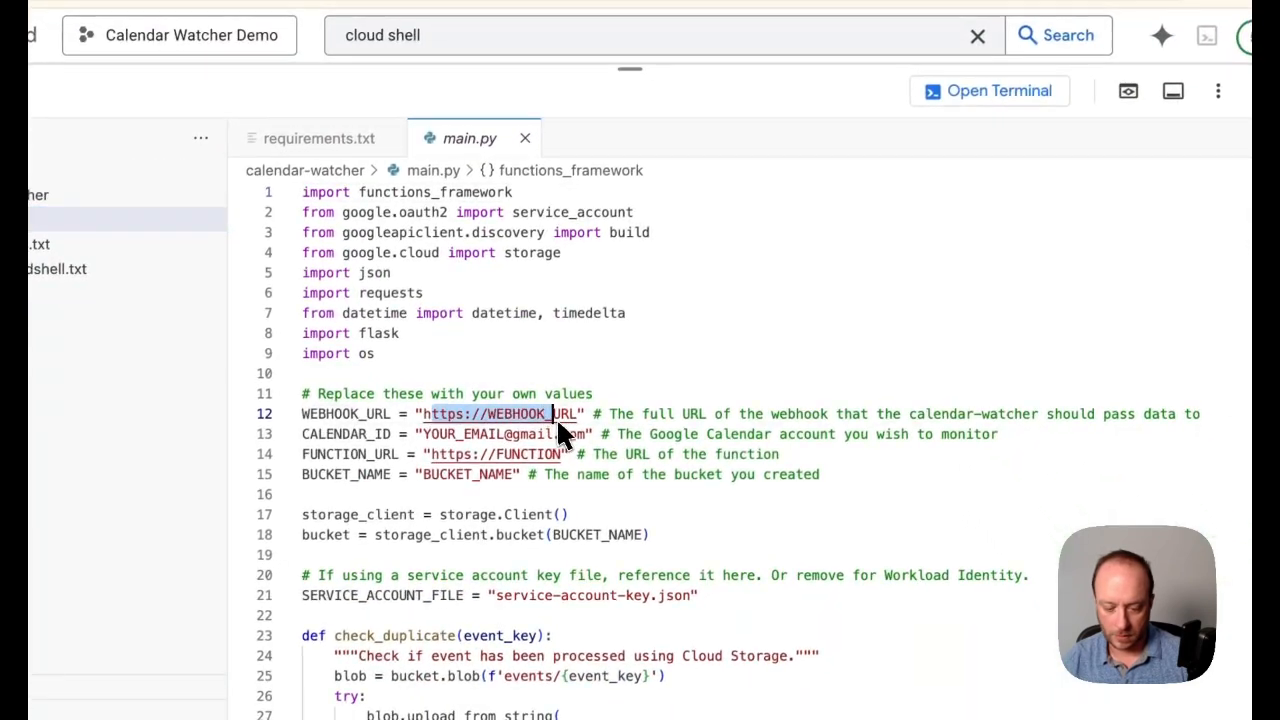
left_click(450, 416)
left_click_drag(424, 417, 580, 420)
key("ctrl+v")
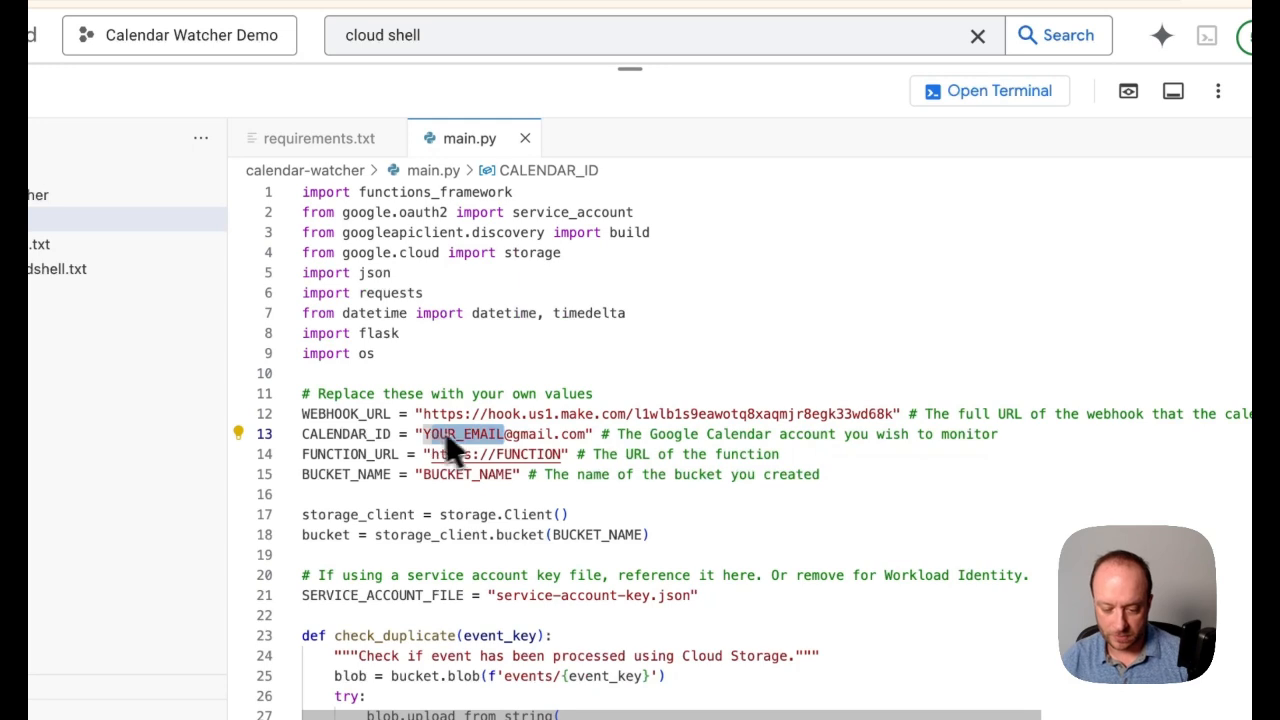
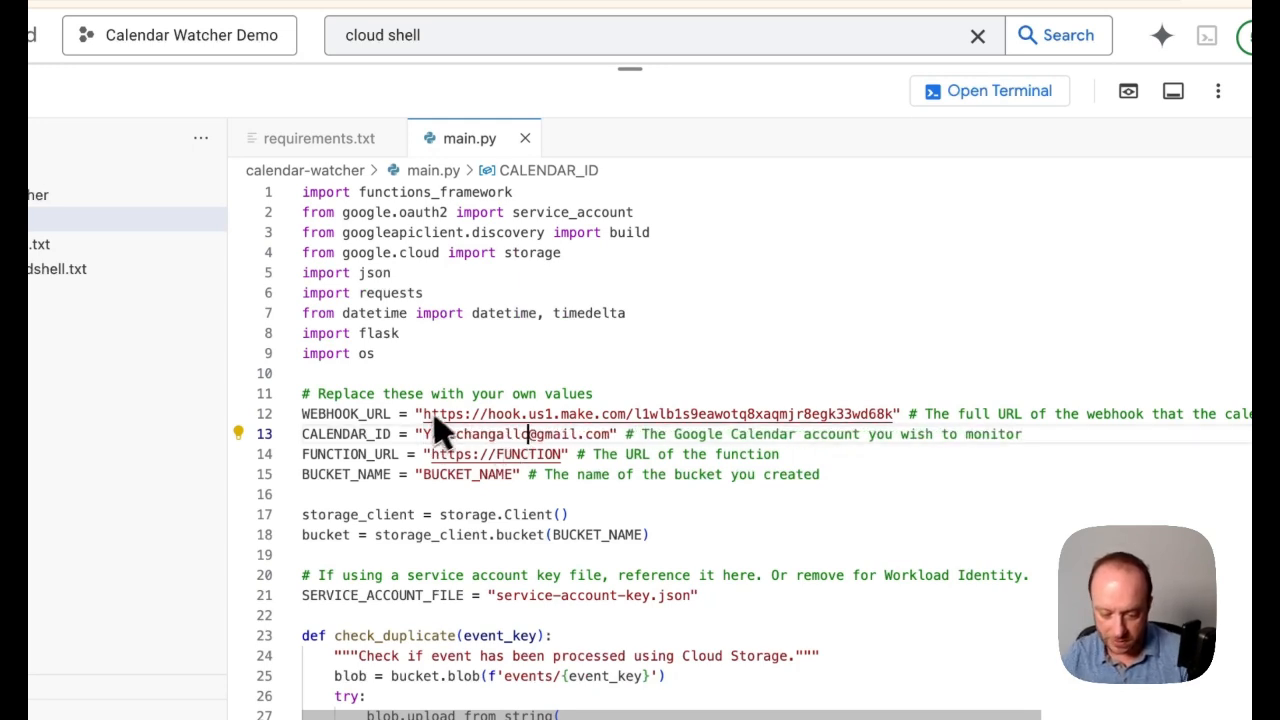
Replace the CALENDAR_ID placeholder in main.py with the e-mail address of the Google Calendar account to monitor
key("XF86AudioMute")
key("BackSpace")
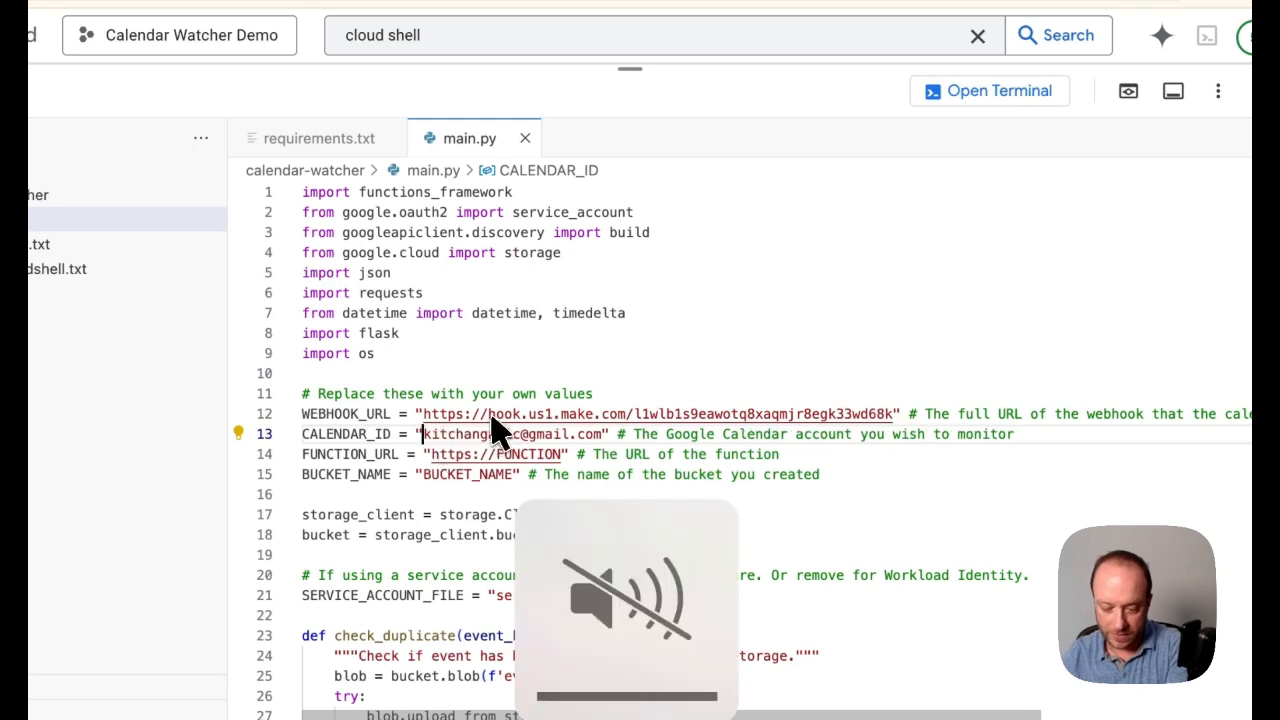
left_click(530, 456)
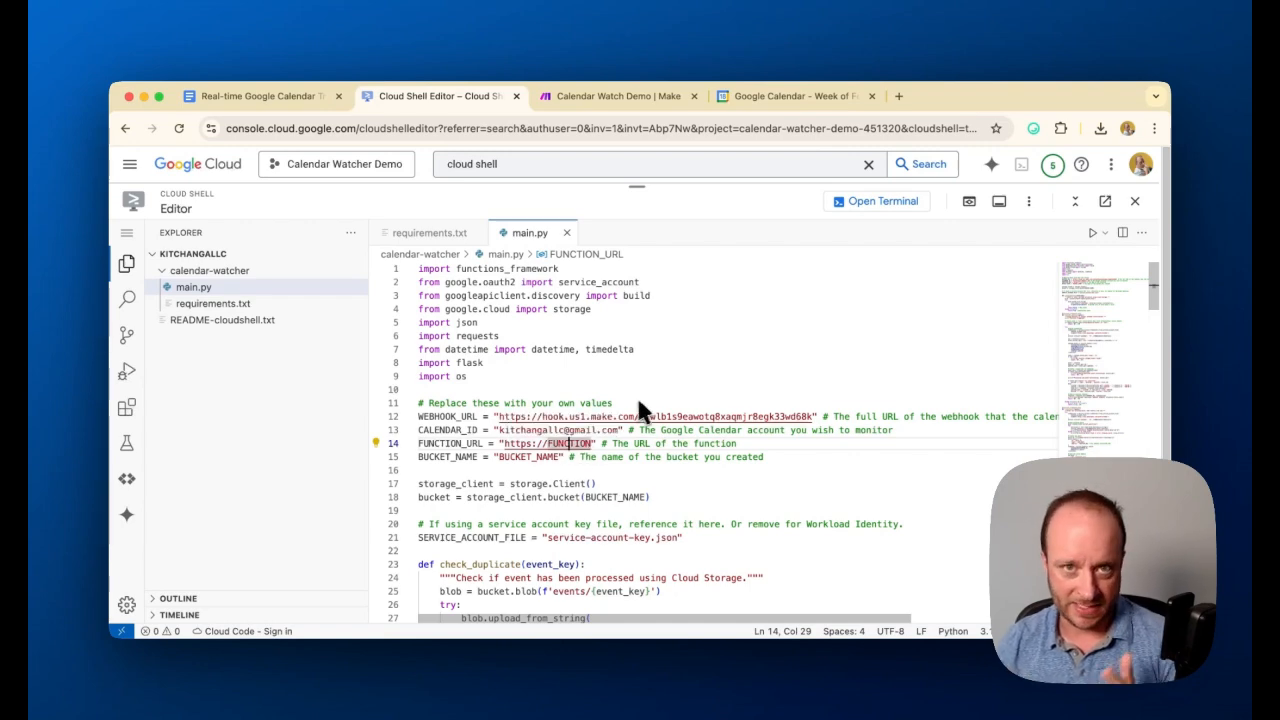
Copy the project ID calendar-watcher-demo-451320 from the project picker and close the picker
left_click(640, 457)
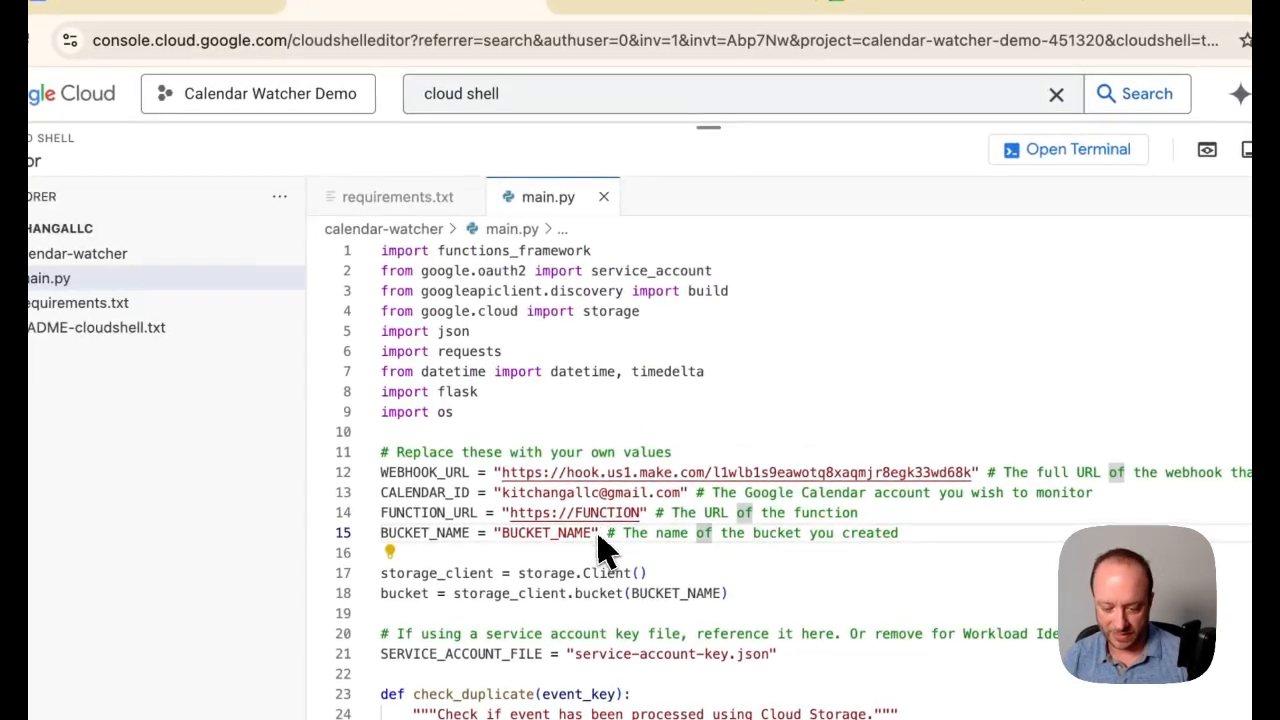
left_click_drag(592, 533, 510, 538)
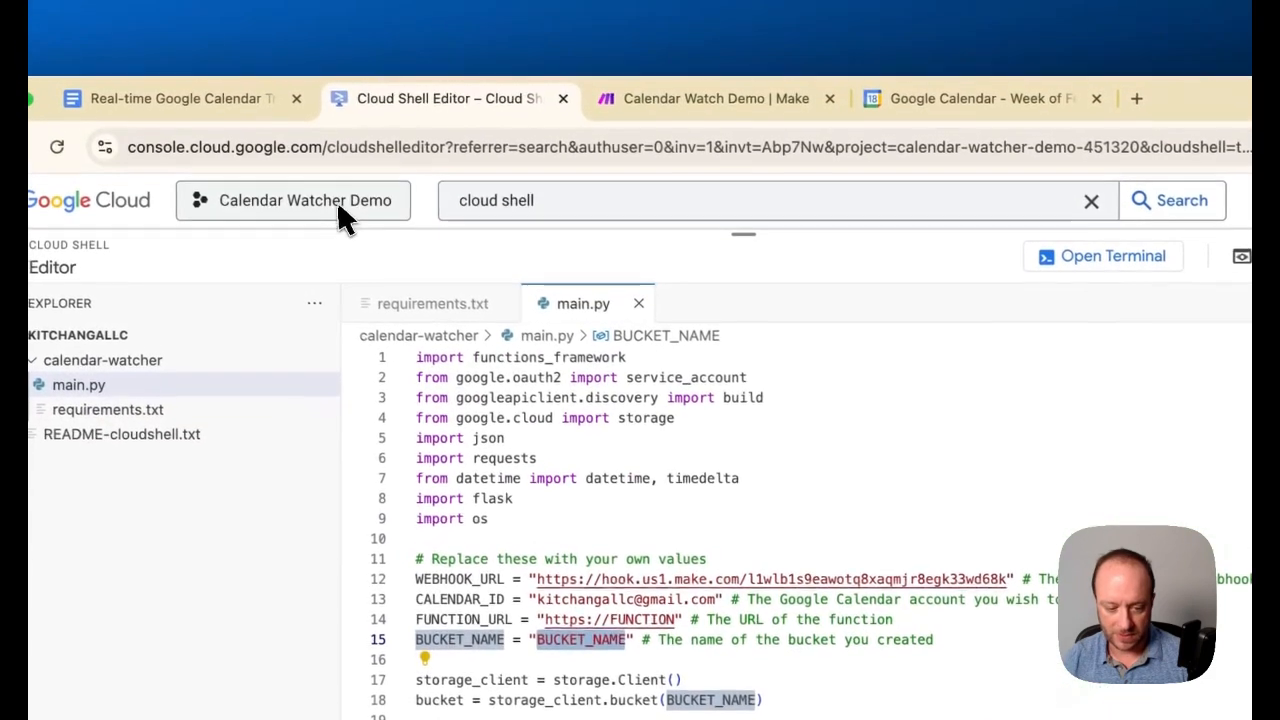
left_click(310, 95)
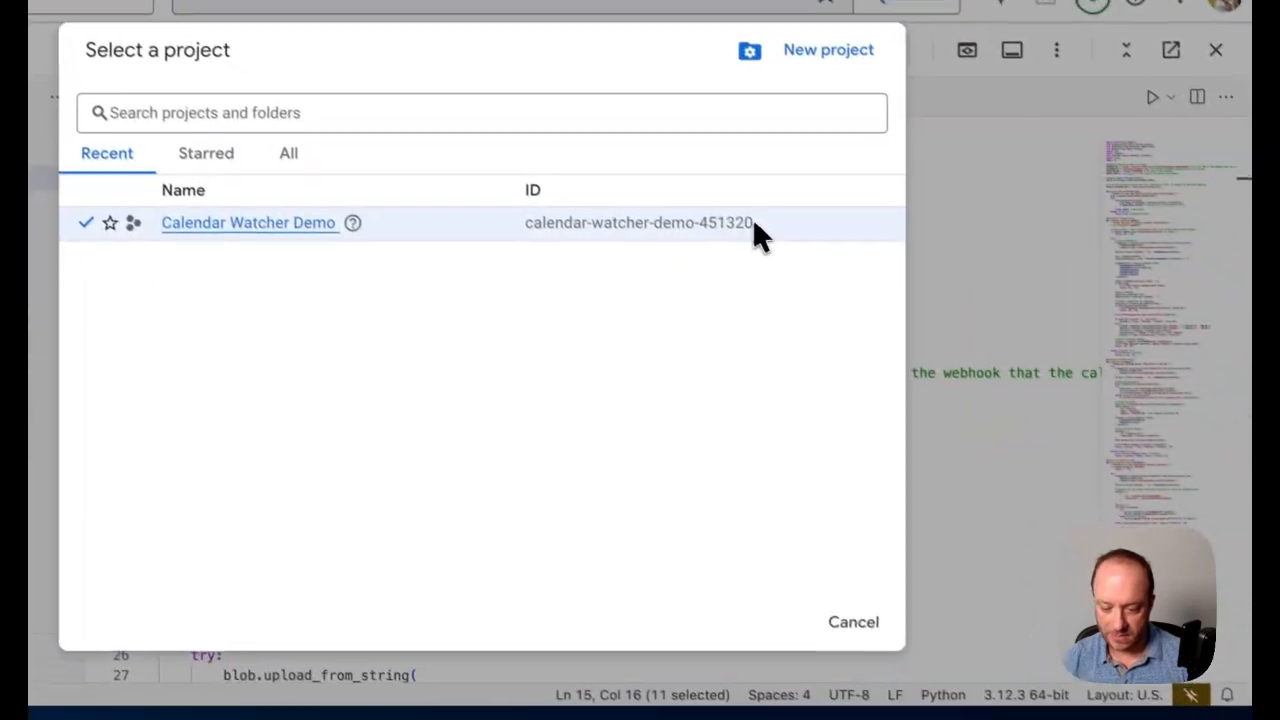
left_click_drag(1012, 433, 789, 433)
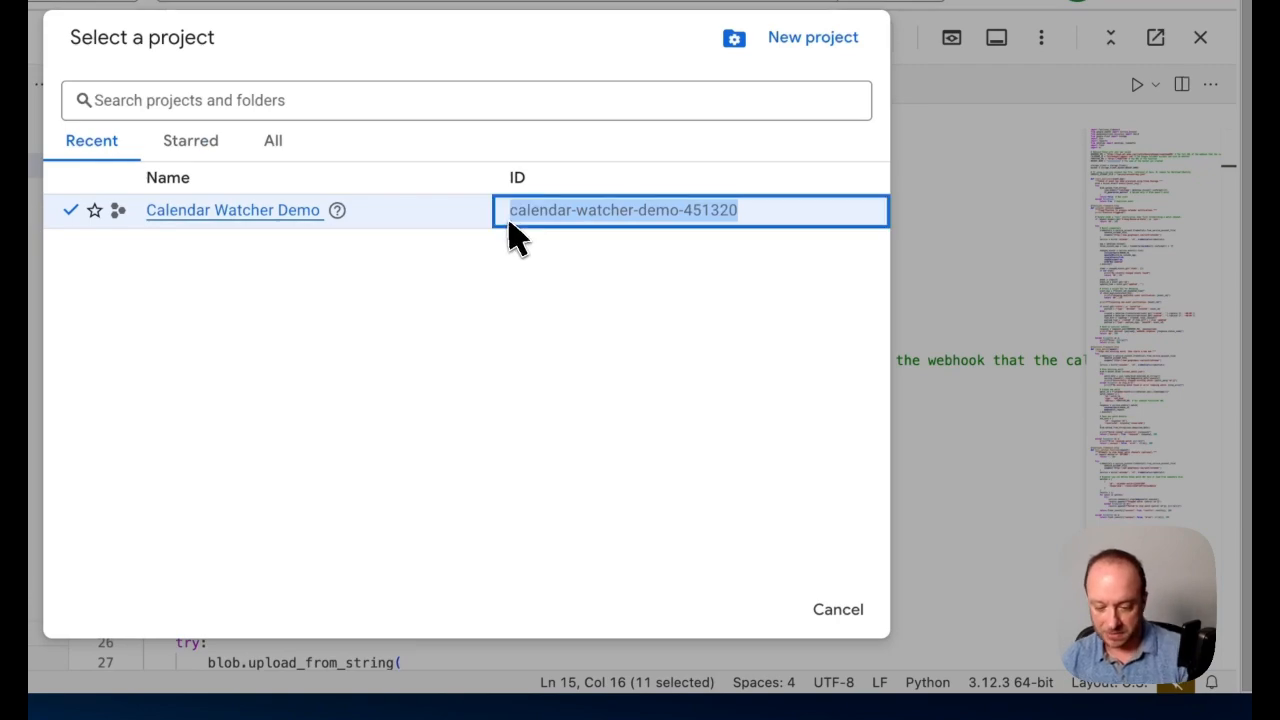
left_click(850, 609)
Paste the project ID over the placeholder BUCKET_NAME value in main.py and append -cache to it
left_click(306, 422)
left_click(469, 433)
left_click_drag(469, 433, 561, 440)
key("ctrl+v")
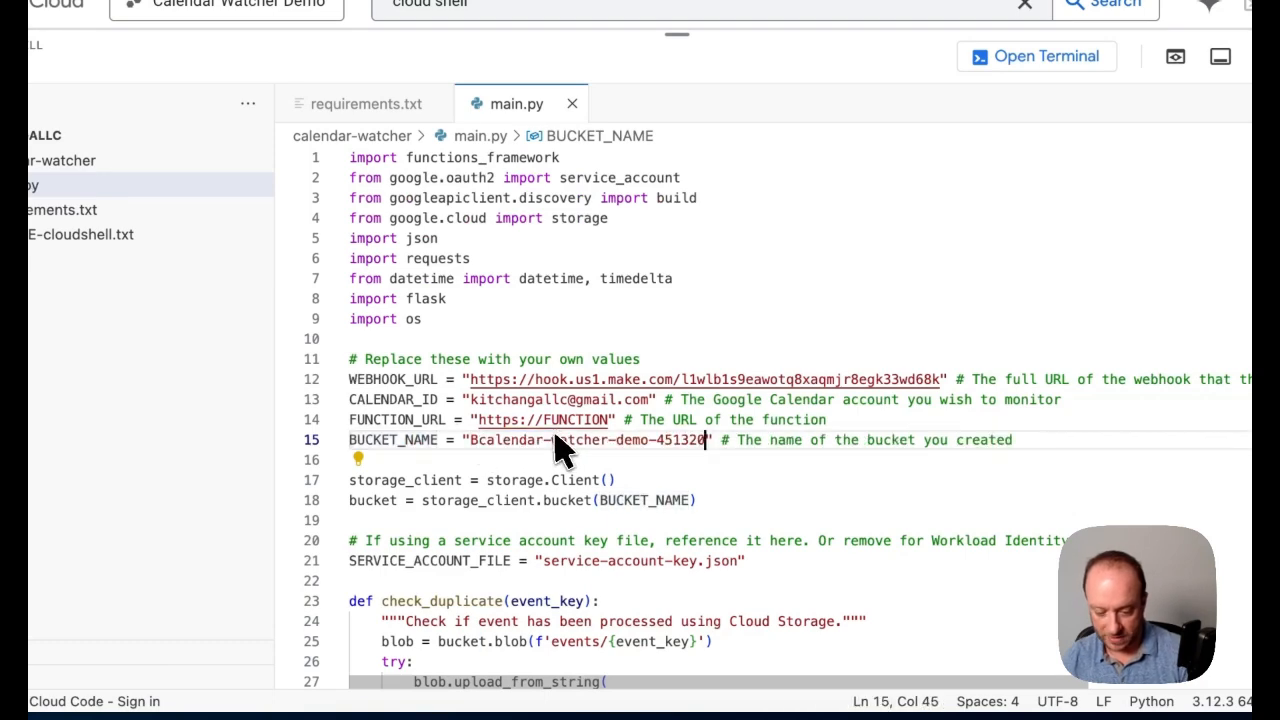
type("-cache")
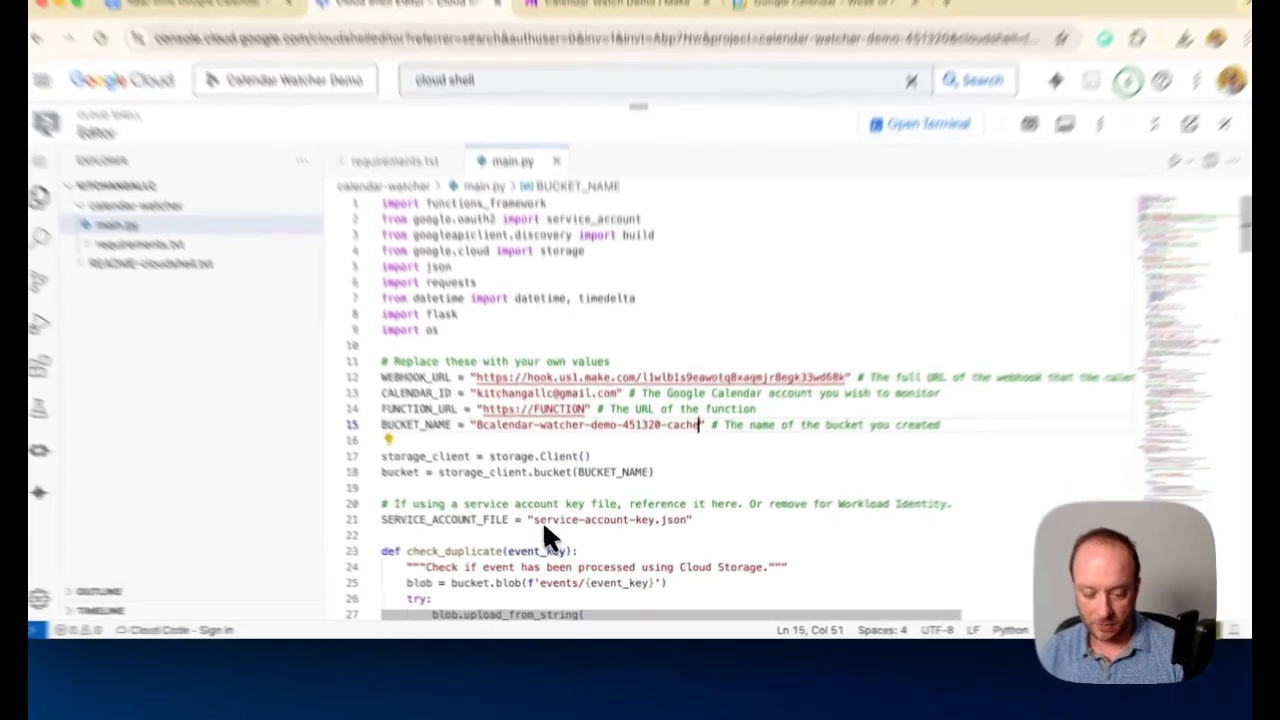
Copy the key file name from SERVICE_ACCOUNT_FILE in main.py and rename the downloaded JSON key in Downloads to service-account-key.json
left_click_drag(547, 538, 674, 541)
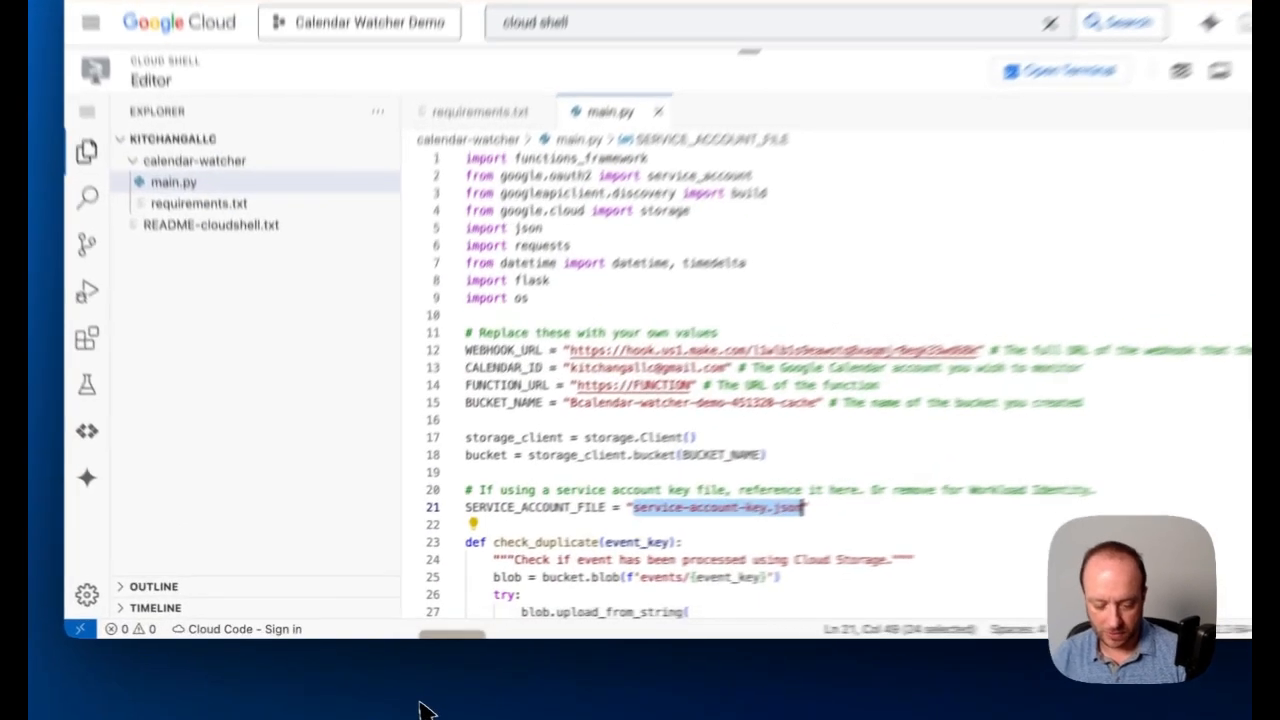
left_click(396, 686)
left_click(752, 20)
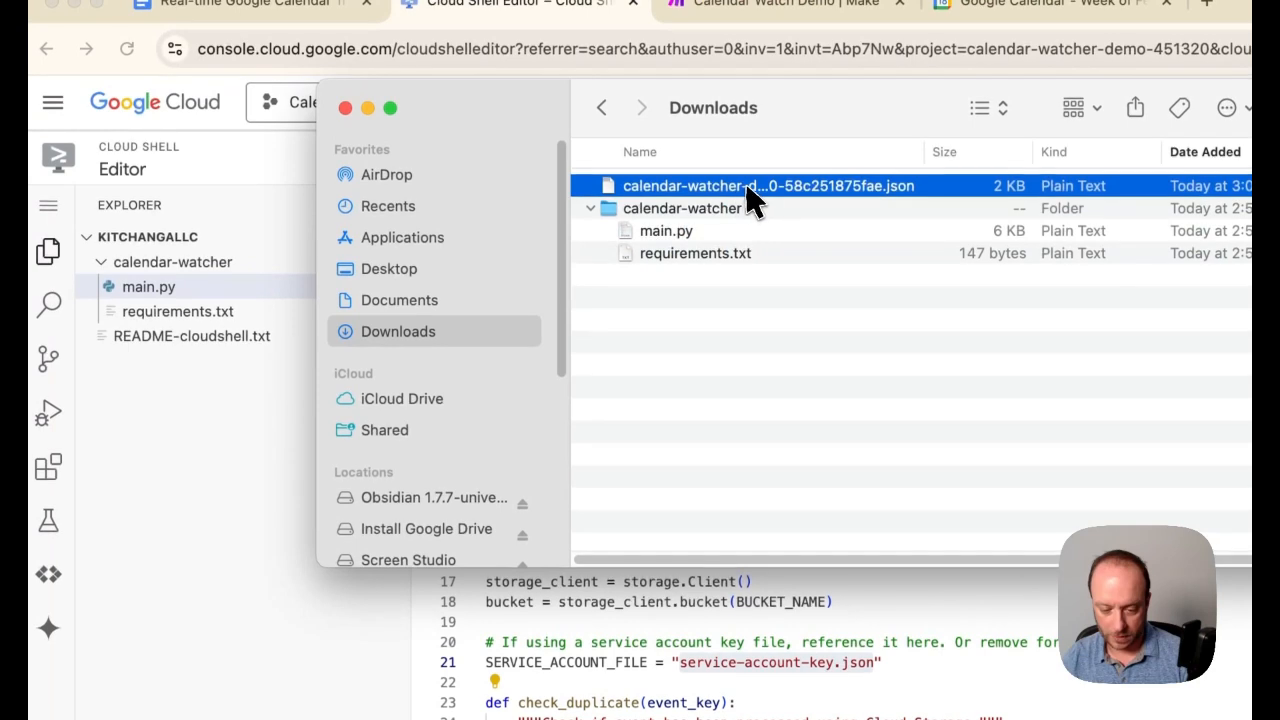
right_click(762, 21)
left_click(812, 323)
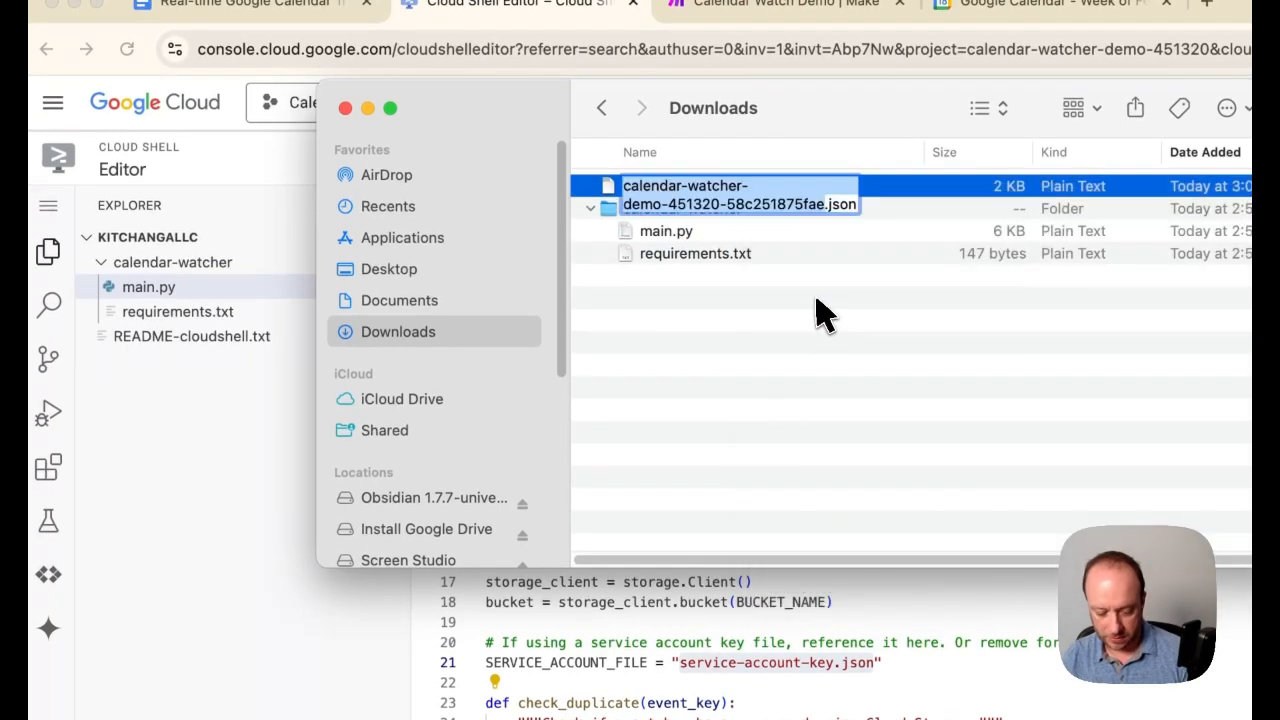
key("super+v")
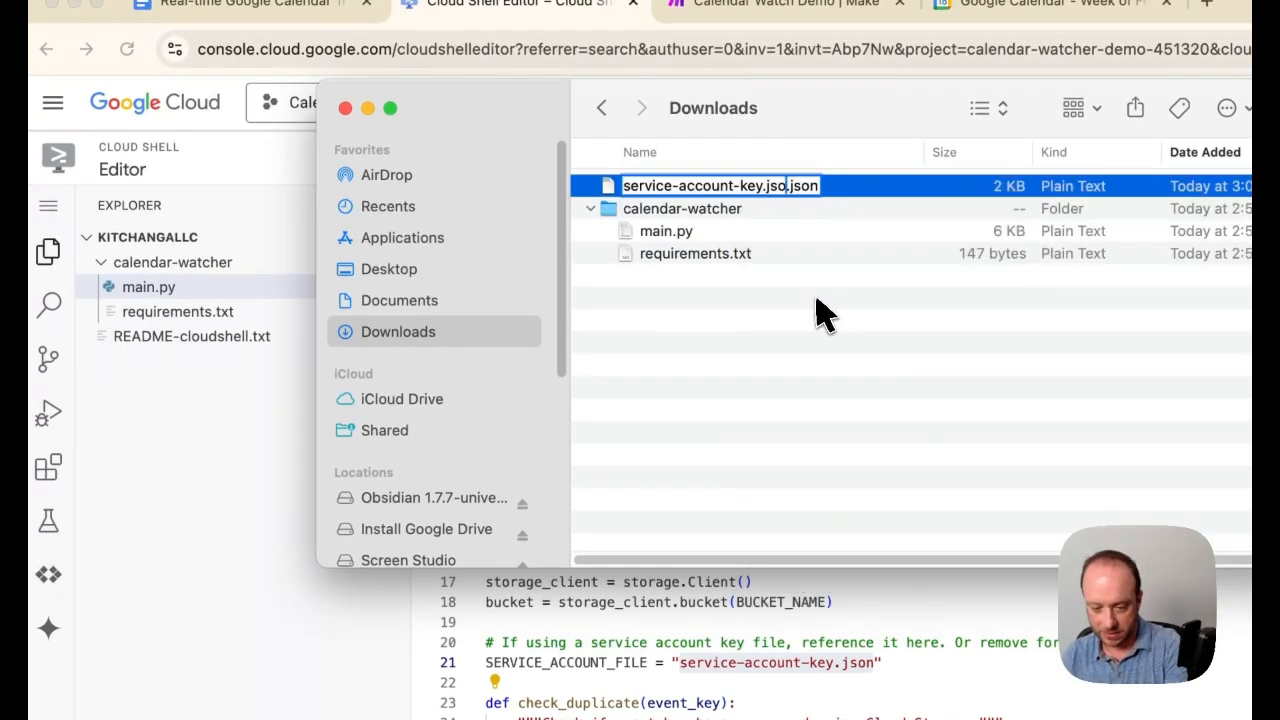
key("Return")
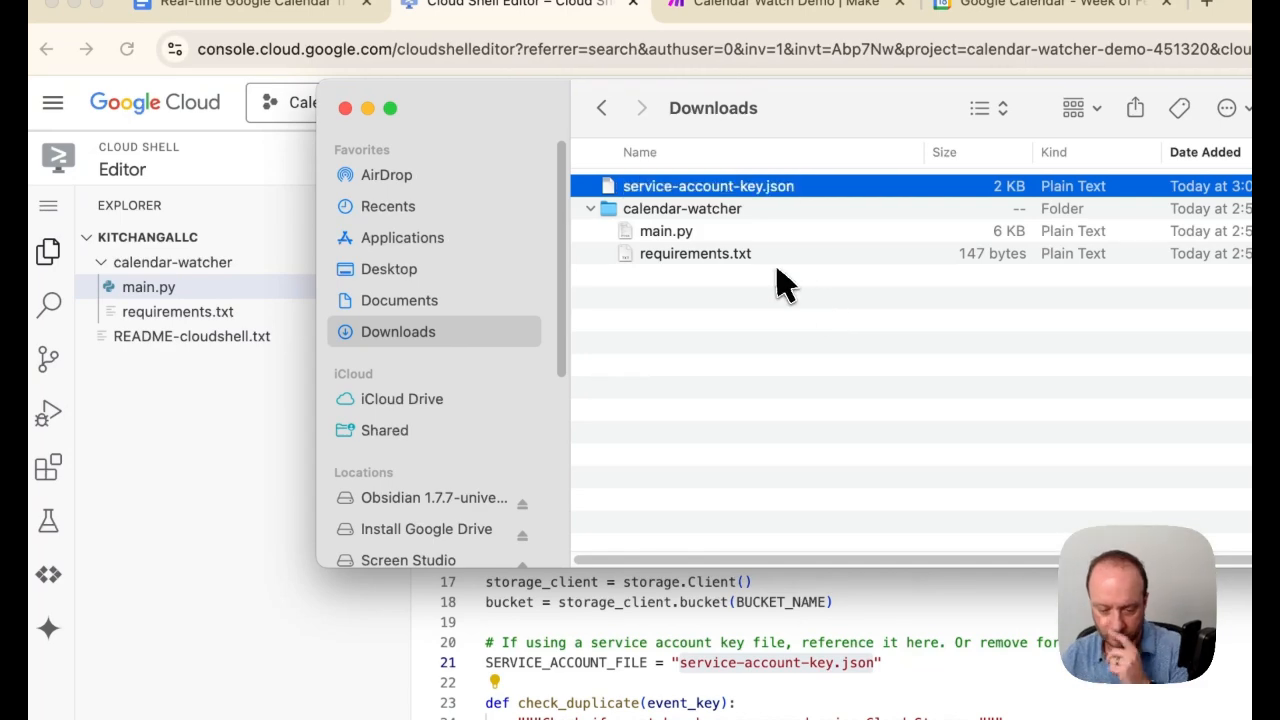
Upload service-account-key.json into the calendar-watcher folder and close the file's editor tab
left_click_drag(741, 188, 245, 282)
left_click_drag(330, 305, 334, 306)
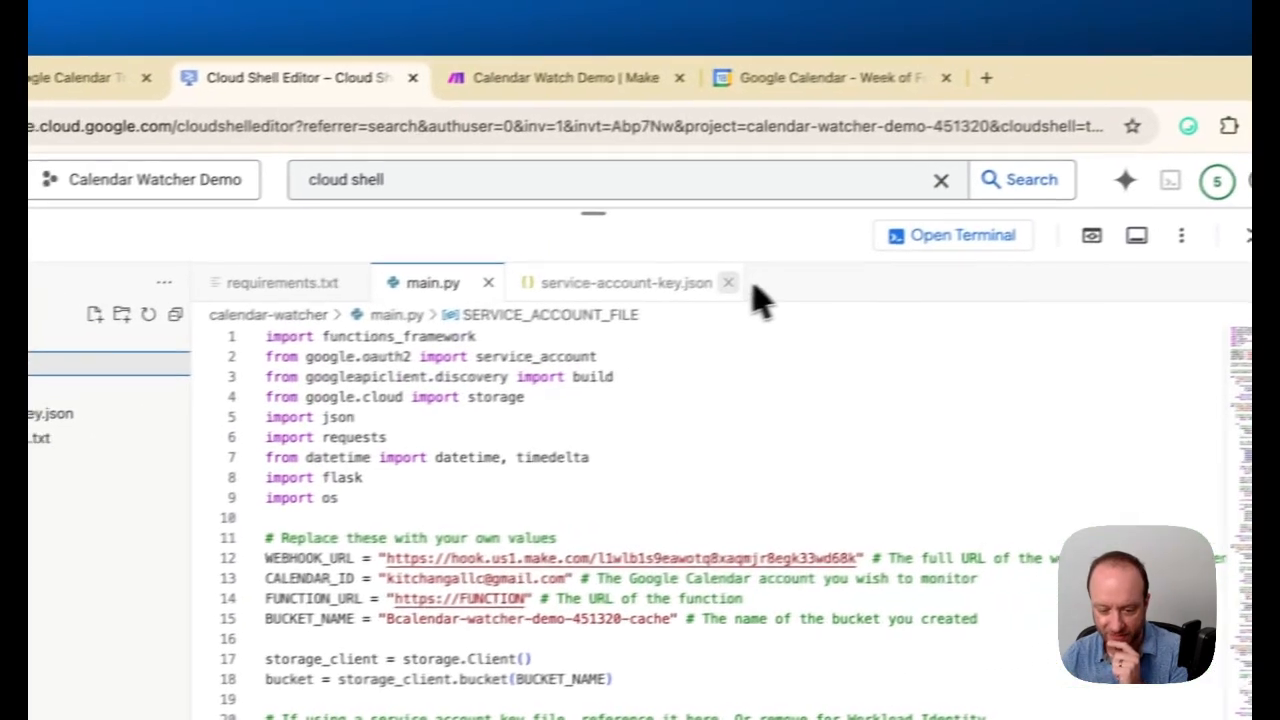
left_click(1036, 230)
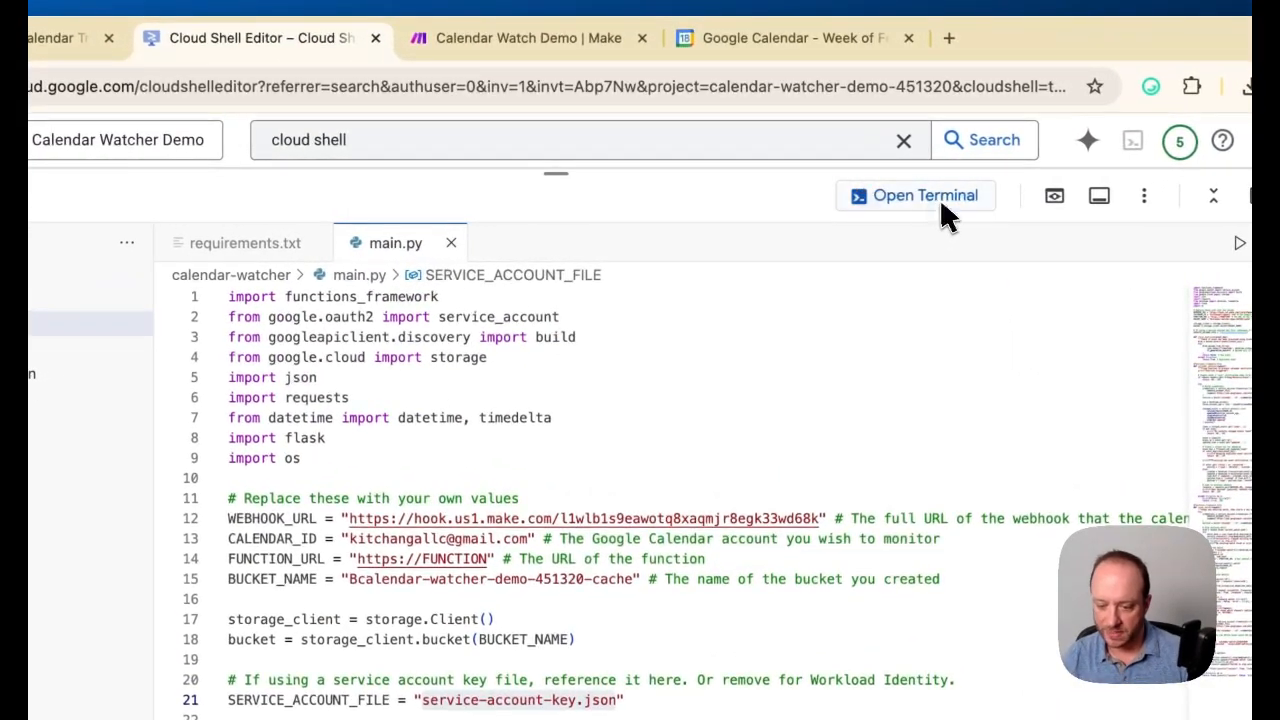
Switch Cloud Shell back to the terminal and read the Google Docs guide's Step 6 on sharing the calendar with the service account
left_click(937, 199)
left_click(60, 38)
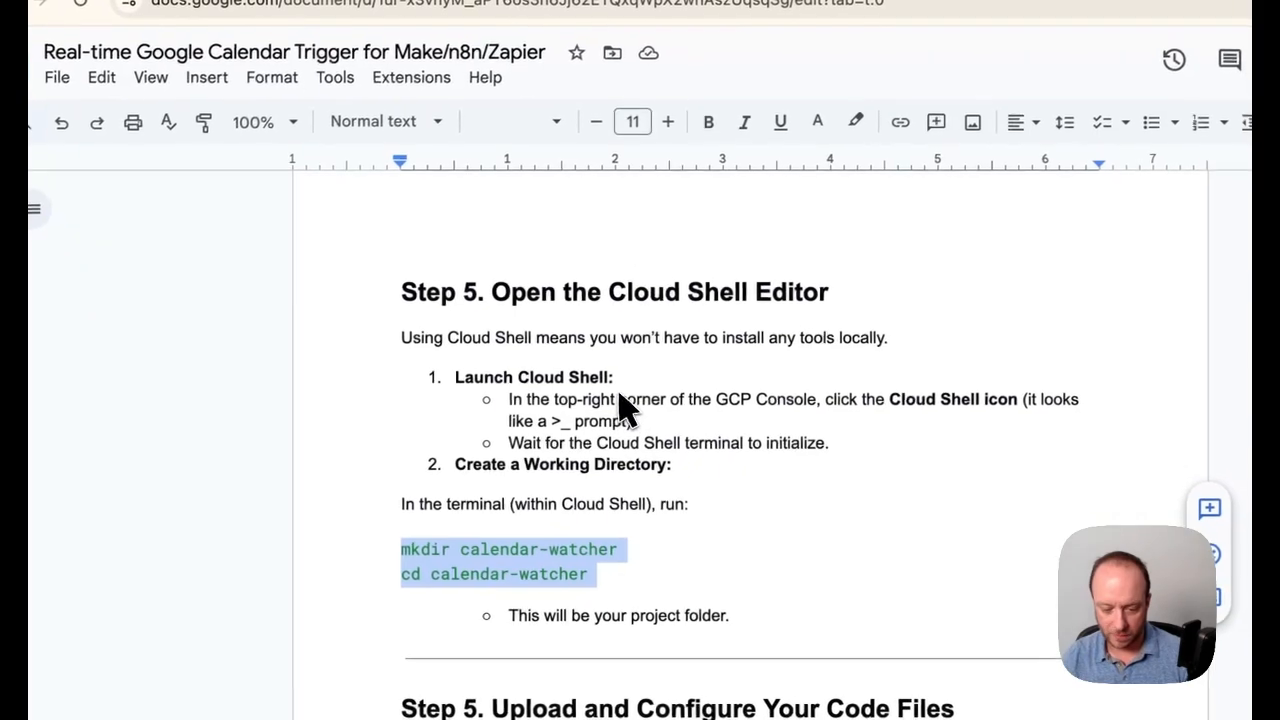
scroll(736, 553, "down", 5)
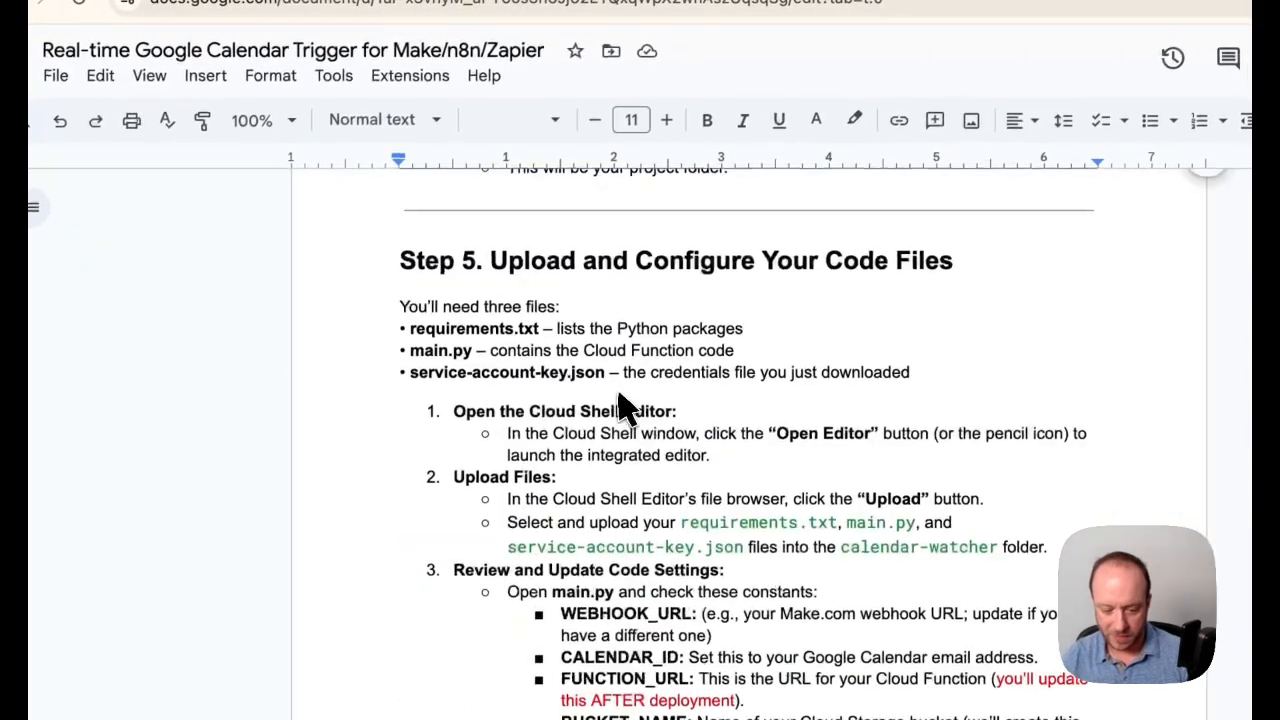
scroll(618, 395, "down", 10)
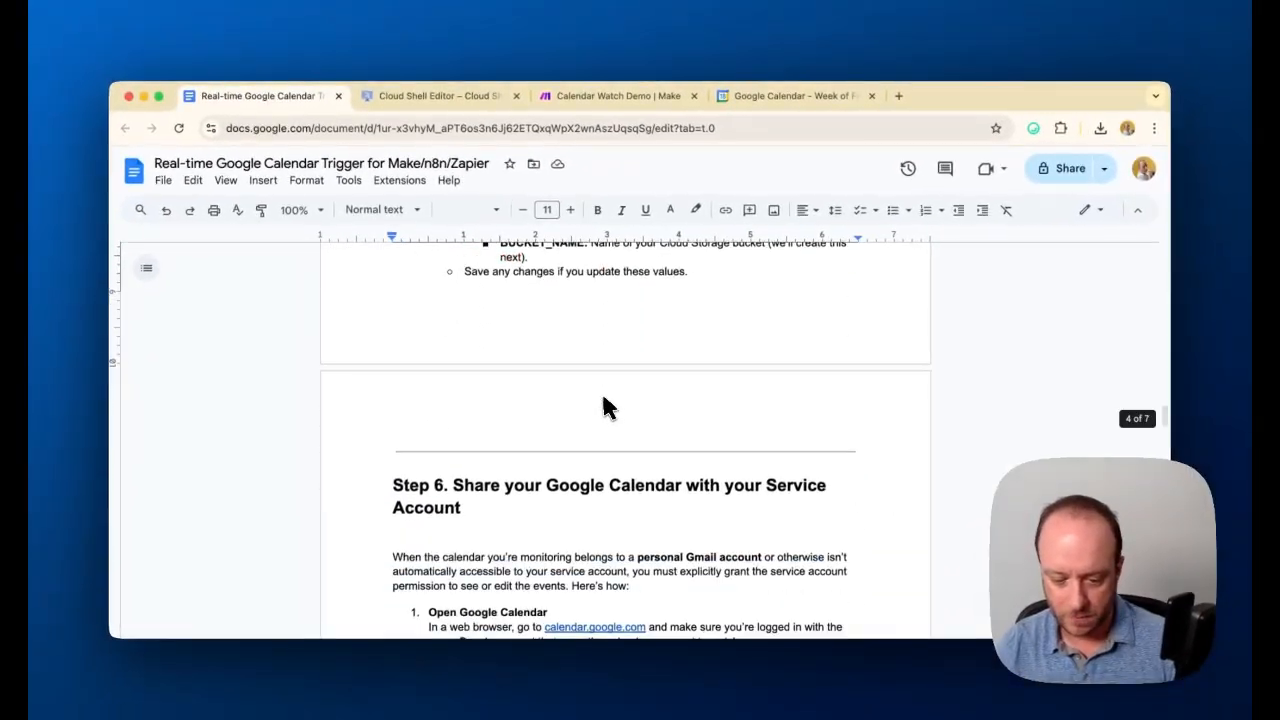
scroll(603, 400, "down", 8)
scroll(601, 392, "down", 7)
scroll(600, 398, "up", 12)
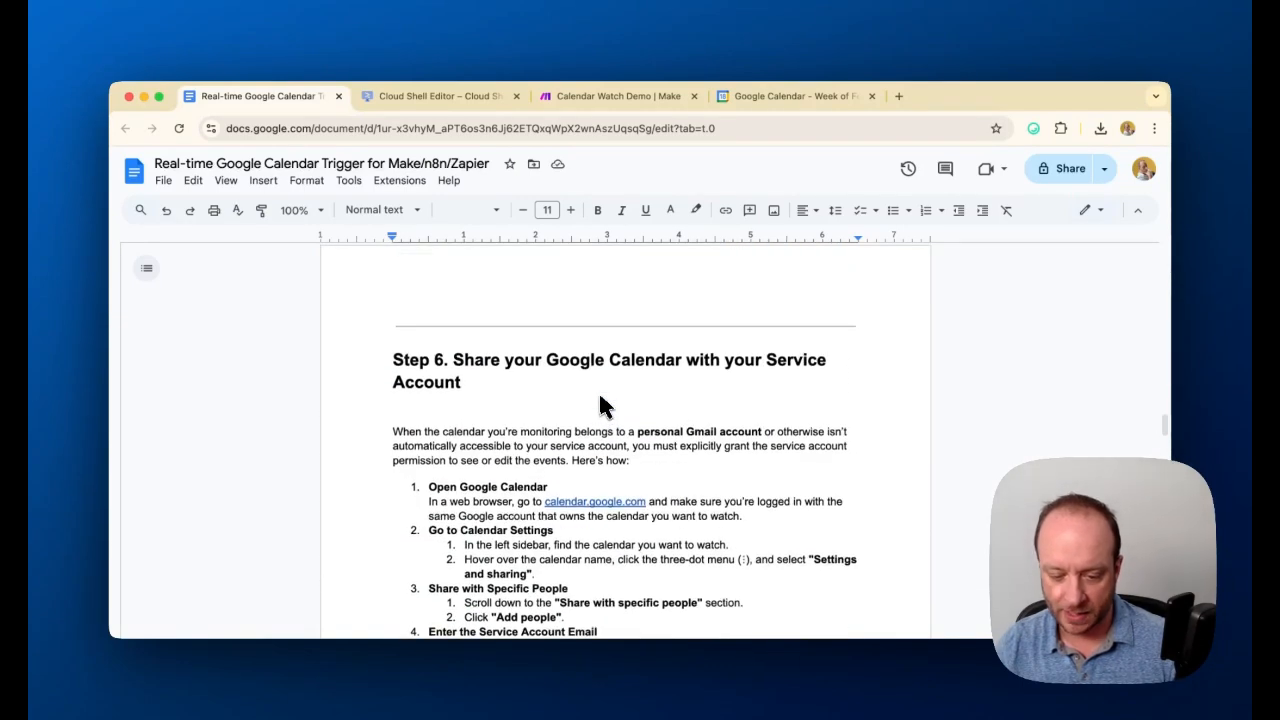
scroll(600, 404, "down", 1)
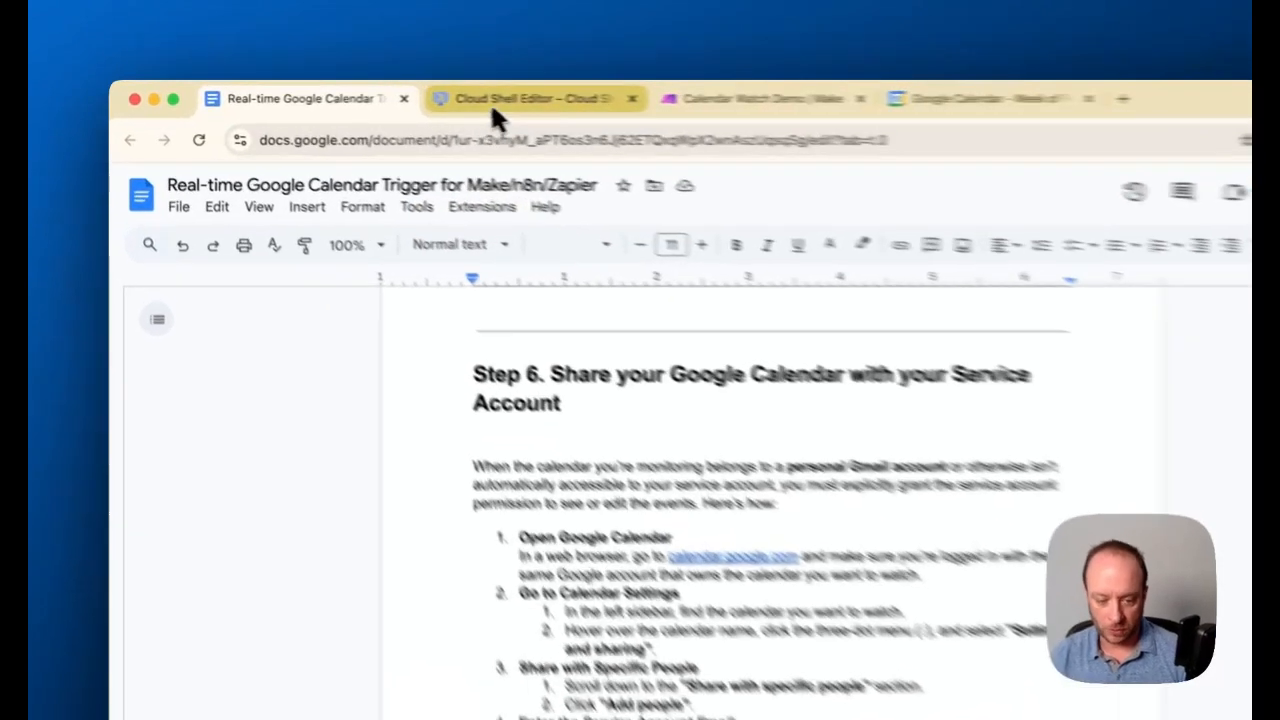
Open the project's IAM & Admin Service Accounts page in Google Cloud and copy the calendar-watcher-sa account's email
left_click(440, 97)
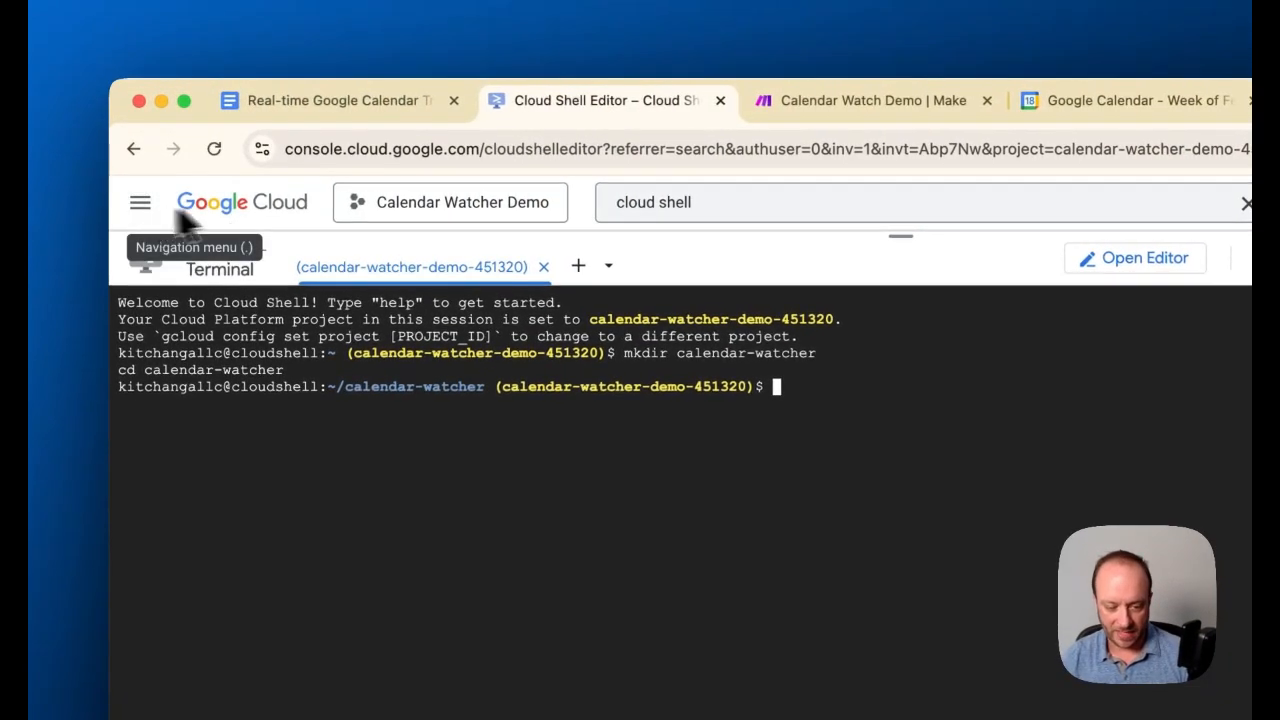
left_click(130, 212)
mouse_move(234, 609)
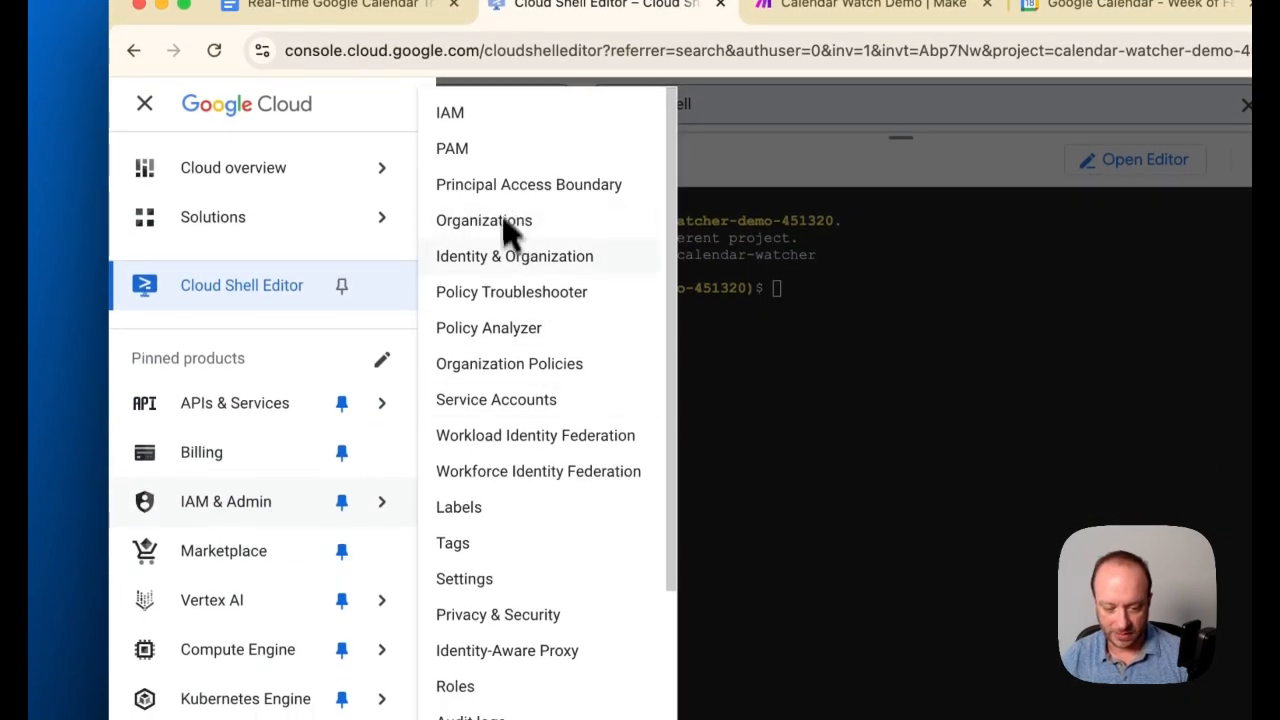
left_click(521, 408)
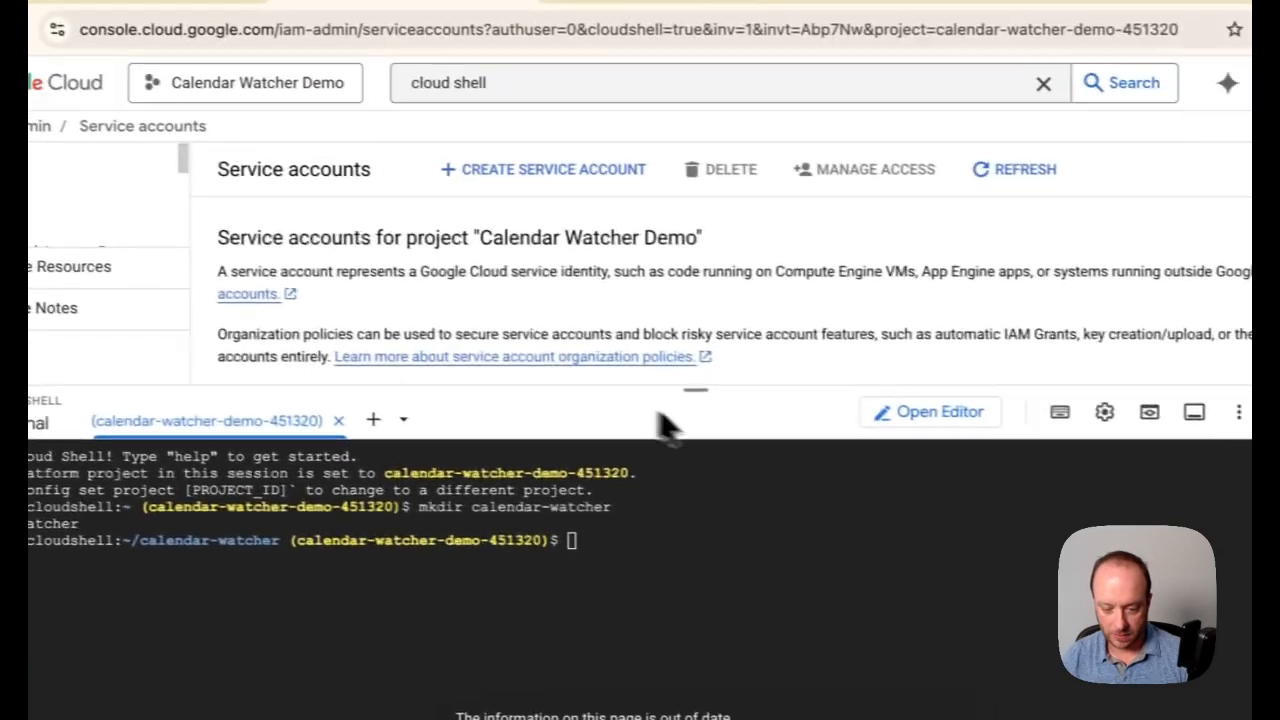
left_click_drag(680, 478, 641, 651)
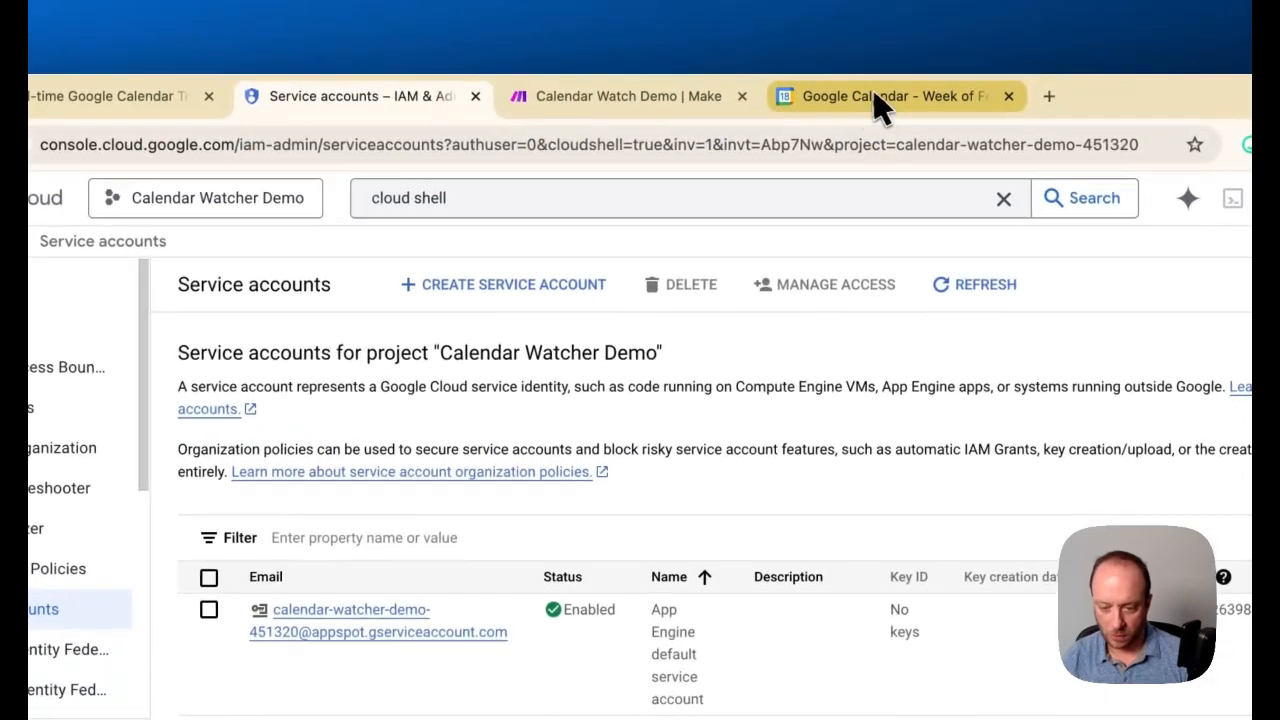
Open the primary calendar's sharing settings in Google Calendar and unshare it from the calendar-watcher-test-451318 service account
left_click(890, 28)
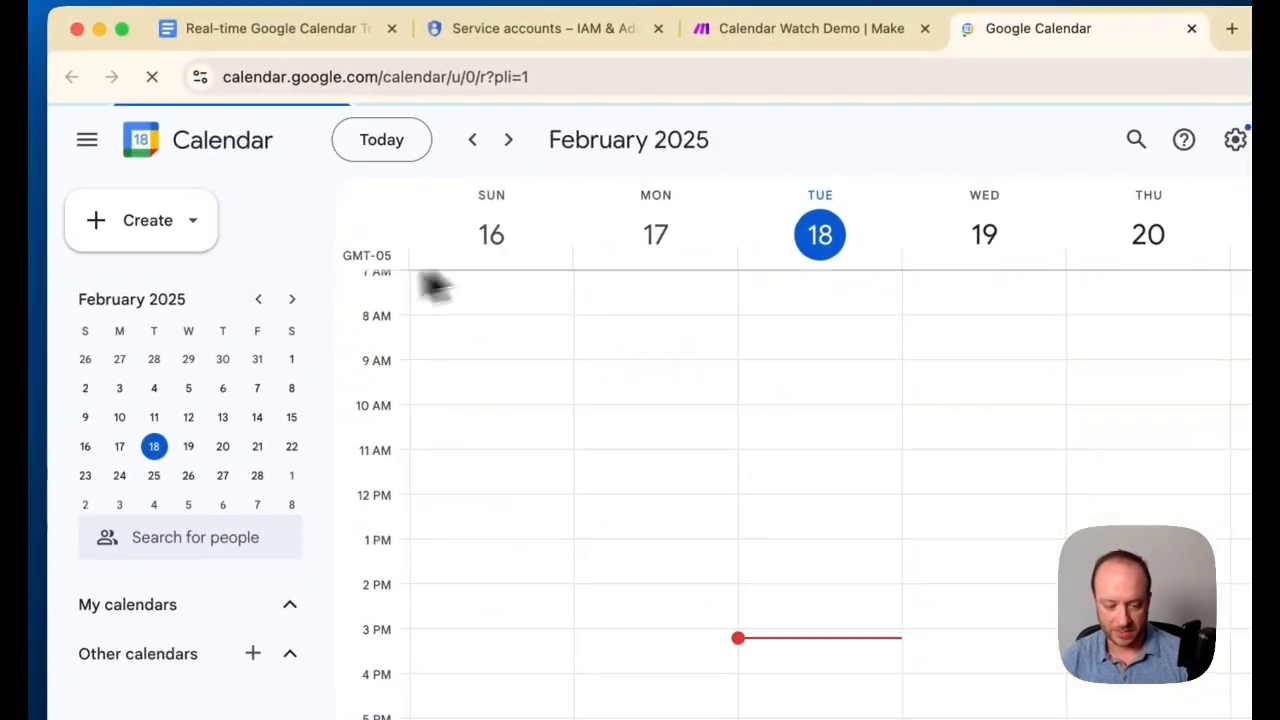
left_click(770, 214)
left_click(787, 268)
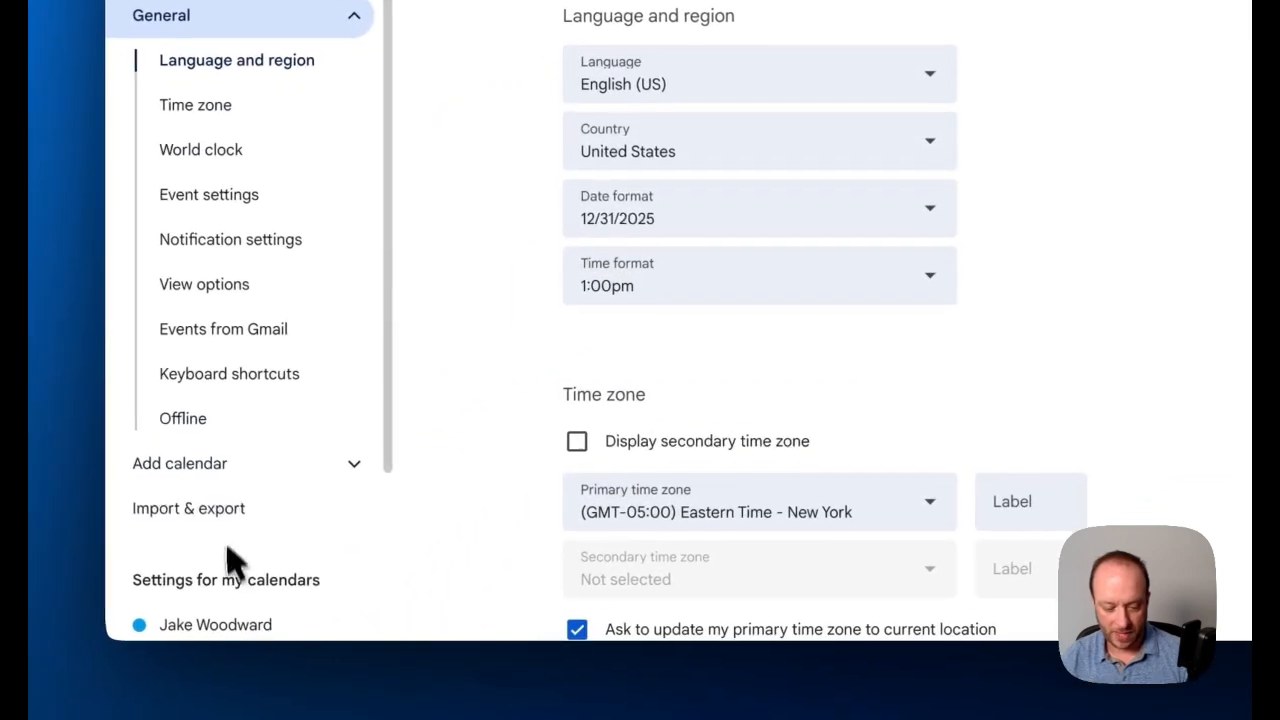
left_click(240, 625)
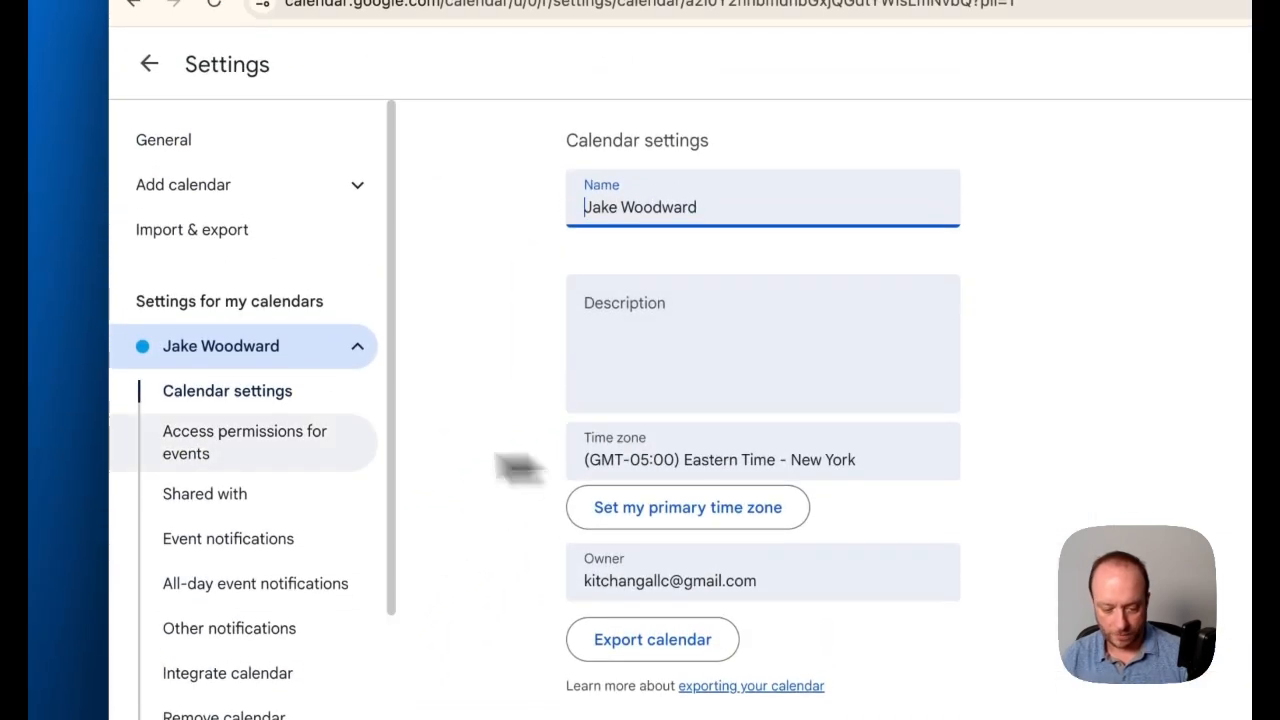
left_click(228, 500)
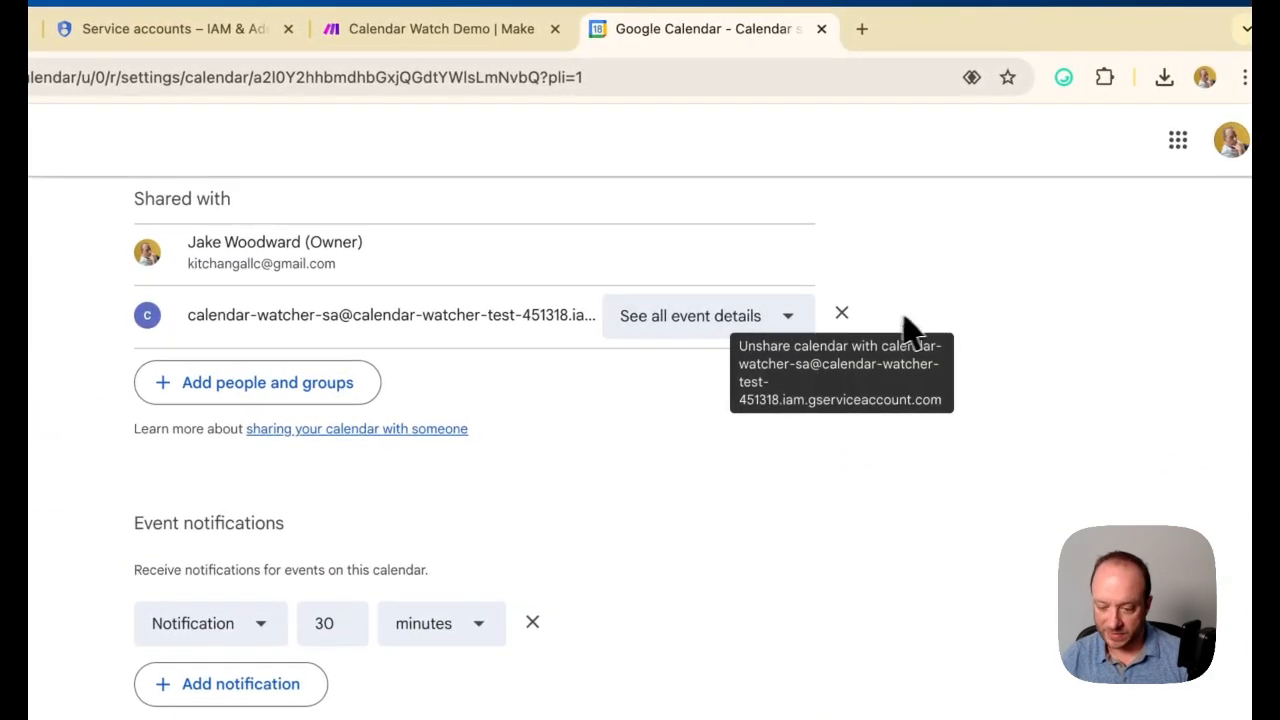
left_click(842, 314)
Share the calendar with the calendar-watcher-demo-451320 service account, using the See all event details permission
left_click(260, 317)
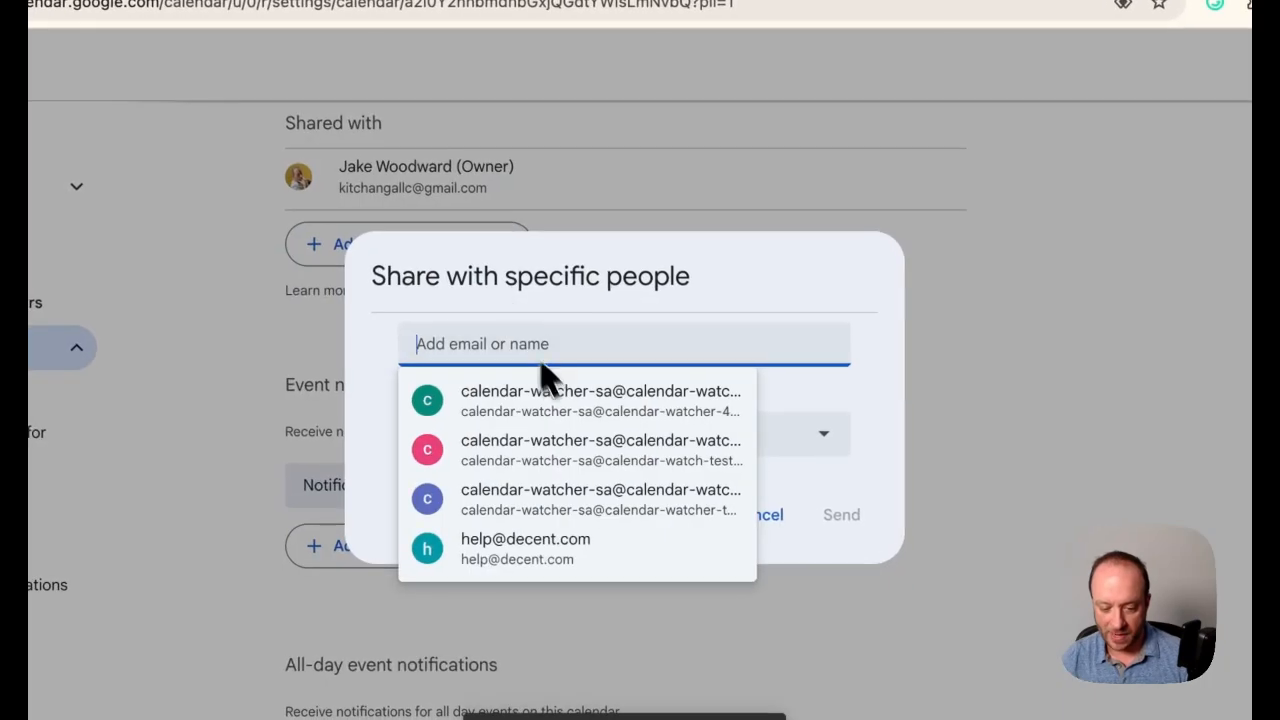
key("ctrl+v")
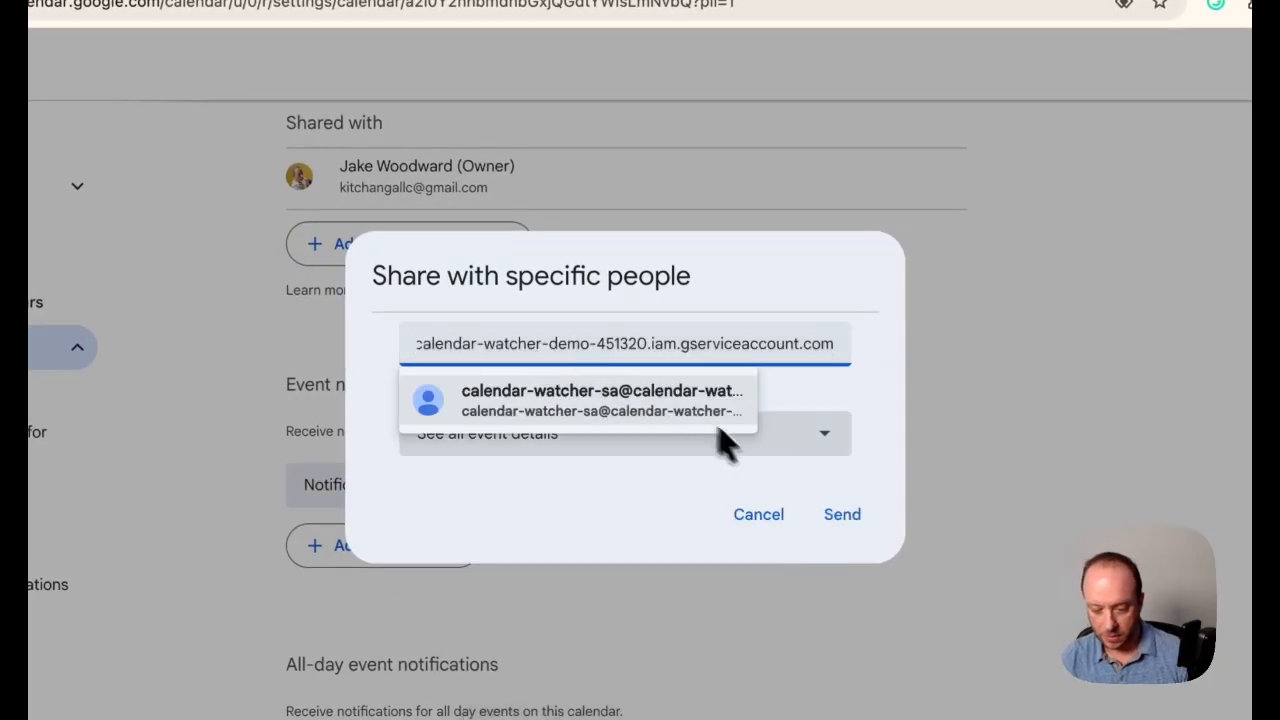
left_click(663, 409)
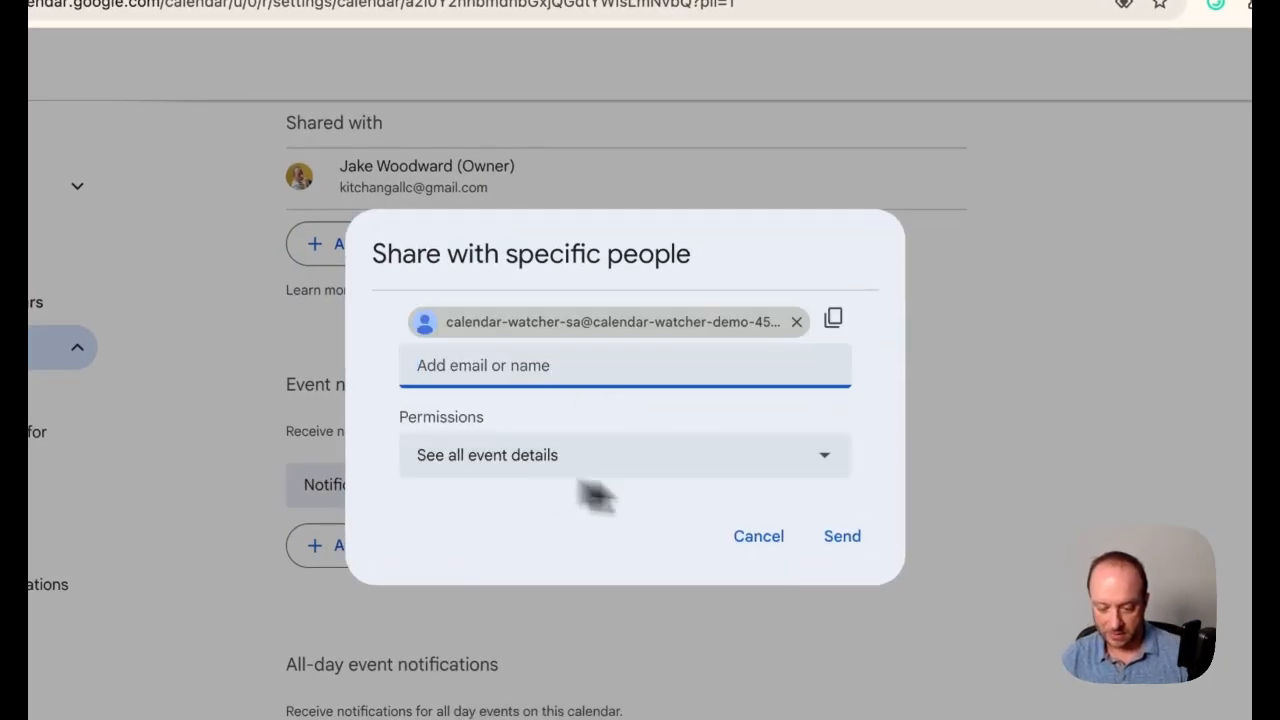
left_click(843, 537)
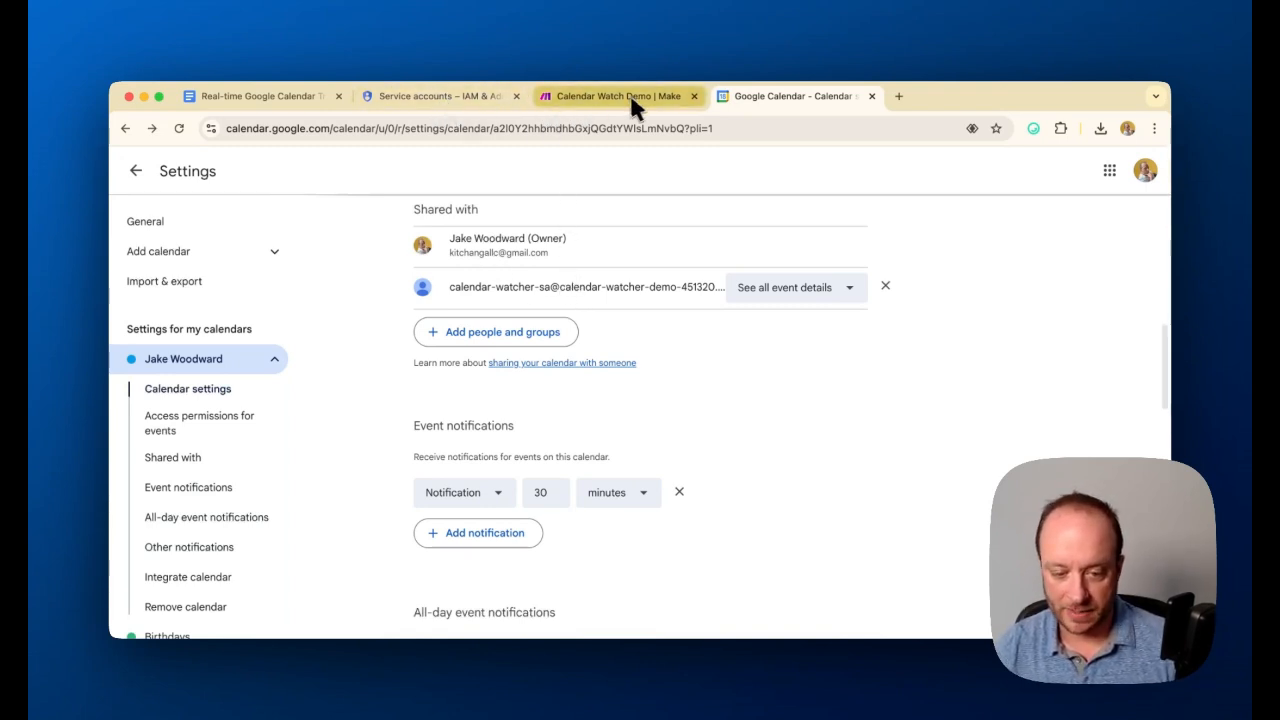
Return to the Google Cloud service accounts page, dismiss the refresh notice and enlarge the Cloud Shell terminal
left_click(440, 96)
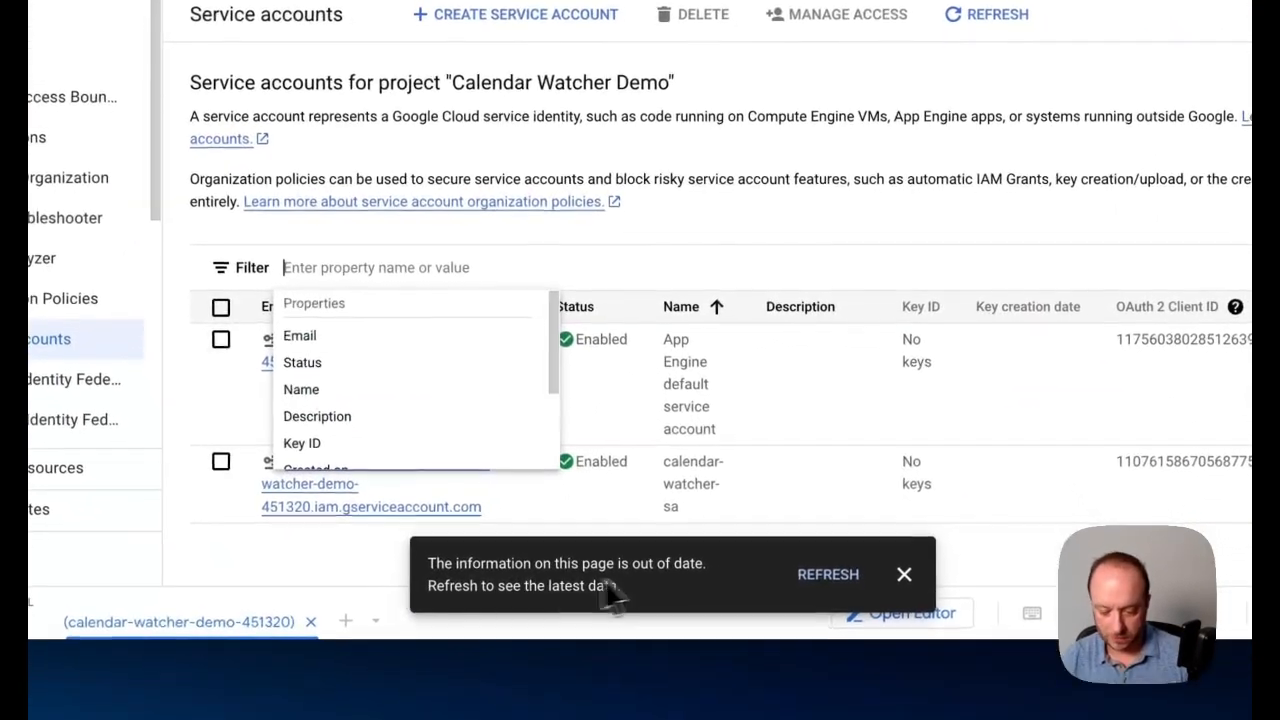
left_click(904, 574)
left_click_drag(641, 597, 686, 290)
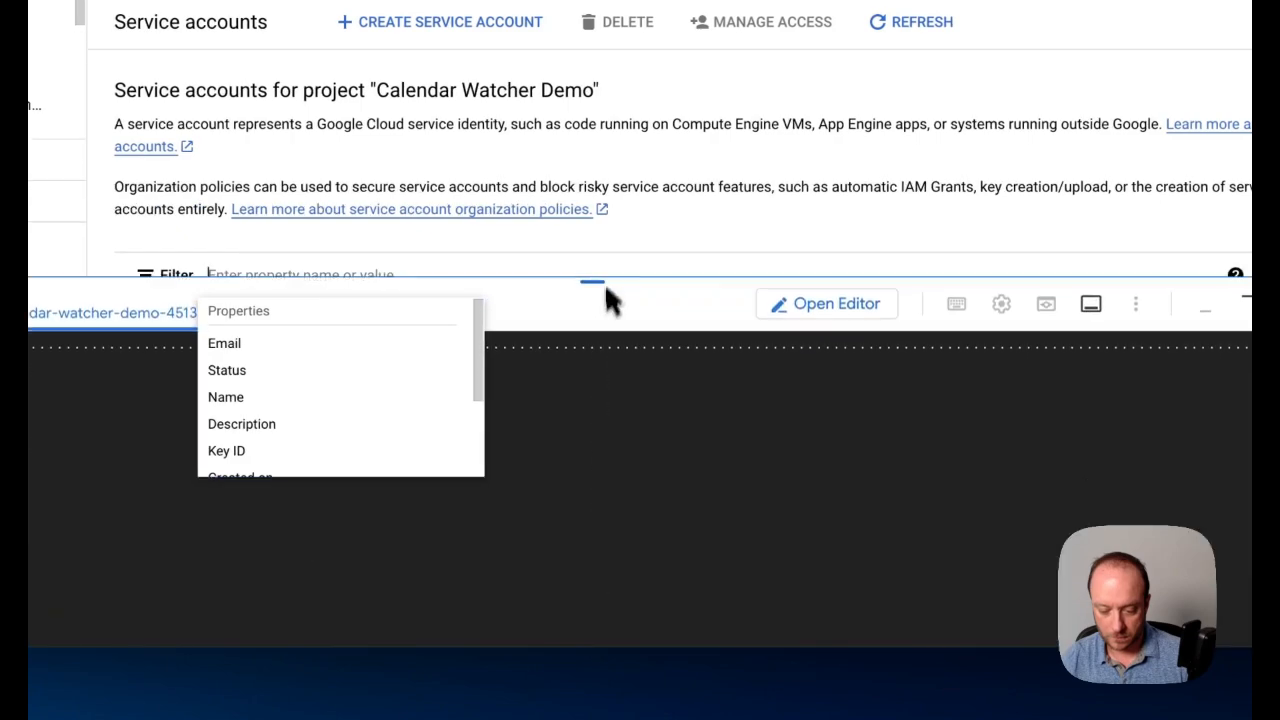
left_click_drag(604, 282, 600, 251)
left_click(590, 368)
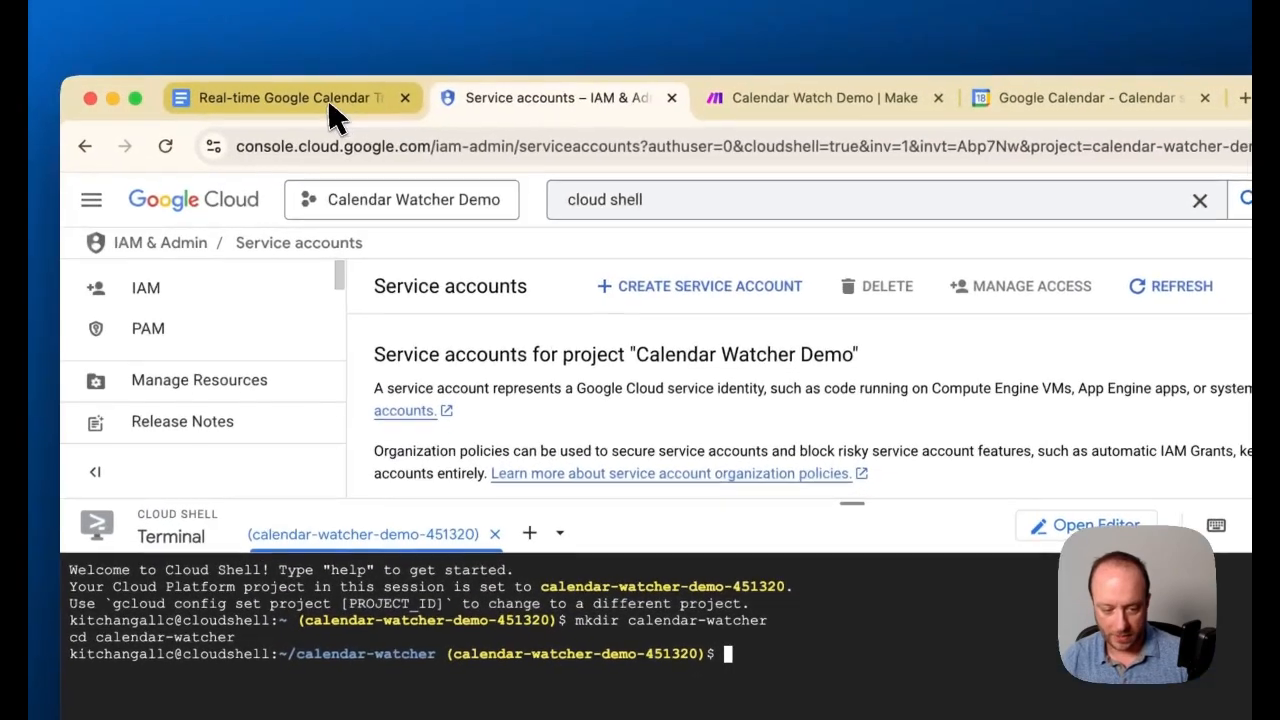
Copy the gcloud functions deploy calendar-webhook command from the Google Docs guide, leaving out the [YOUR_PROJECT_ID] placeholder
left_click(286, 94)
scroll(640, 520, "down", 8)
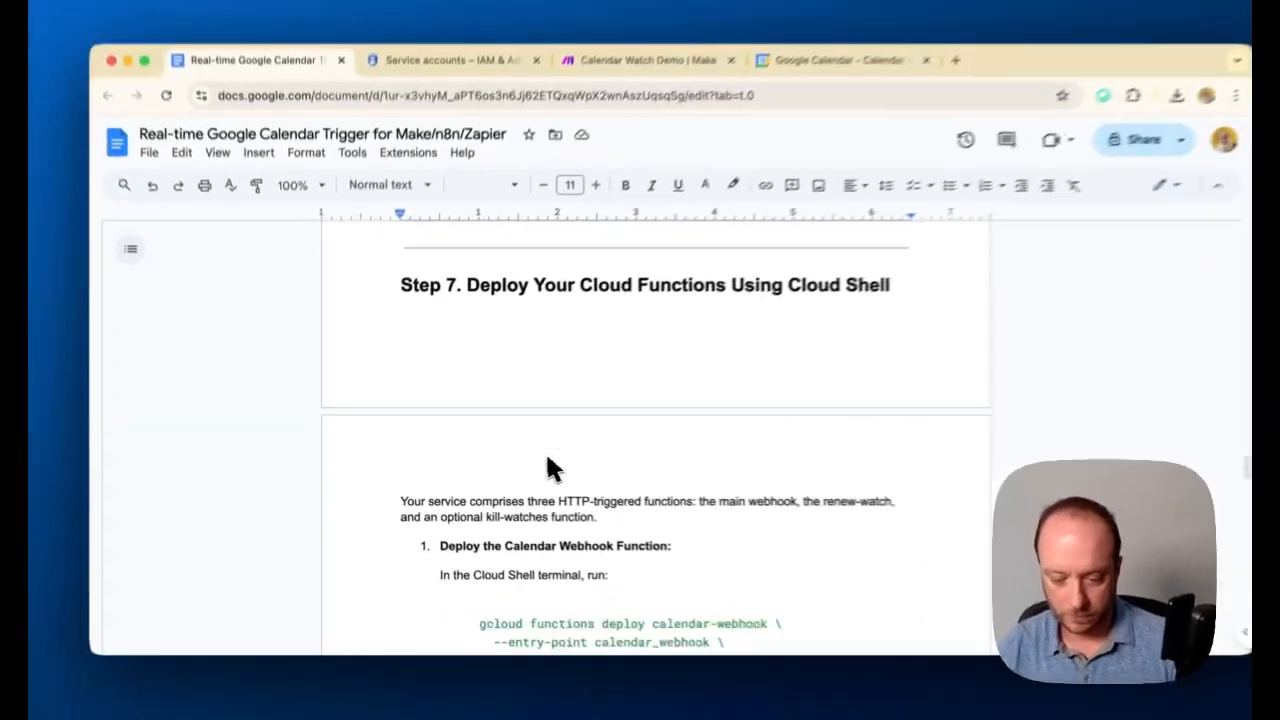
scroll(547, 460, "down", 4)
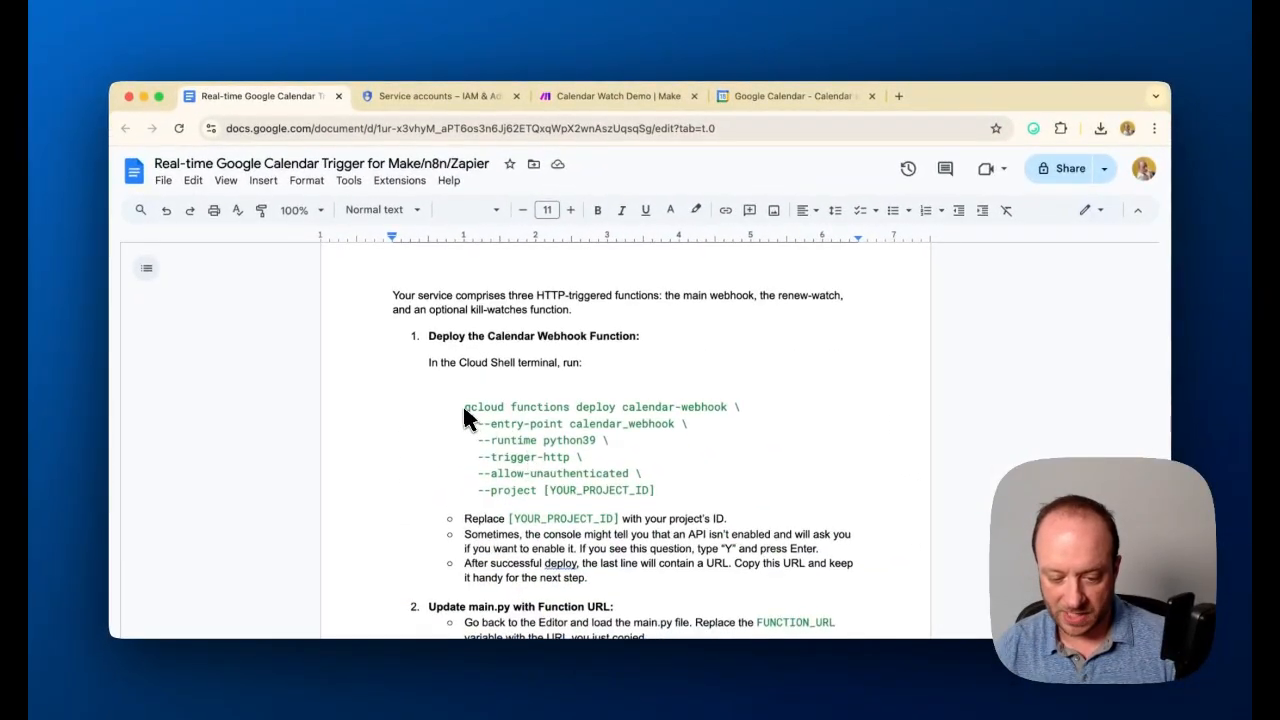
left_click_drag(463, 407, 542, 490)
key("ctrl+c")
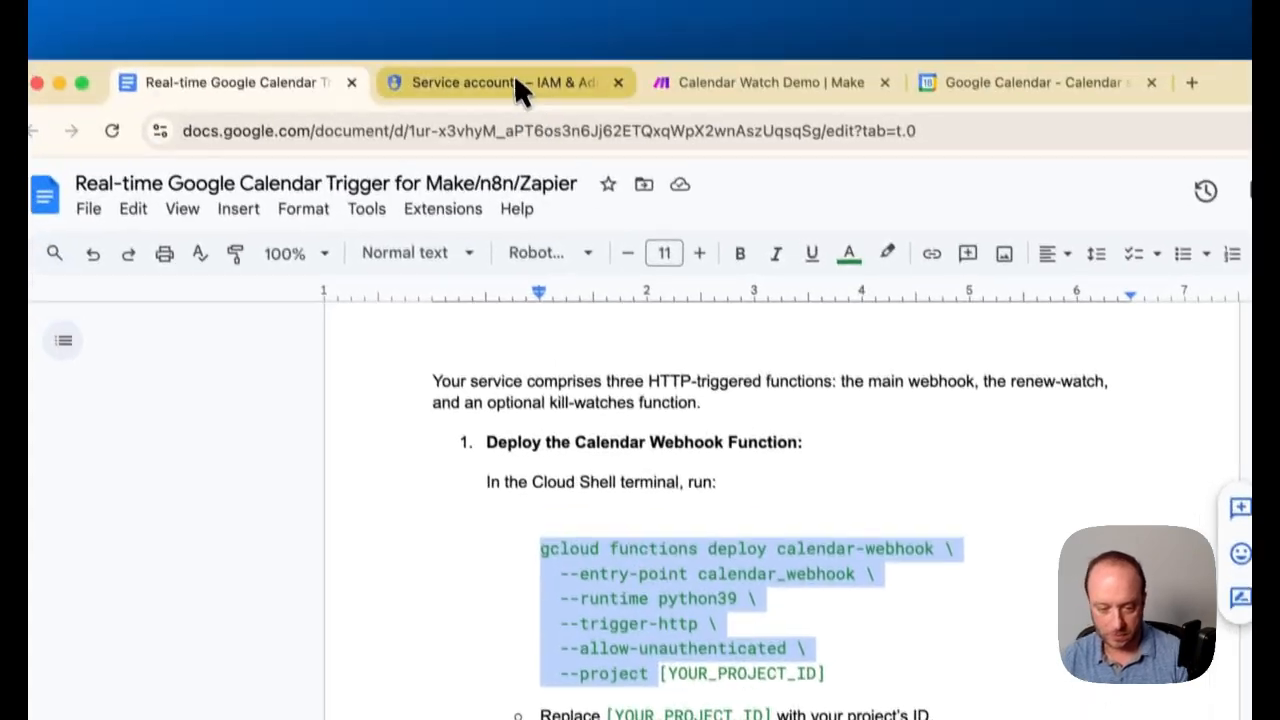
Run the copied deploy command in the Cloud Shell terminal with project calendar-watcher-demo-451320 and authorize Cloud Shell
left_click(523, 86)
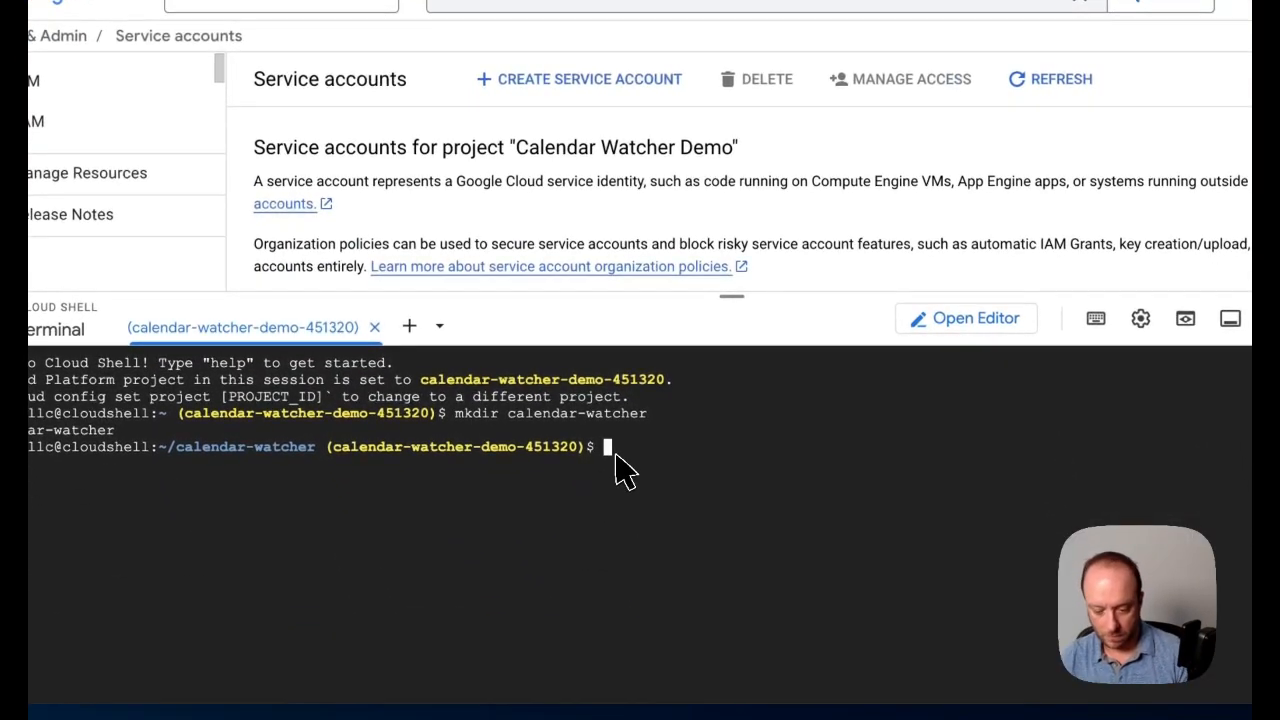
key("ctrl+v")
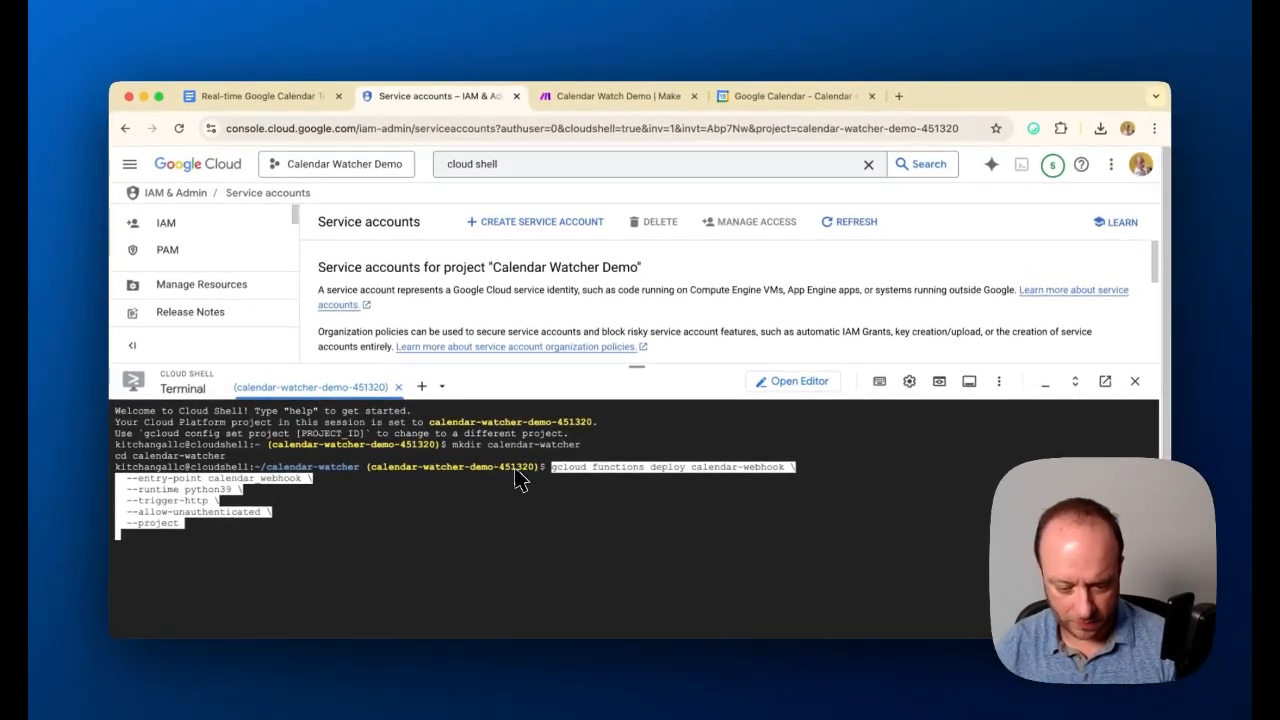
key("BackSpace")
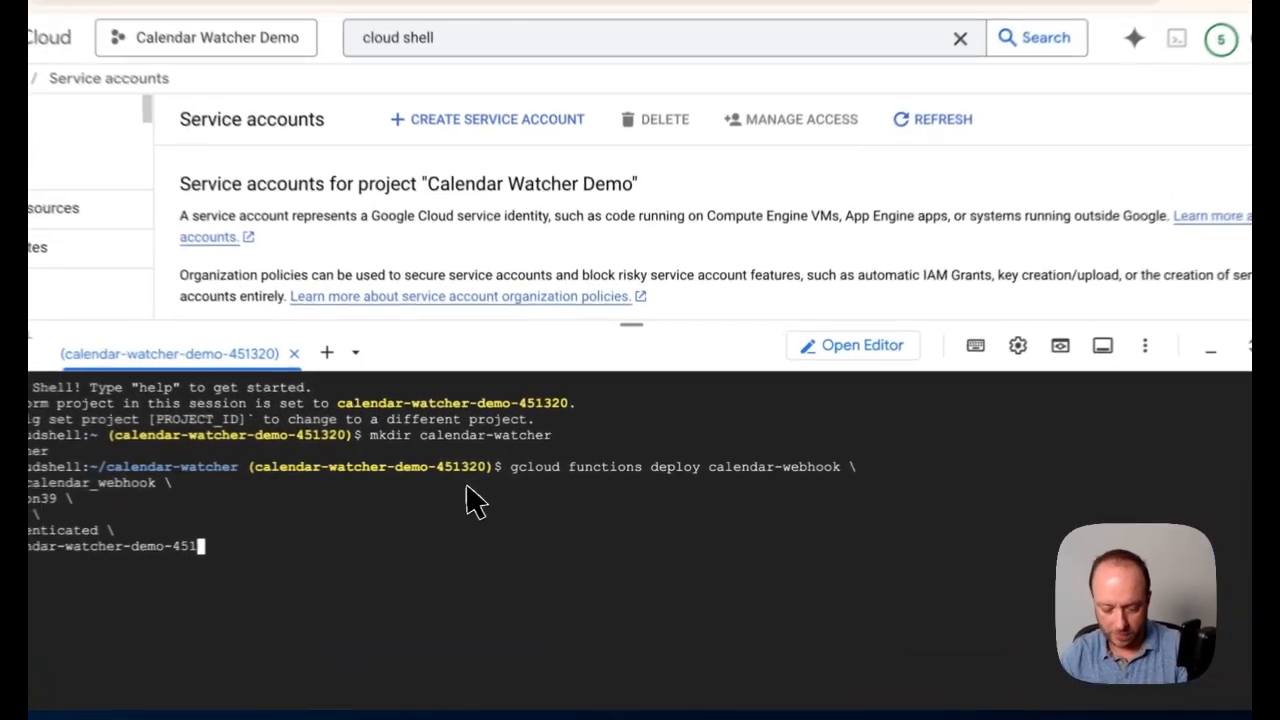
type("320")
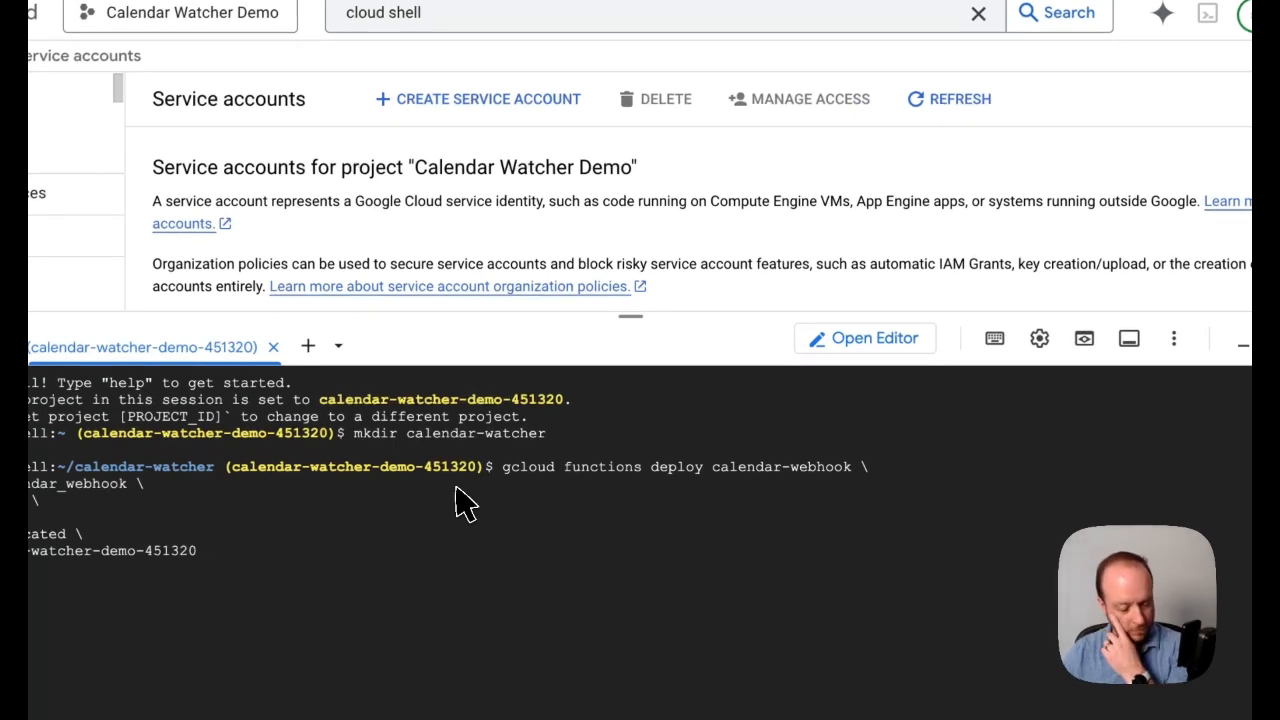
key("Return")
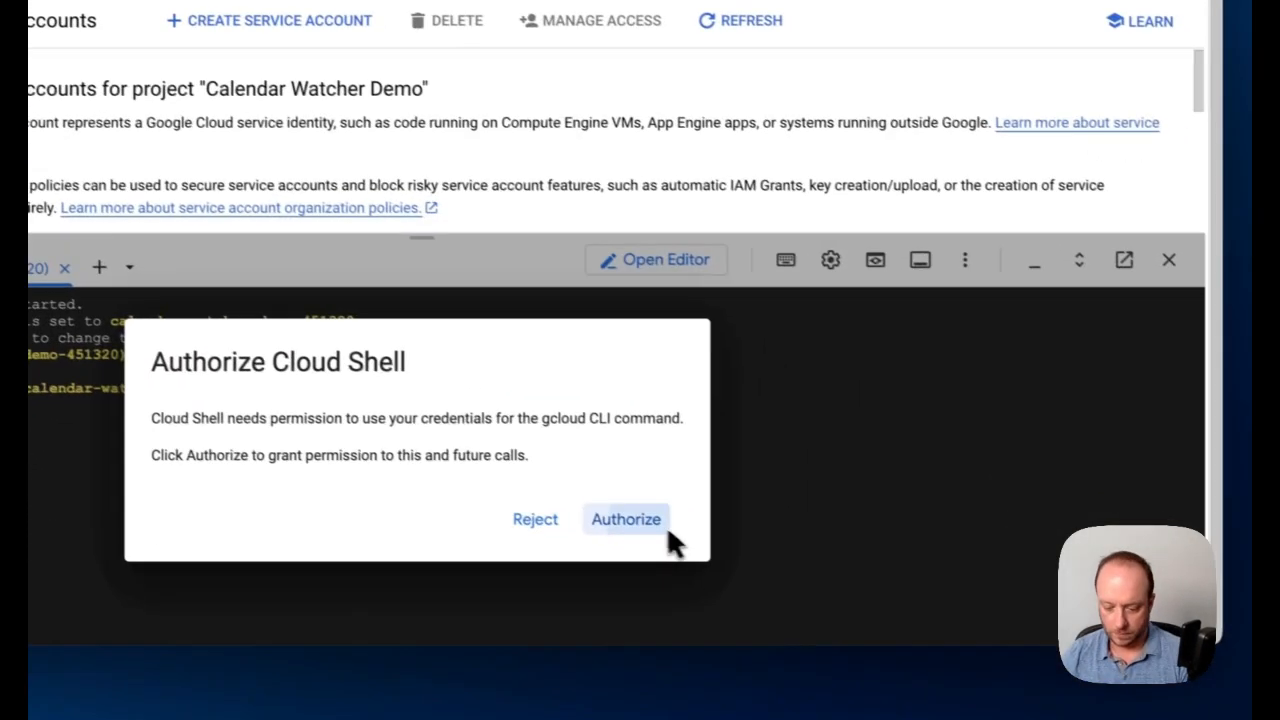
left_click(835, 597)
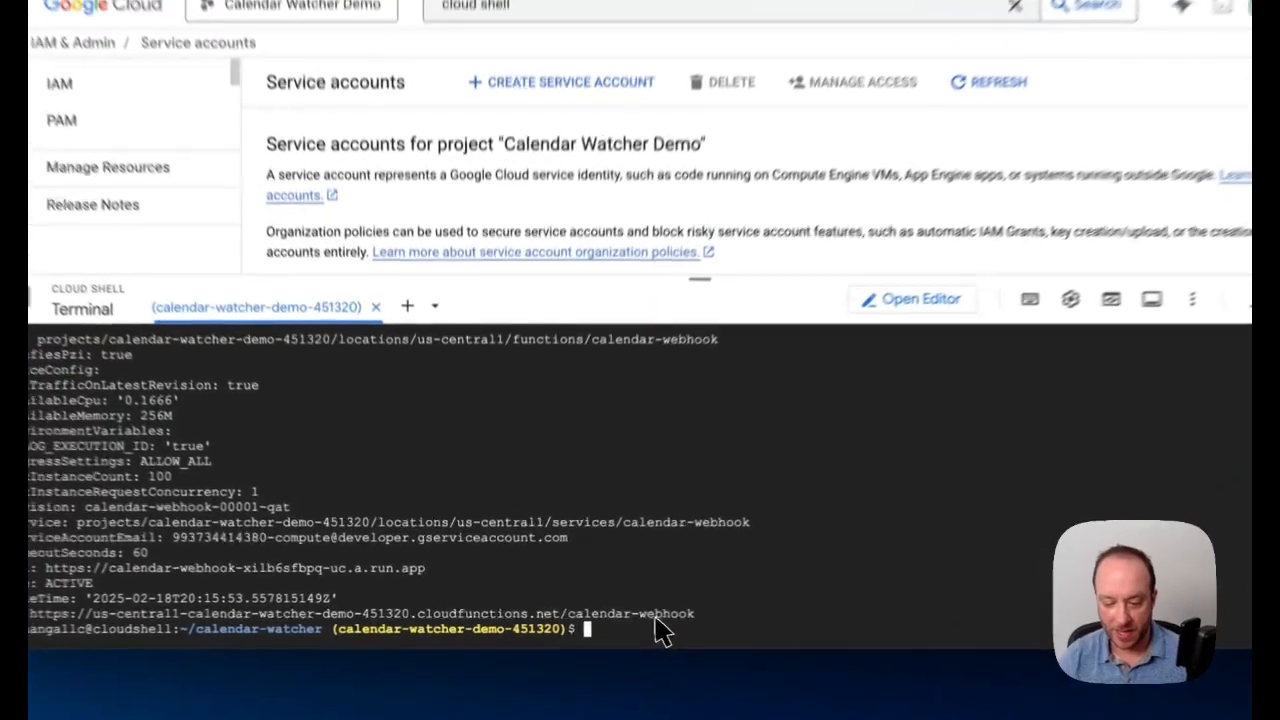
Open and close the deployed function's page, and copy its calendar-webhook URL from the deployment output
left_click(606, 613)
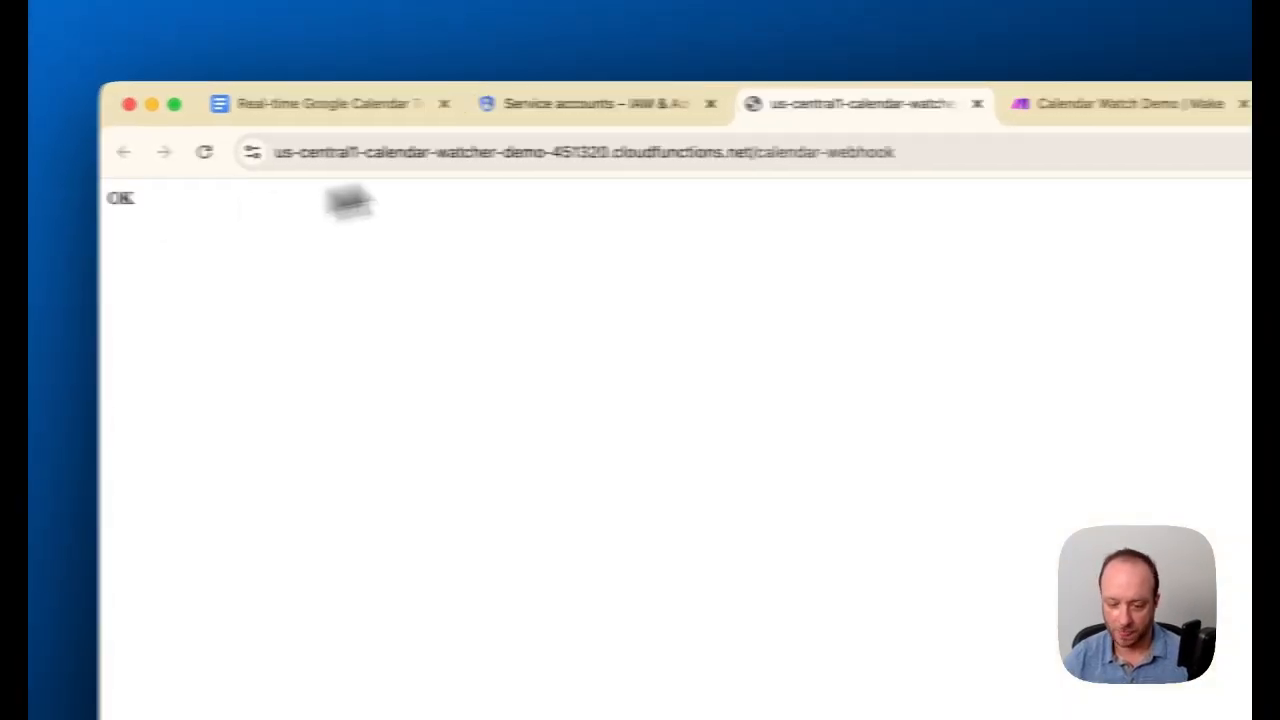
left_click(753, 103)
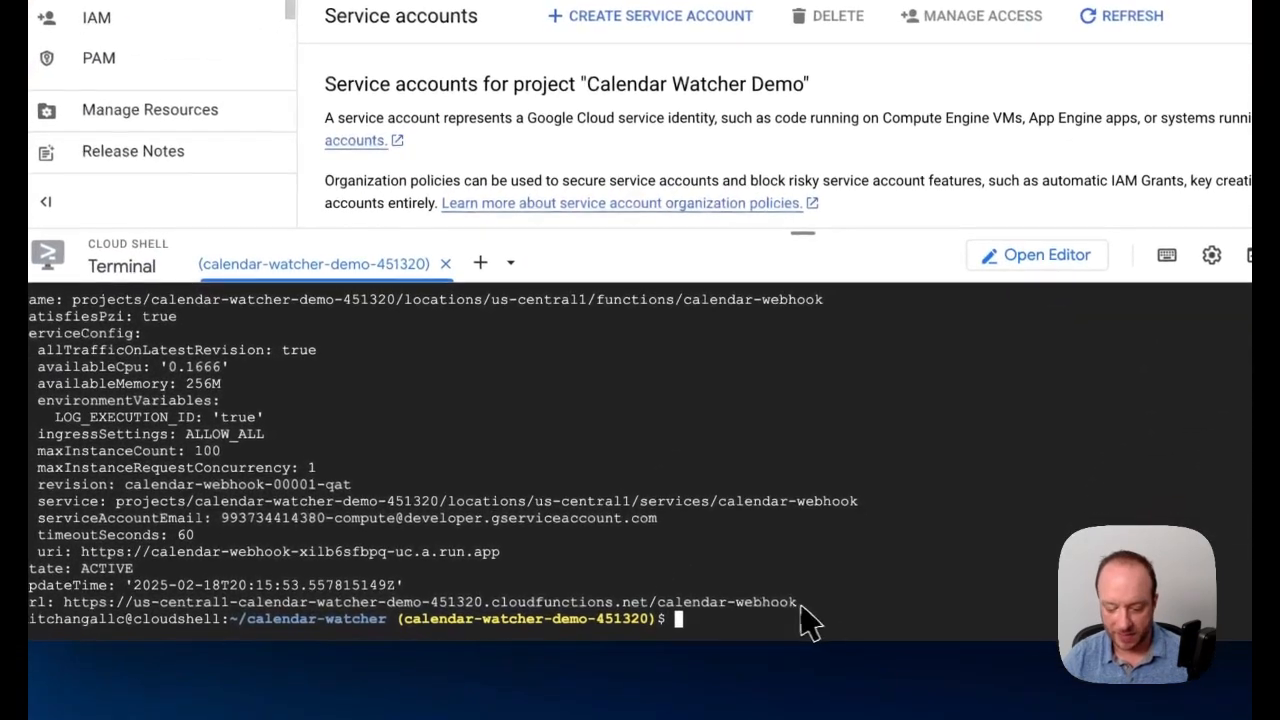
left_click_drag(801, 606, 75, 605)
key("ctrl+c")
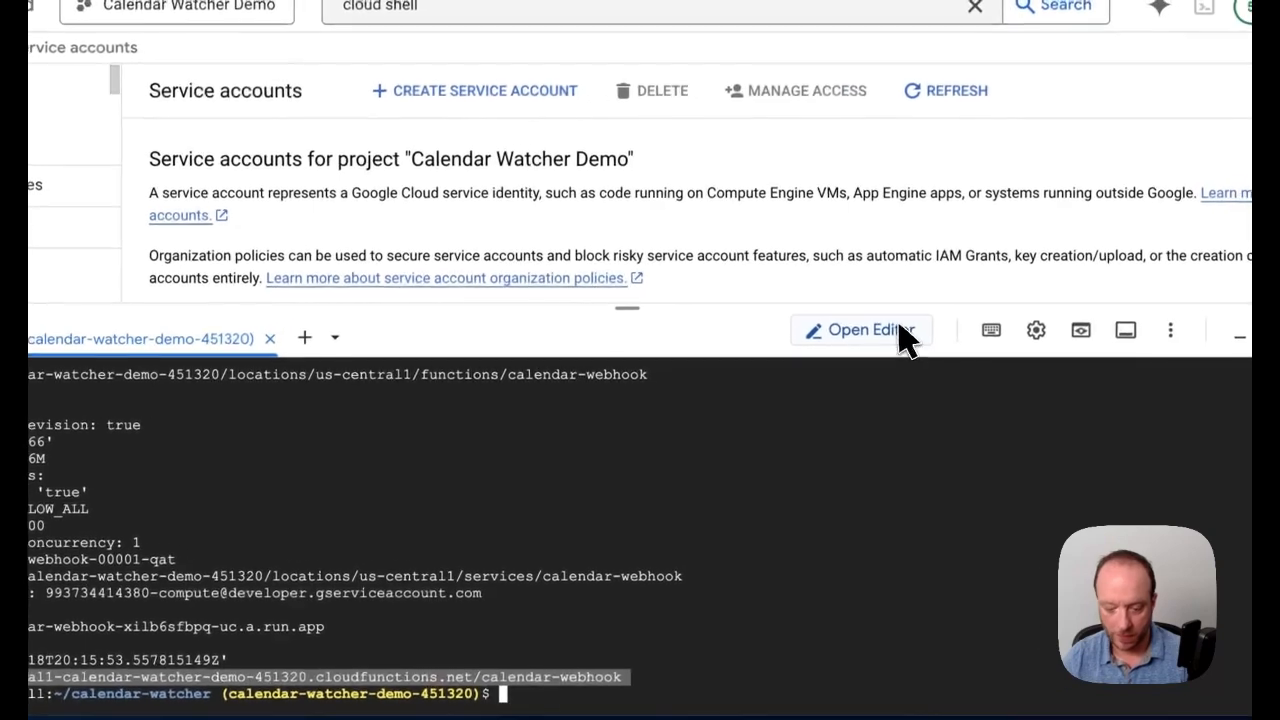
left_click(900, 338)
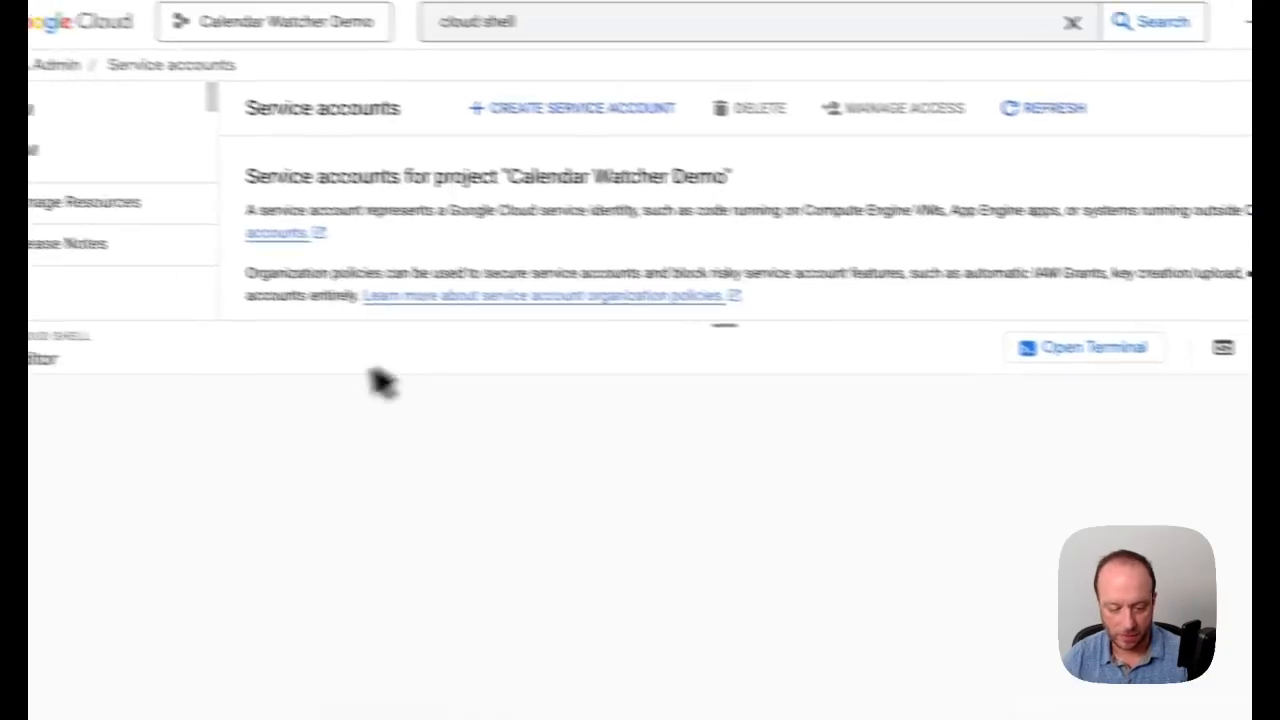
left_click_drag(690, 398, 609, 277)
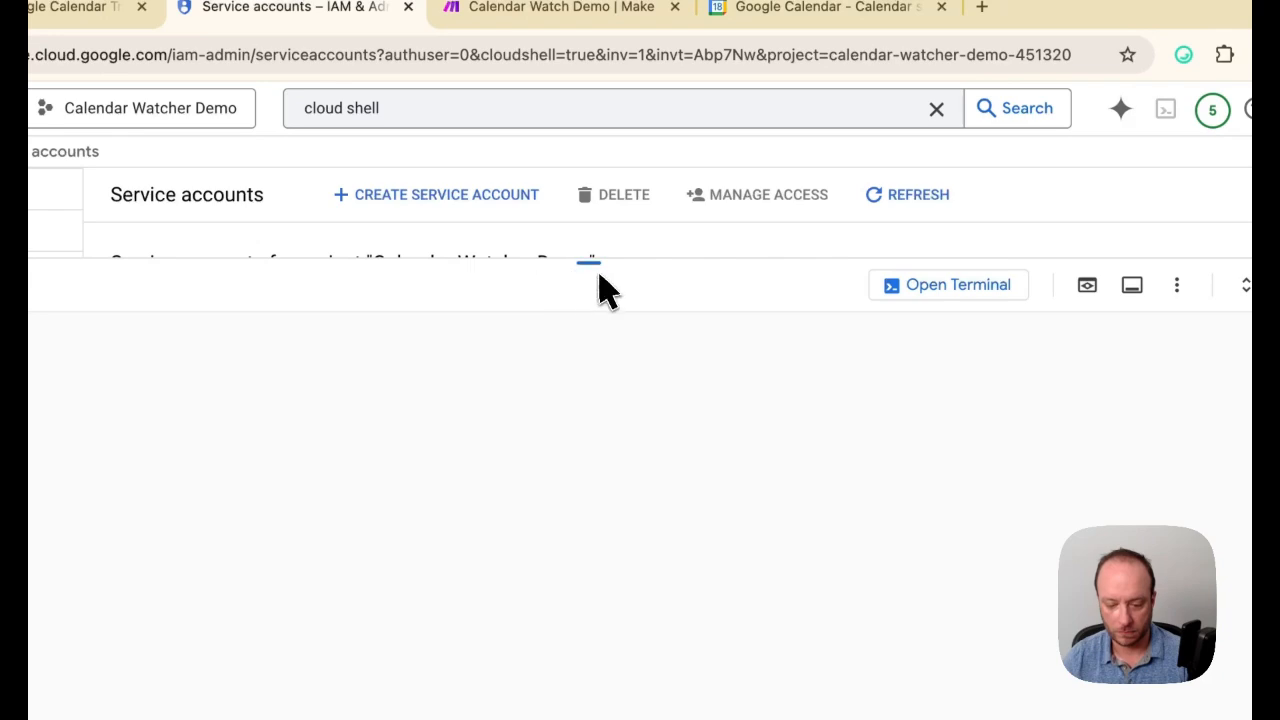
left_click_drag(598, 267, 587, 327)
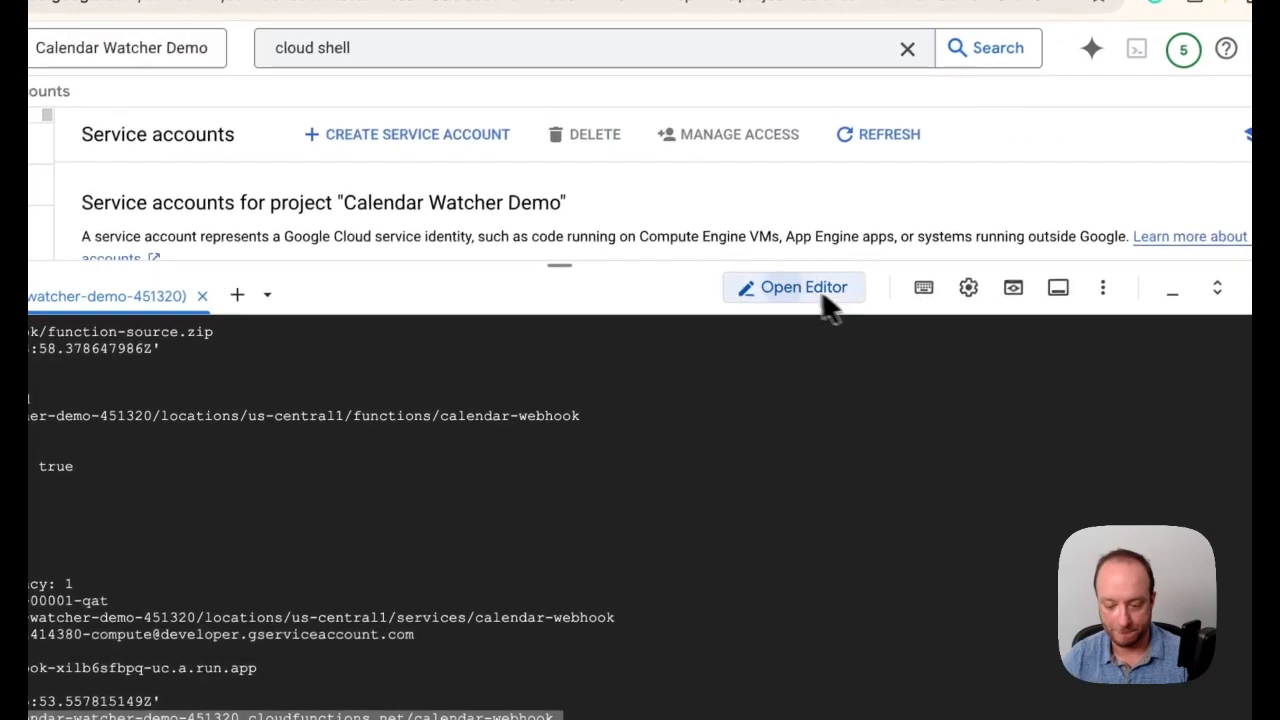
left_click(905, 345)
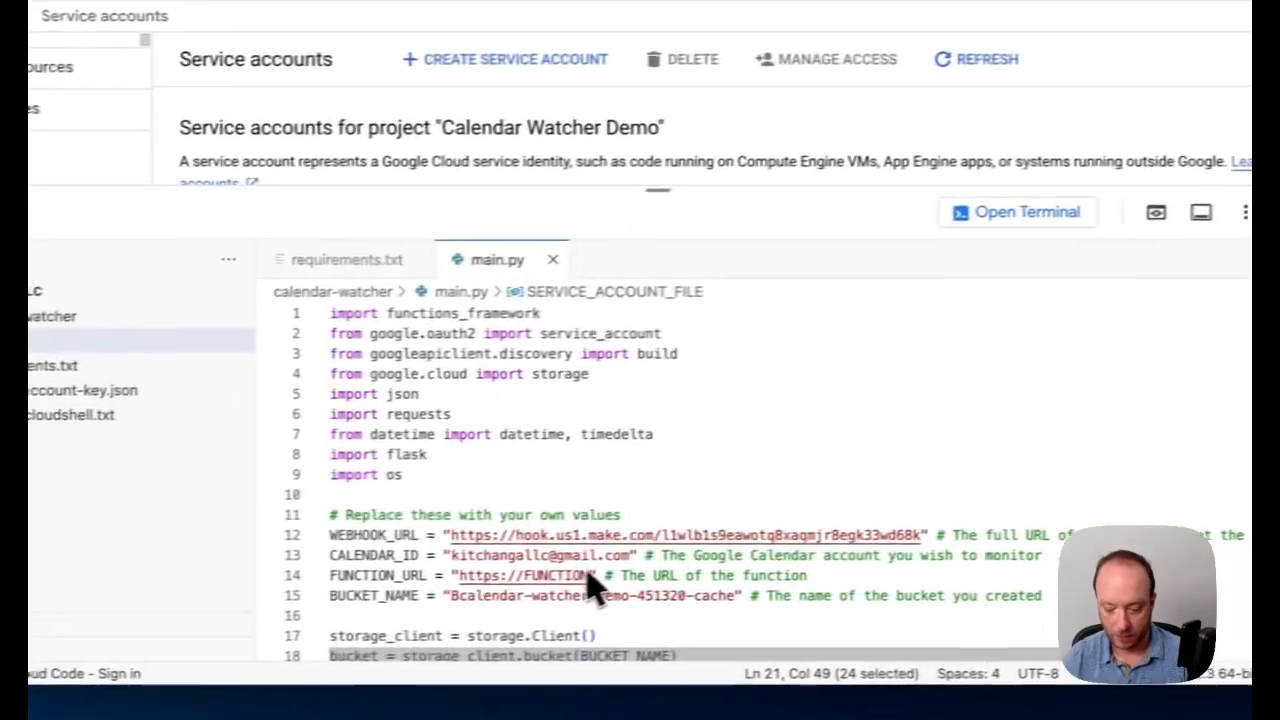
left_click_drag(742, 580, 648, 590)
left_click_drag(460, 590, 429, 600)
key("ctrl+v")
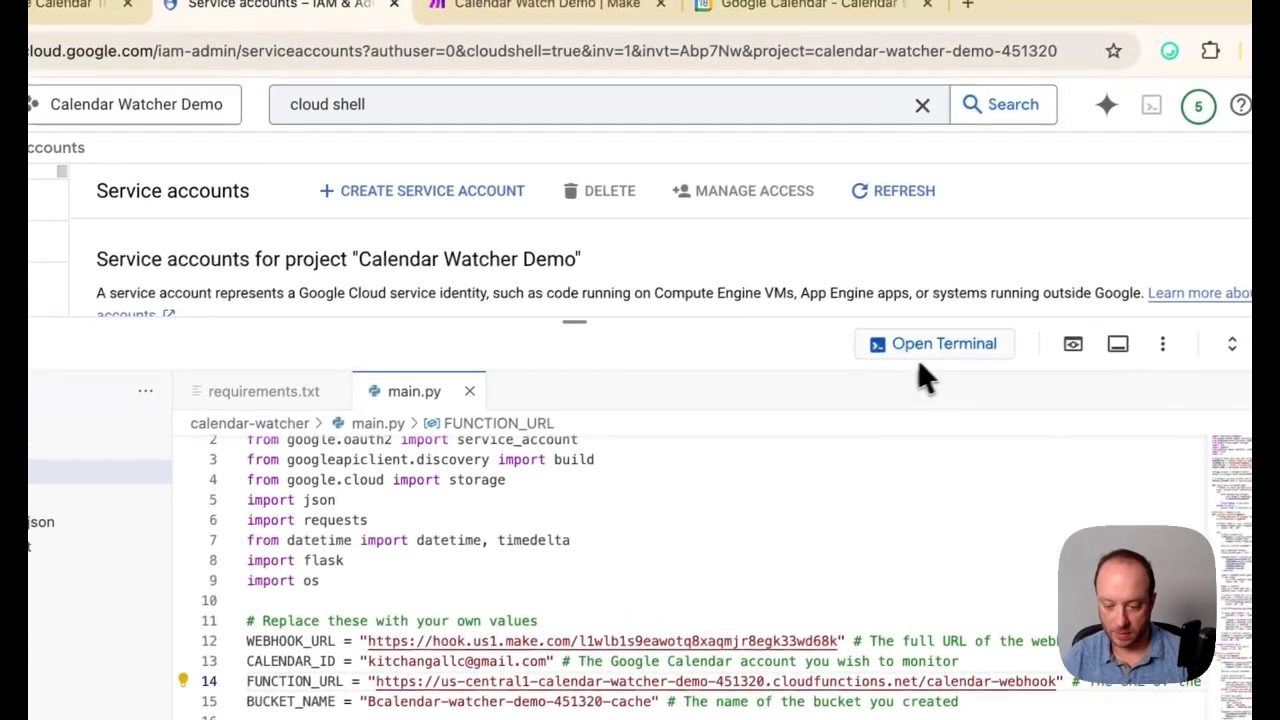
left_click(968, 222)
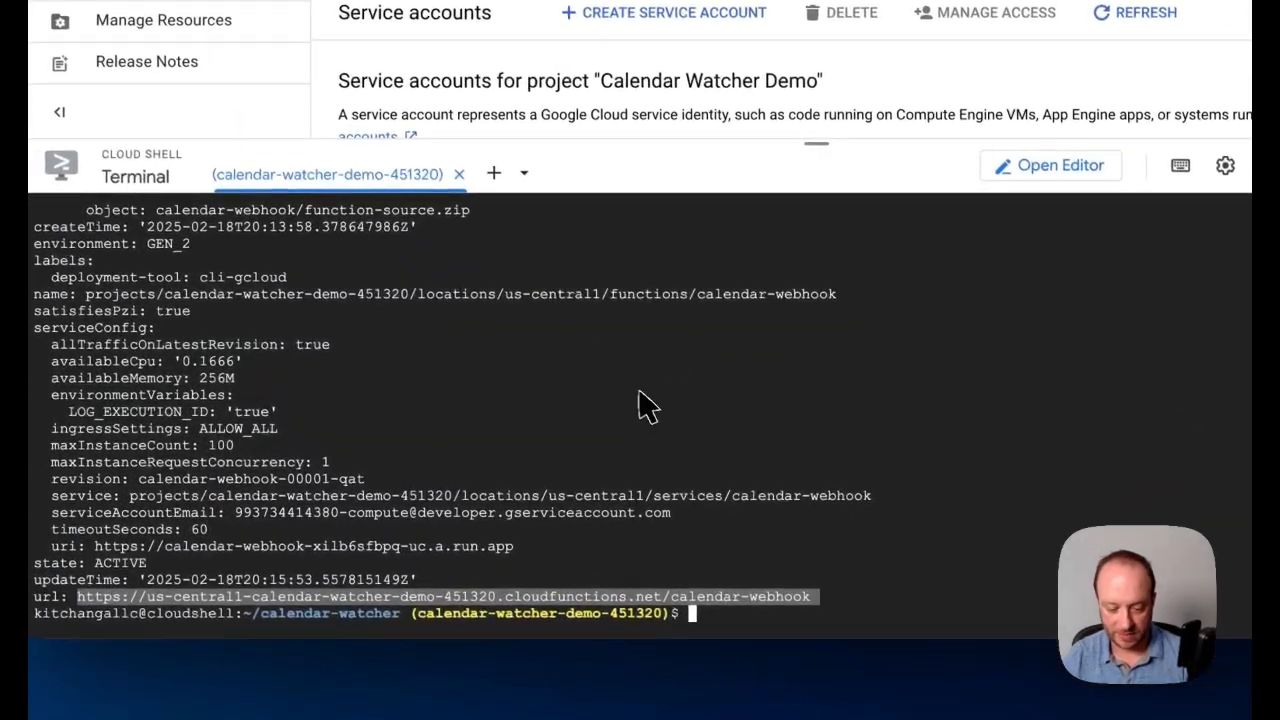
Copy the earlier calendar-webhook deploy command for project calendar-watcher-demo-451320 from the terminal history and run it again to redeploy the function
scroll(615, 375, "up", 7)
scroll(605, 366, "up", 6)
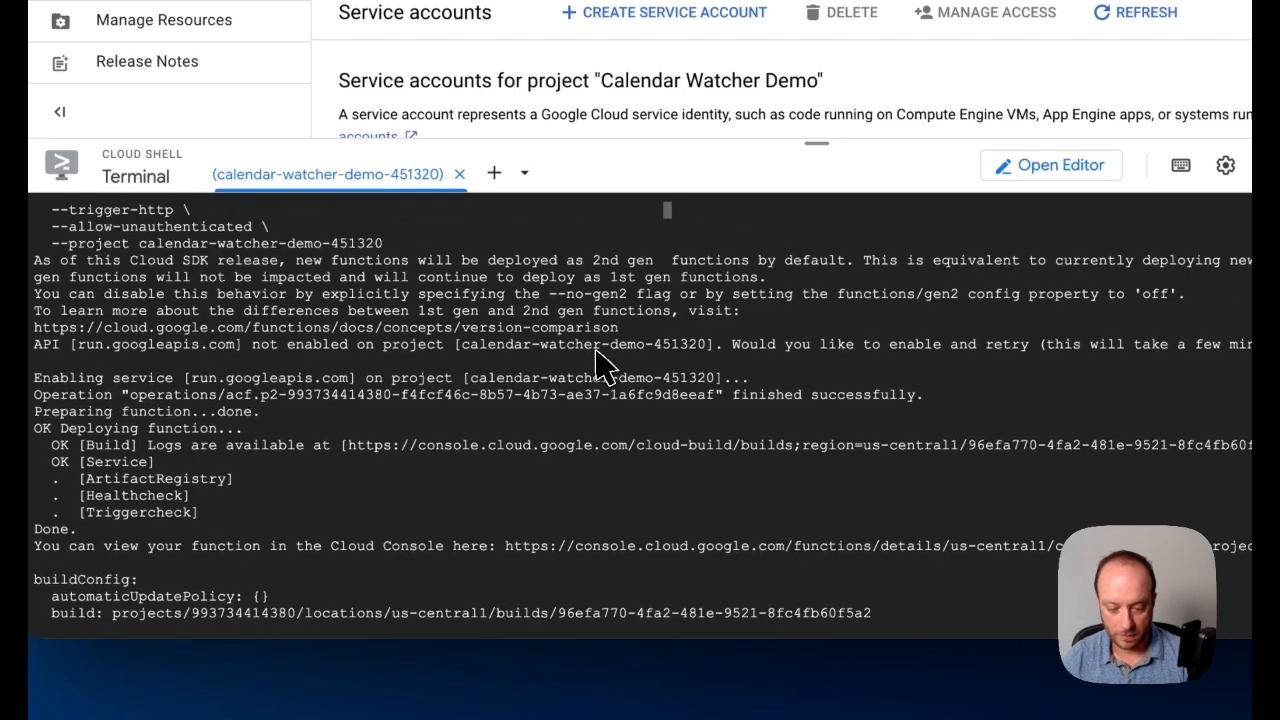
scroll(600, 366, "up", 2)
left_click_drag(689, 261, 392, 354)
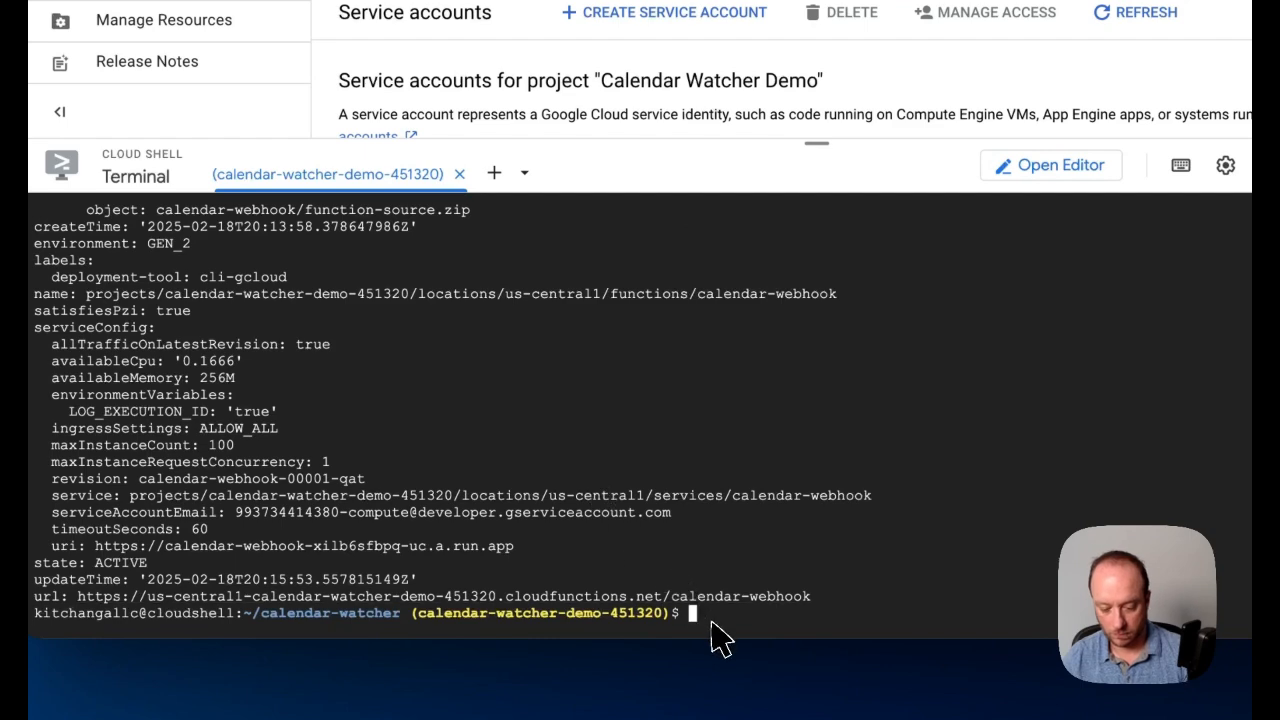
key("ctrl+v")
key("Return")
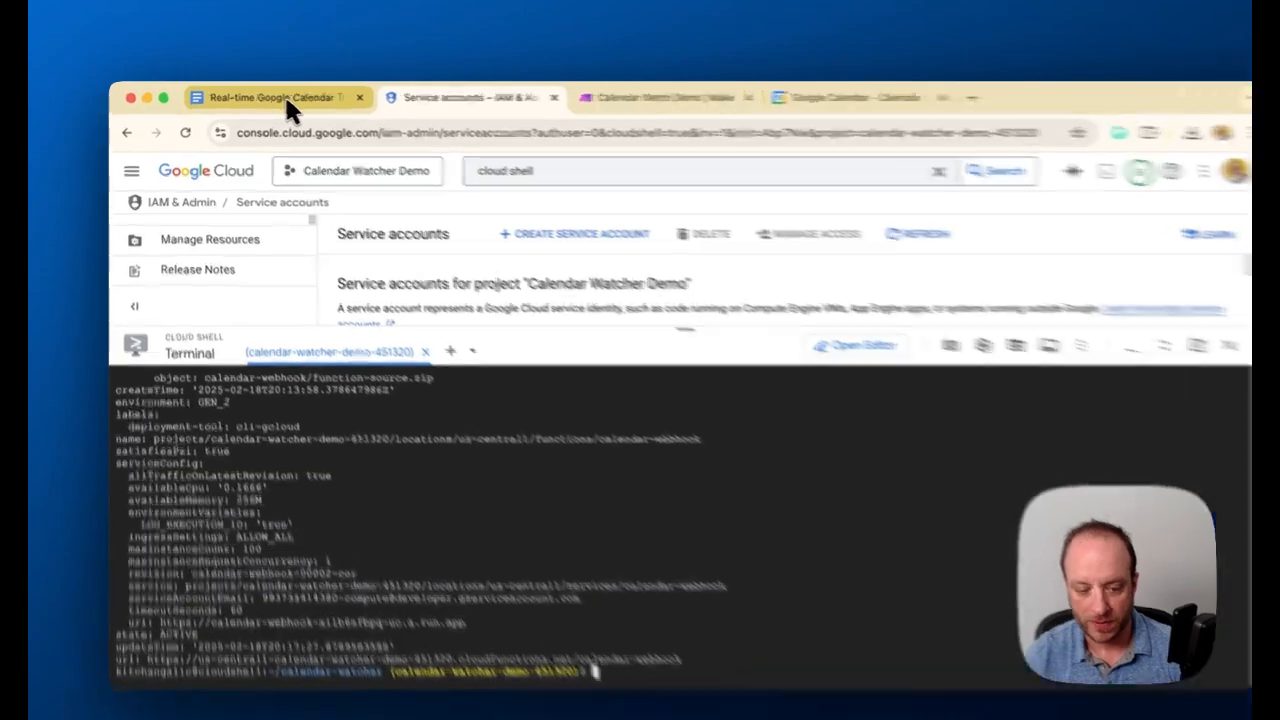
Copy the gcloud functions deploy renew-watch command from the Google Docs guide and run it in Cloud Shell for project calendar-watcher-demo-451320
left_click(272, 96)
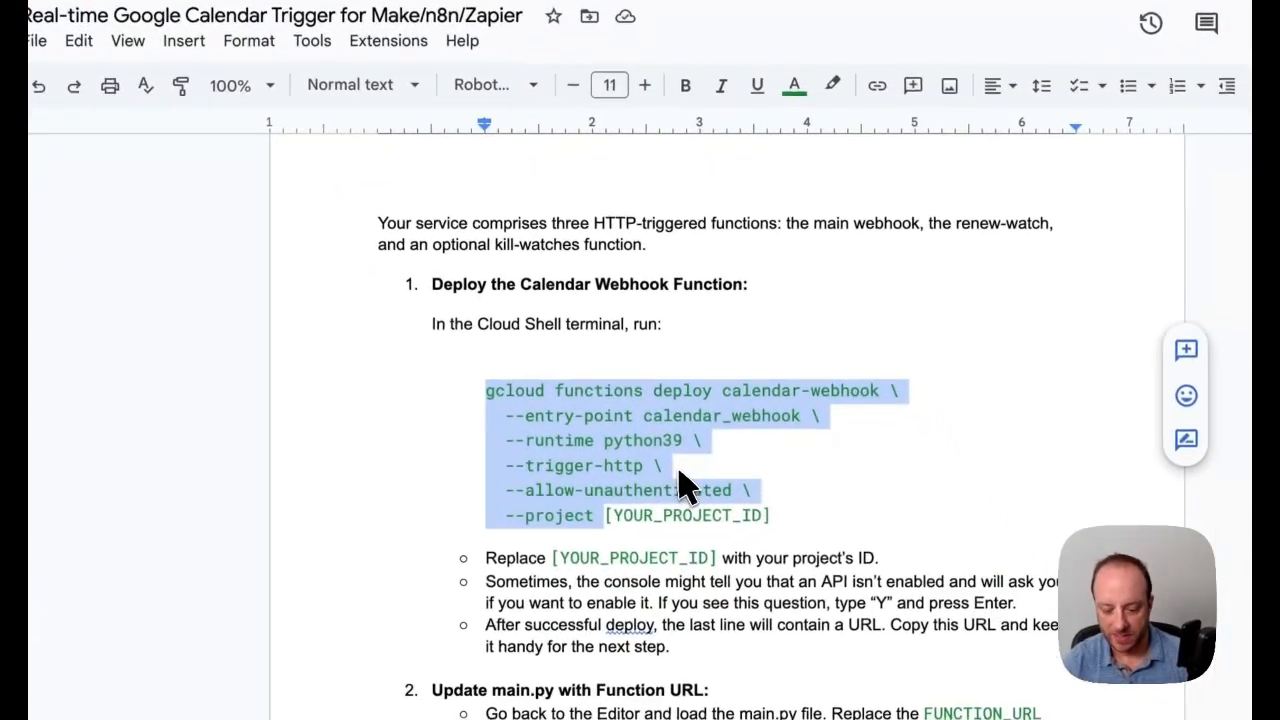
scroll(680, 485, "down", 5)
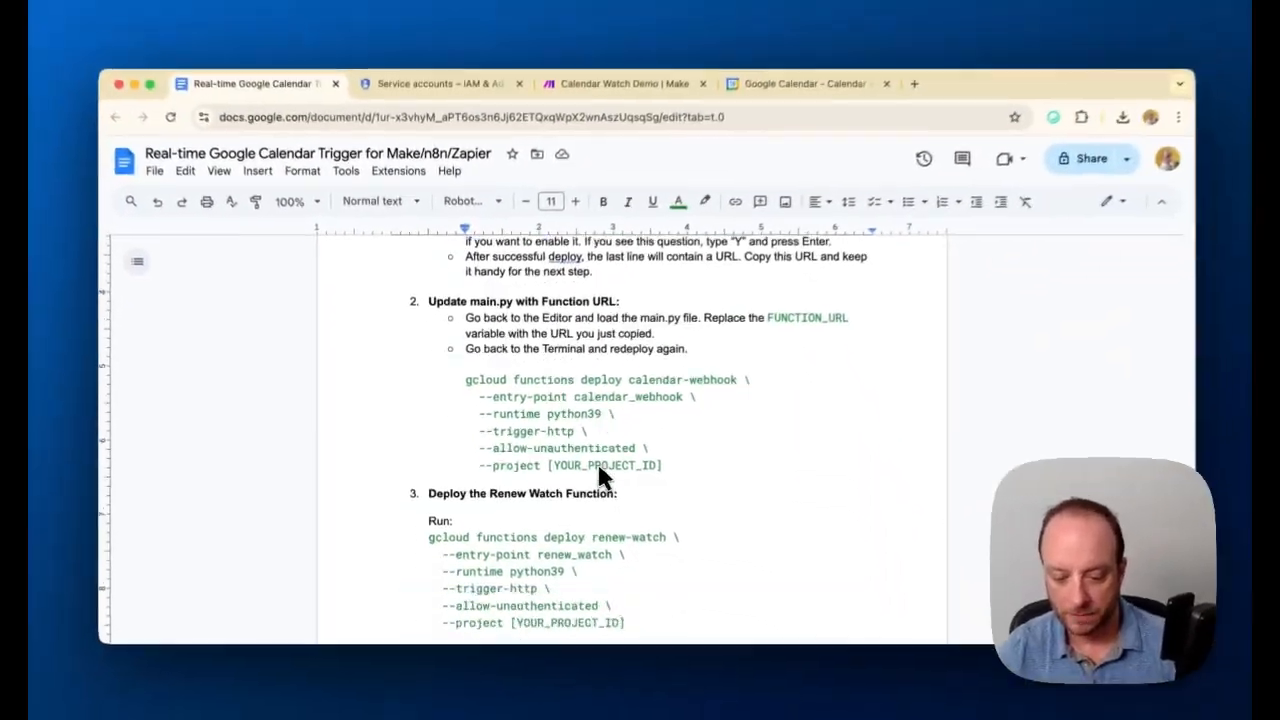
scroll(598, 466, "down", 1)
scroll(595, 463, "up", 1)
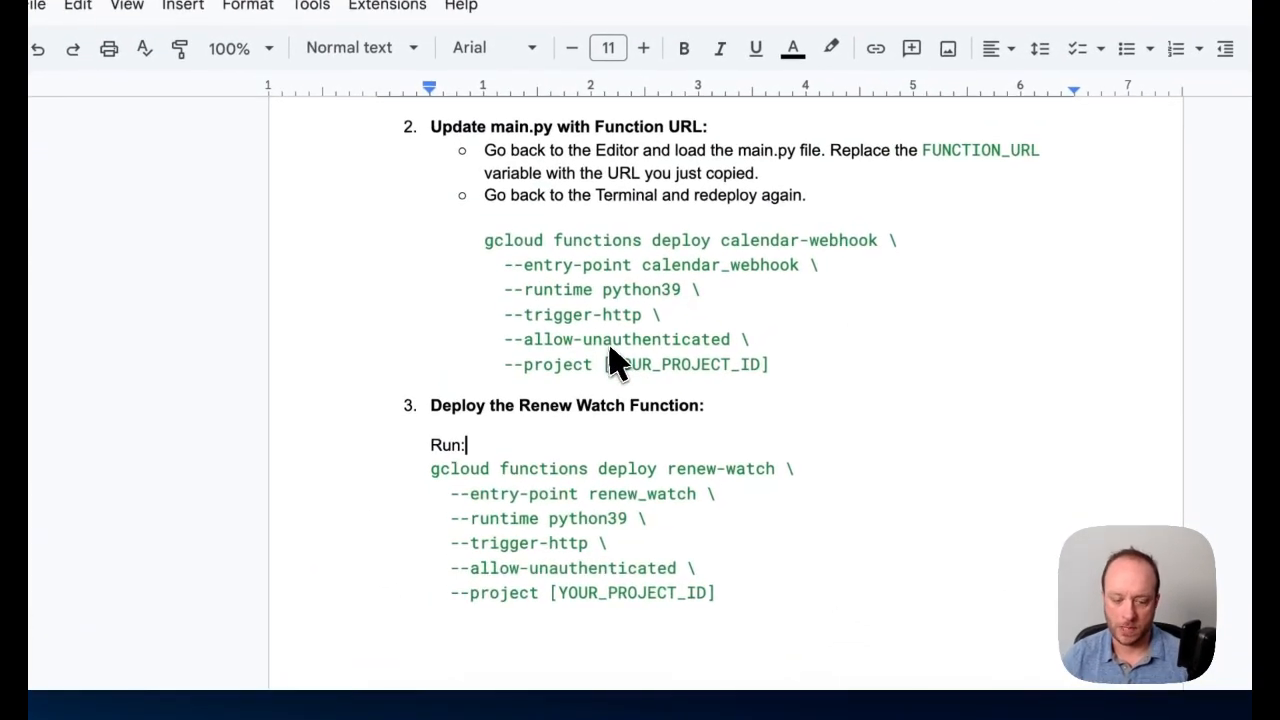
left_click_drag(432, 470, 548, 598)
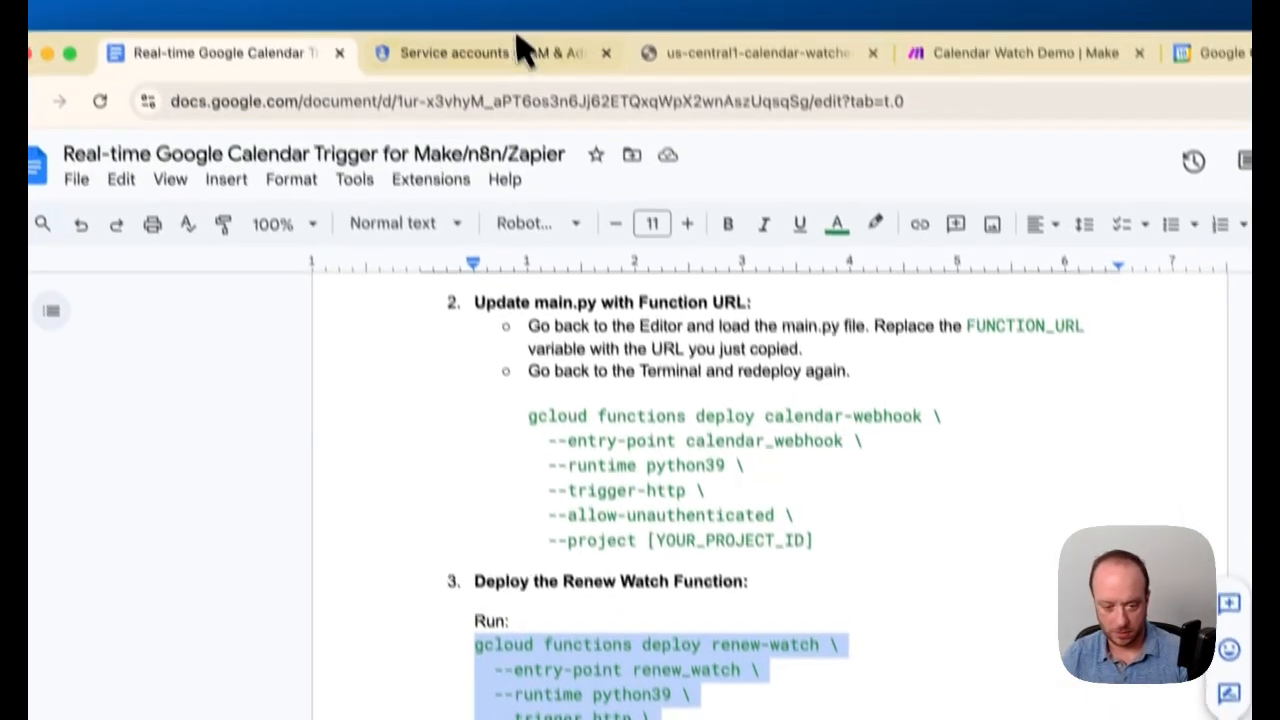
left_click(523, 49)
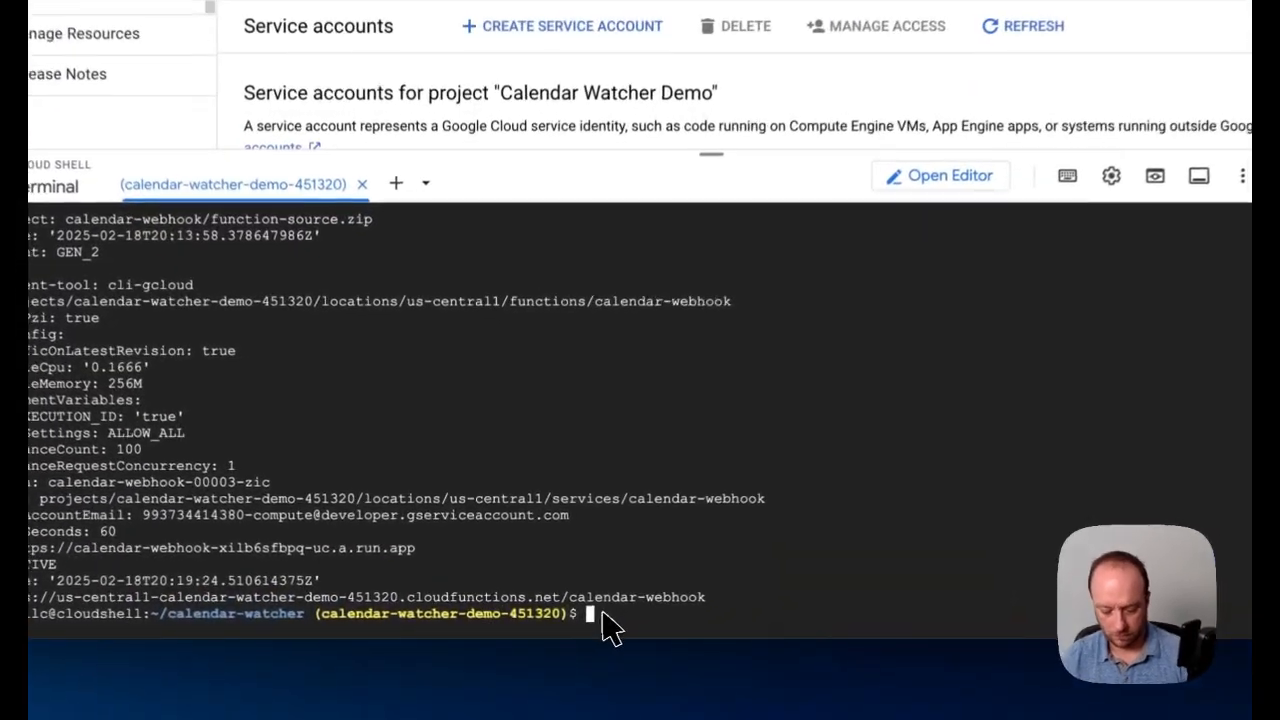
key("ctrl+v")
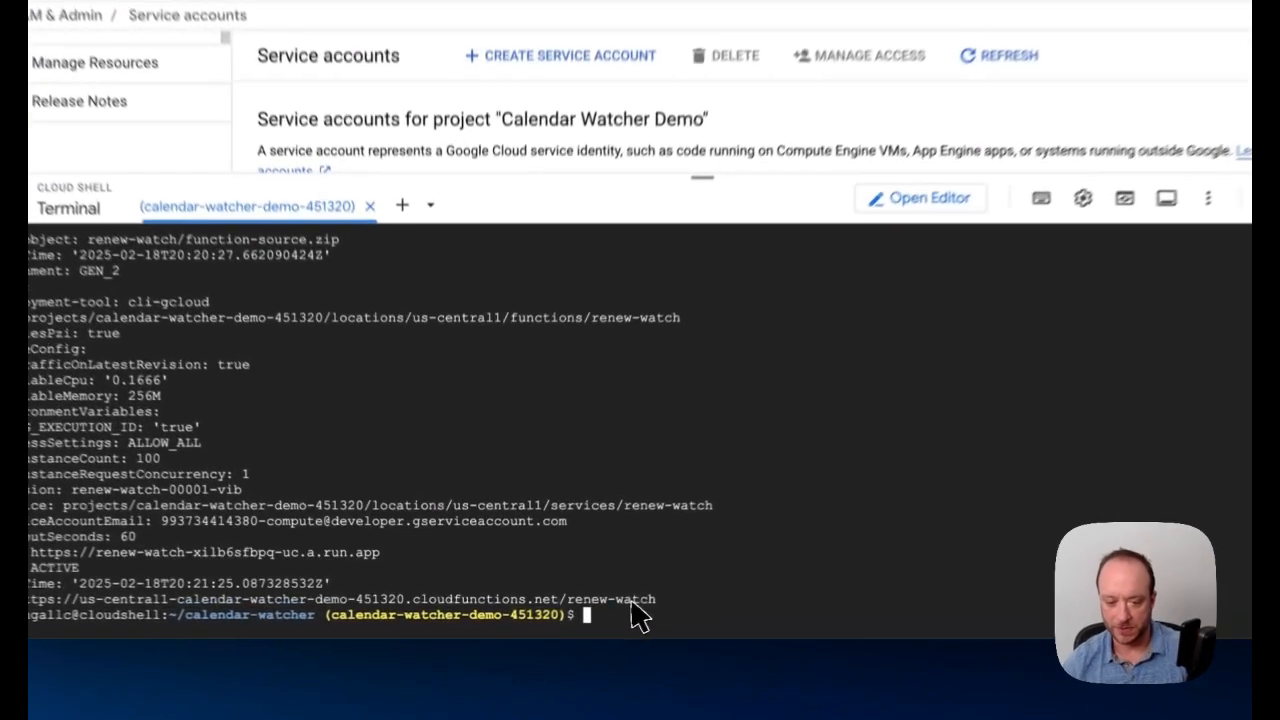
Open the deployed renew-watch function's URL and examine the bucket name in its response
left_click(585, 610)
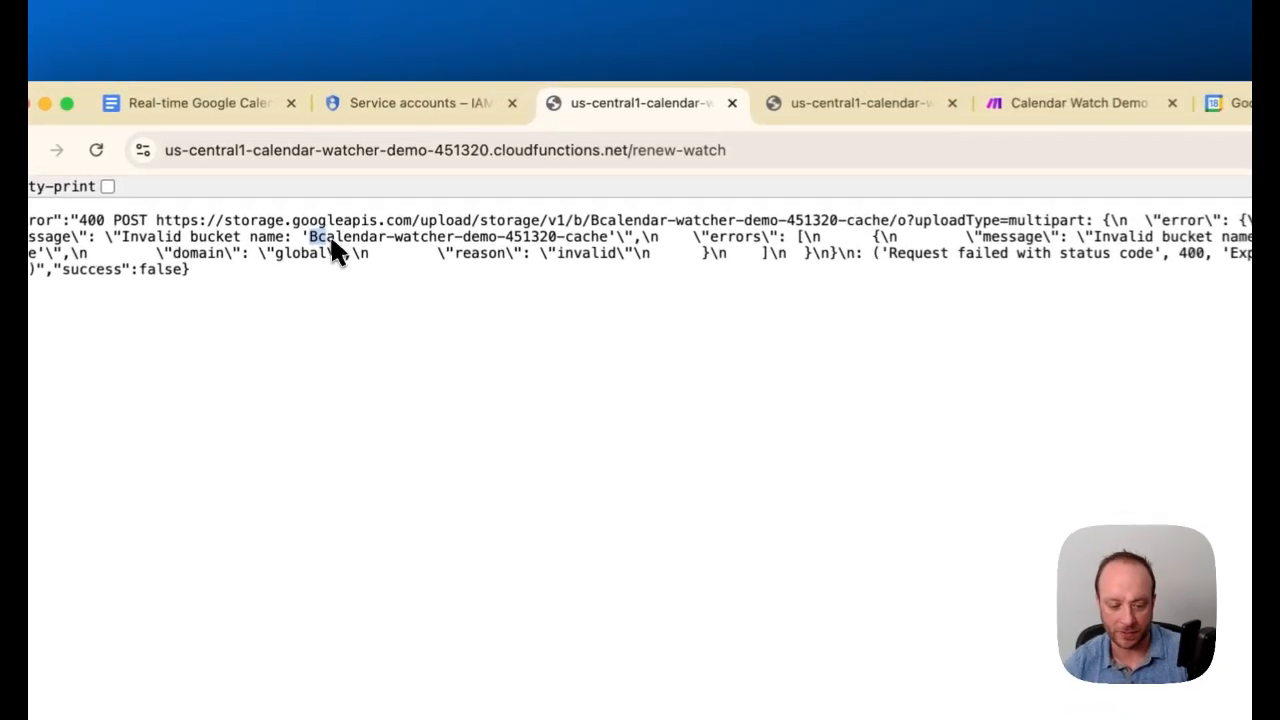
left_click_drag(325, 189, 451, 194)
left_click_drag(478, 250, 605, 246)
left_click(594, 301)
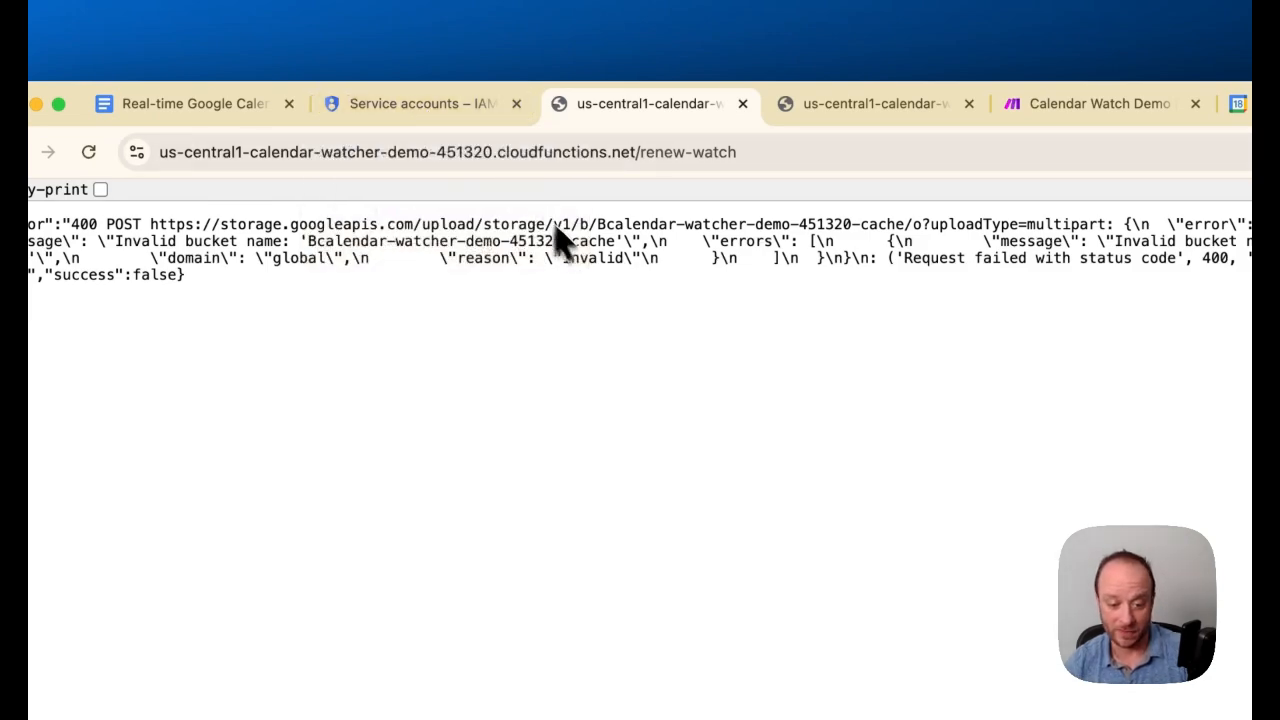
Remove the stray leading B from BUCKET_NAME in main.py in the Cloud Shell Editor, making it calendar-watcher-demo-451320-cache
left_click(440, 104)
left_click_drag(729, 377, 680, 535)
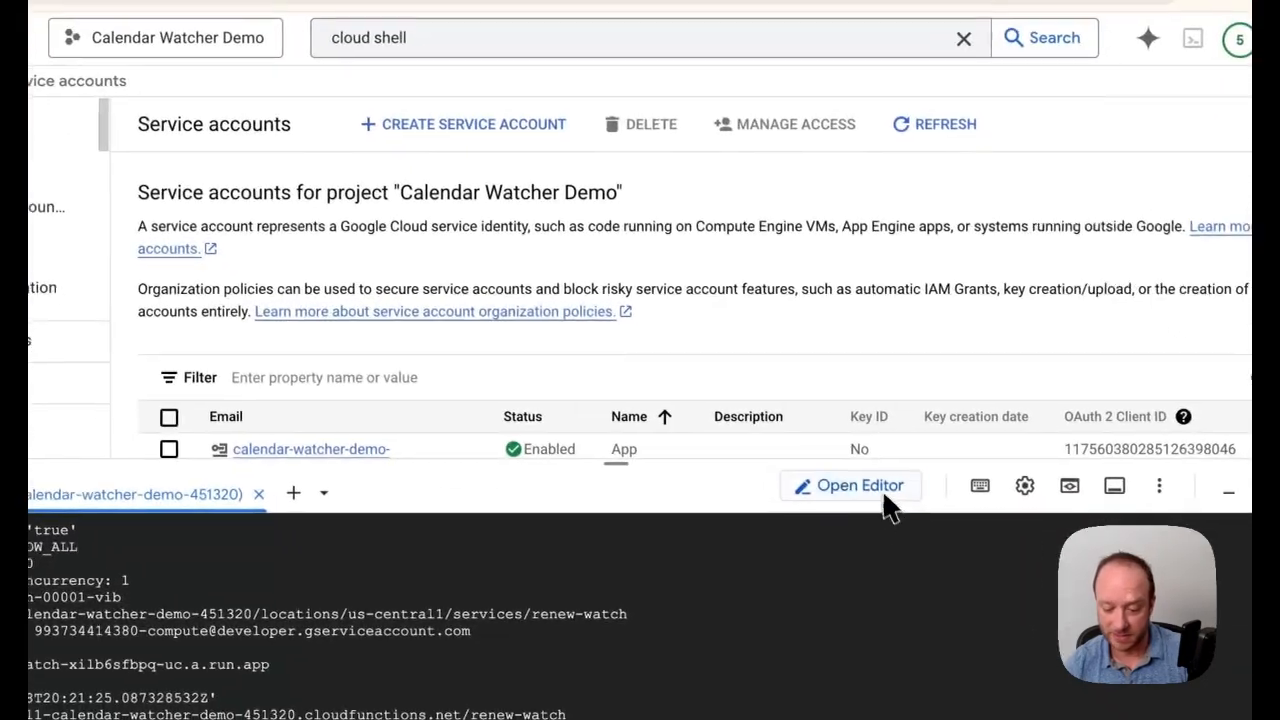
left_click(909, 535)
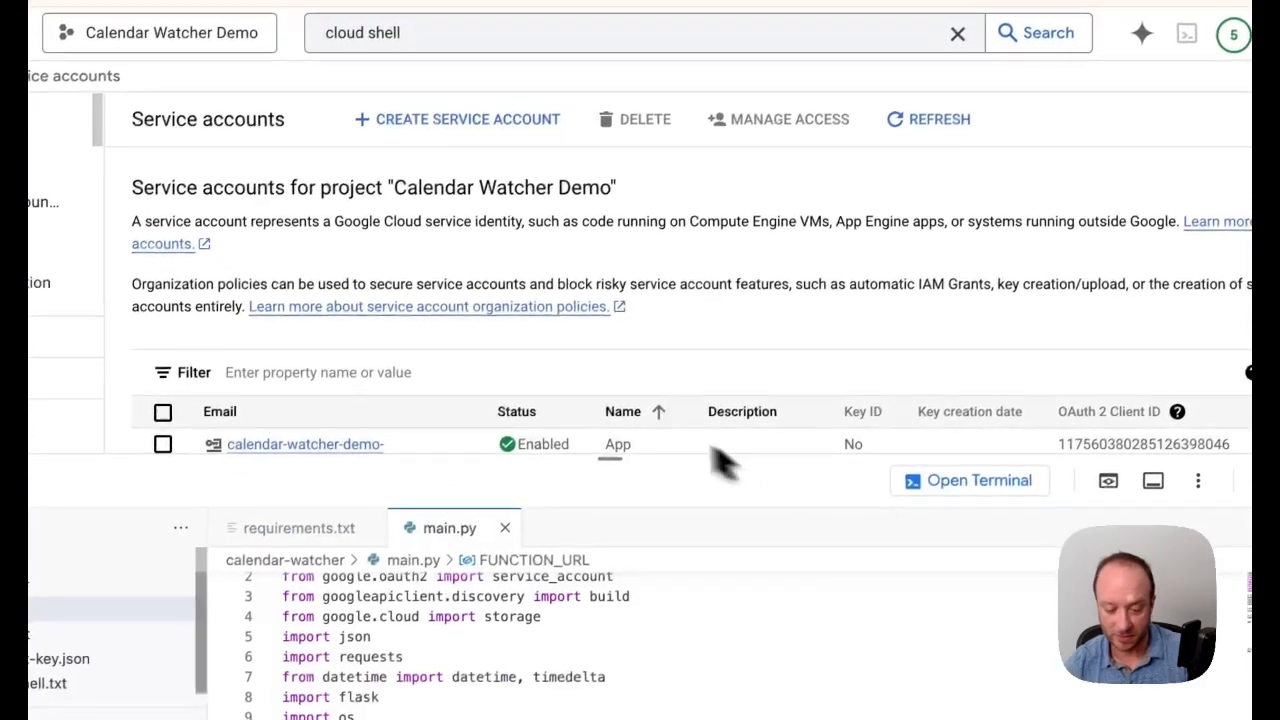
left_click_drag(620, 497, 586, 200)
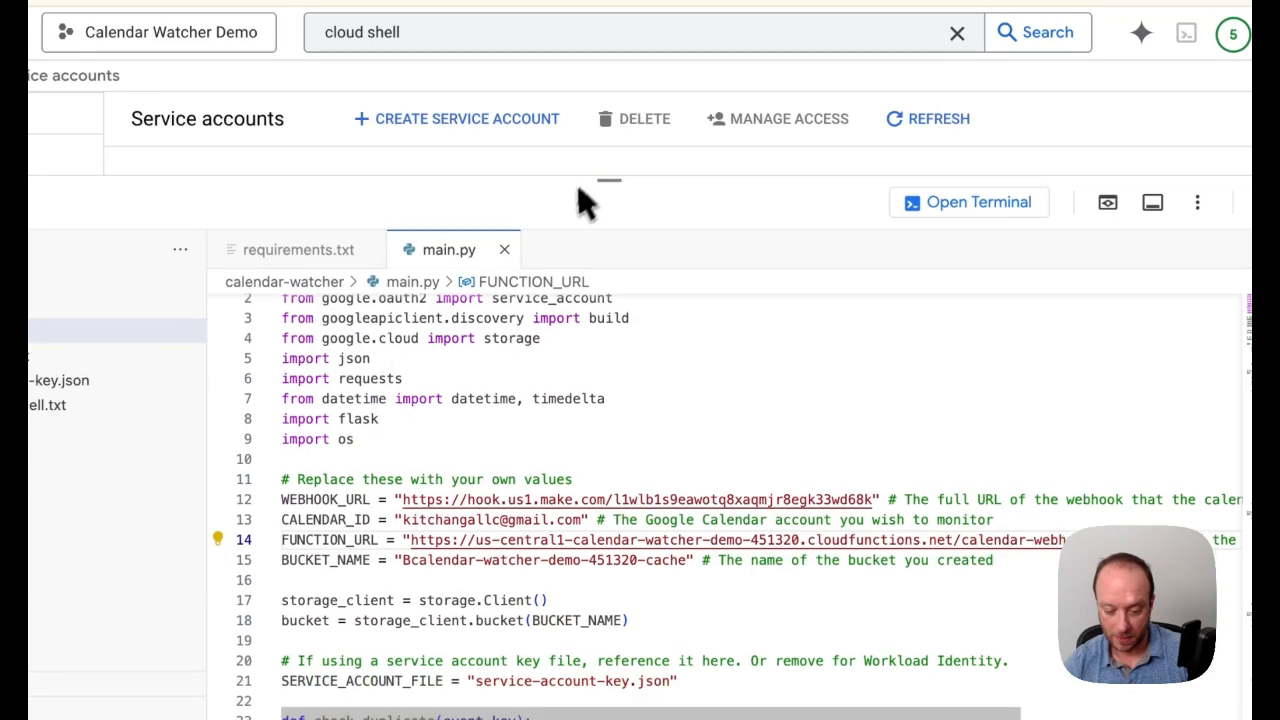
left_click(416, 565)
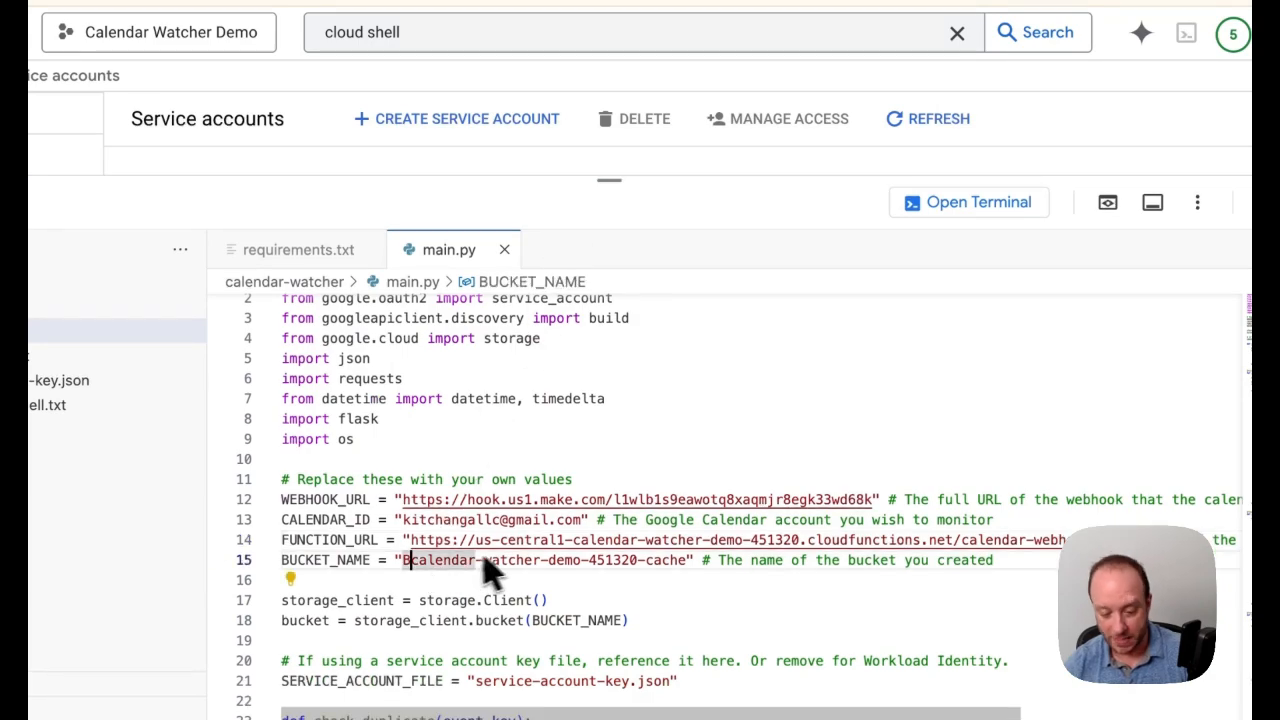
key("BackSpace")
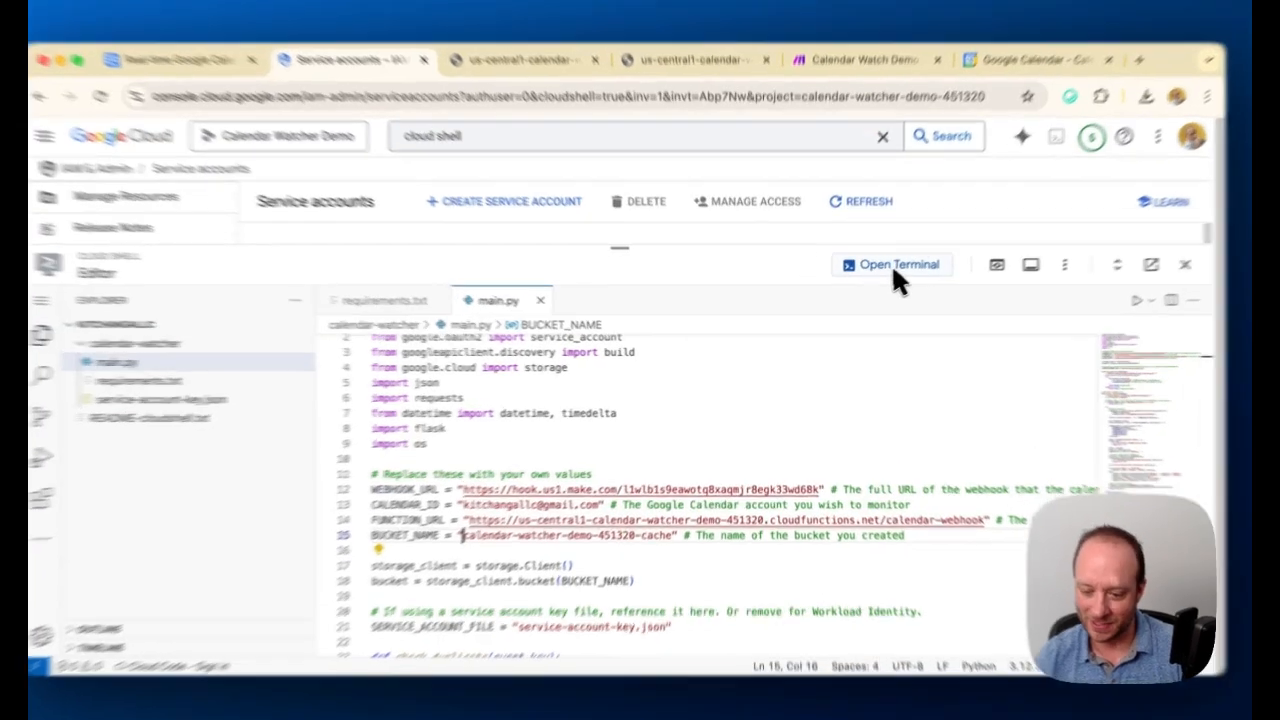
Copy the calendar-webhook deploy command from the guide's Update main.py section and redeploy the function from the Cloud Shell terminal
left_click(878, 277)
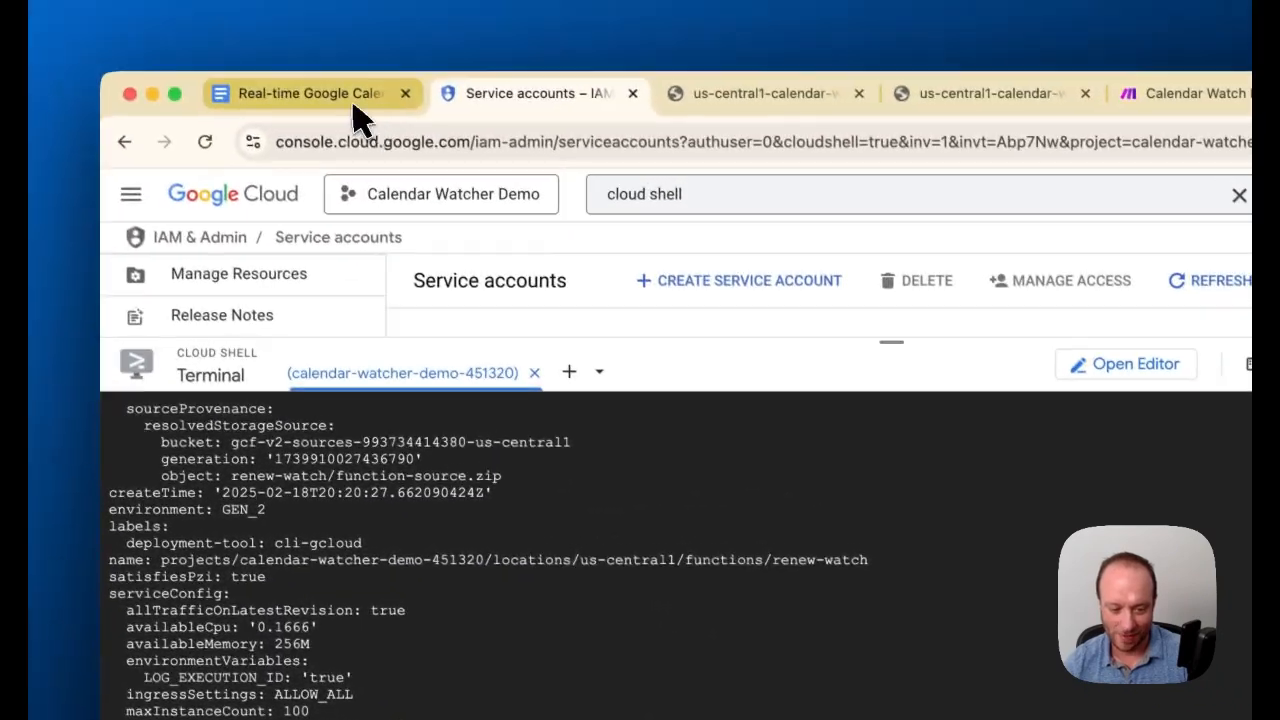
left_click(250, 15)
left_click_drag(516, 395, 635, 516)
key("ctrl+c")
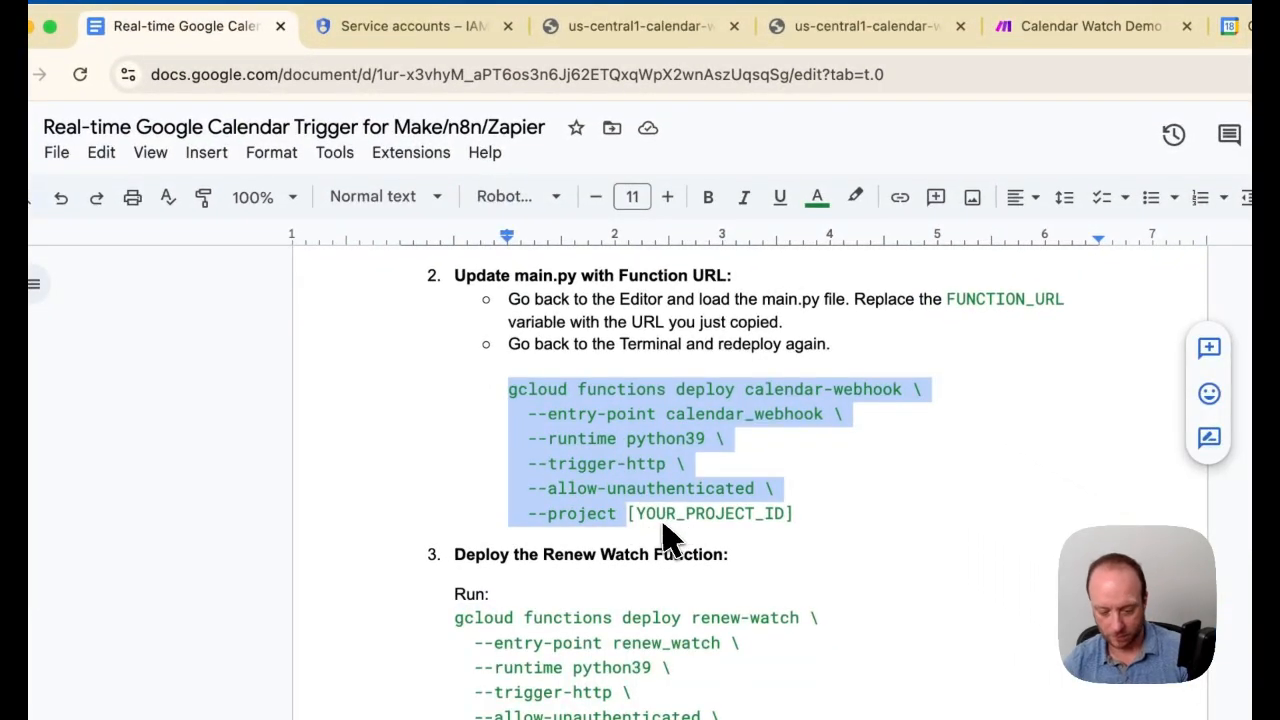
left_click(432, 30)
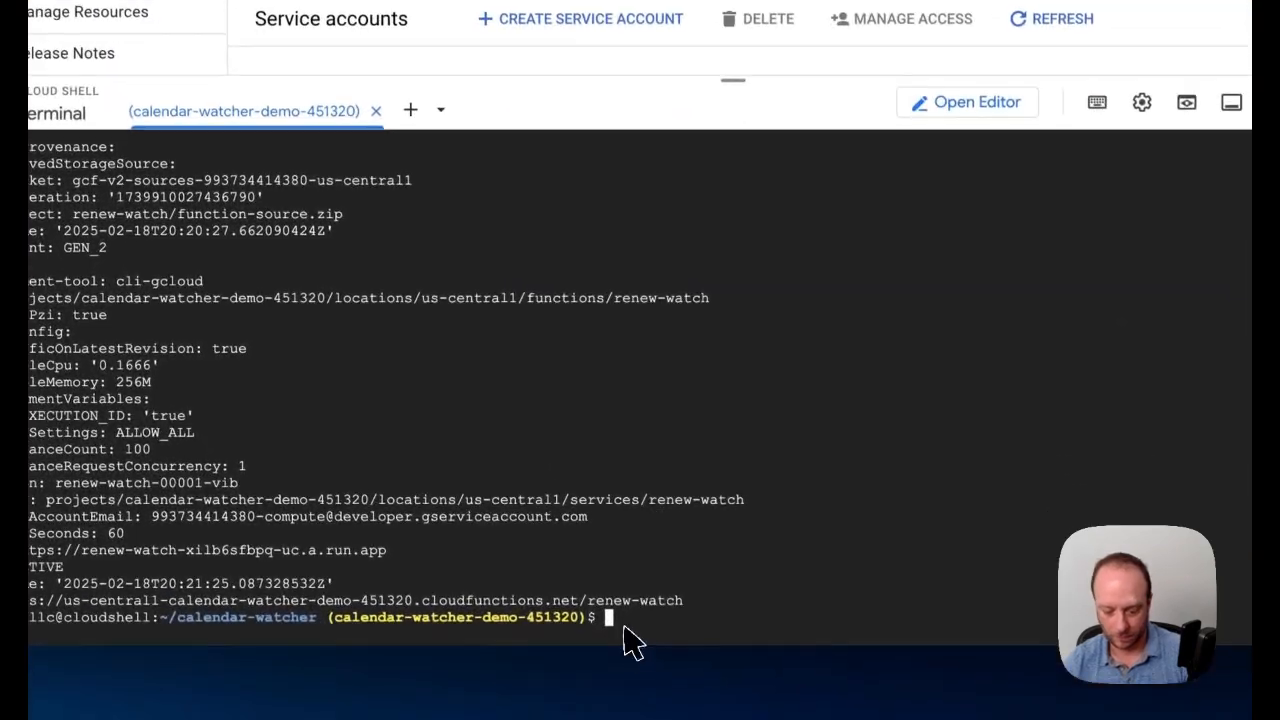
key("ctrl+v")
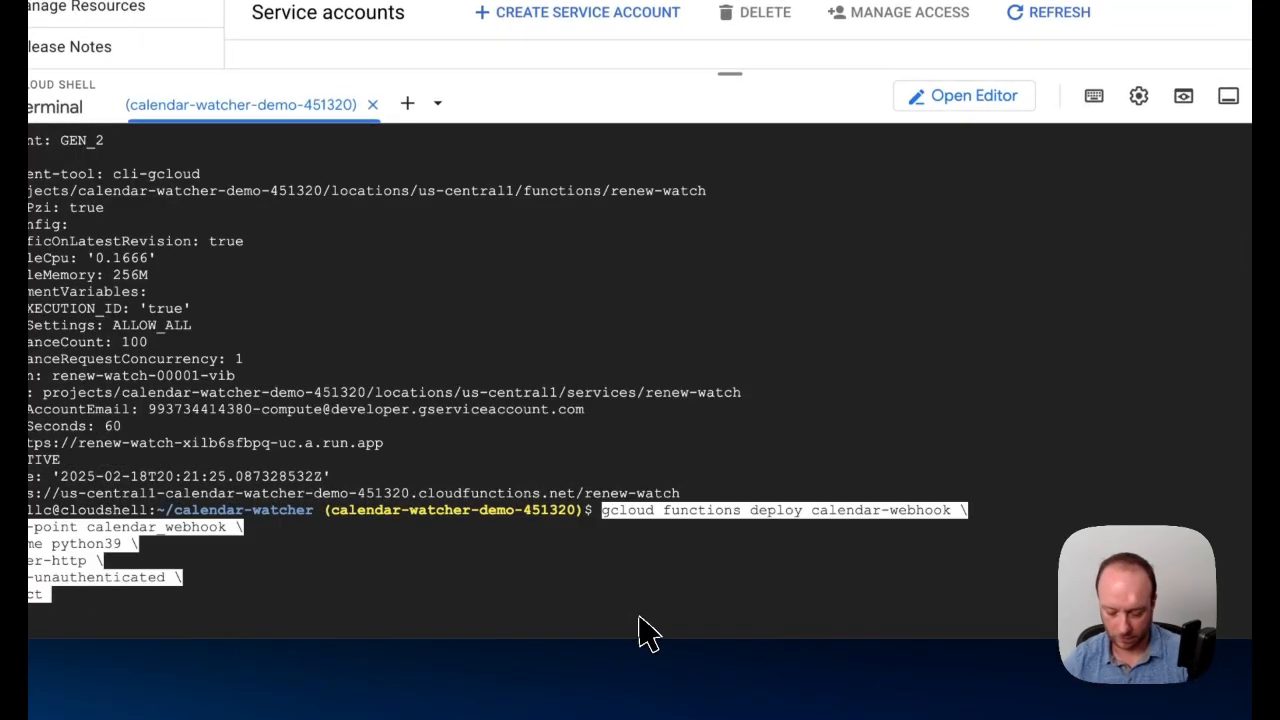
key("Return")
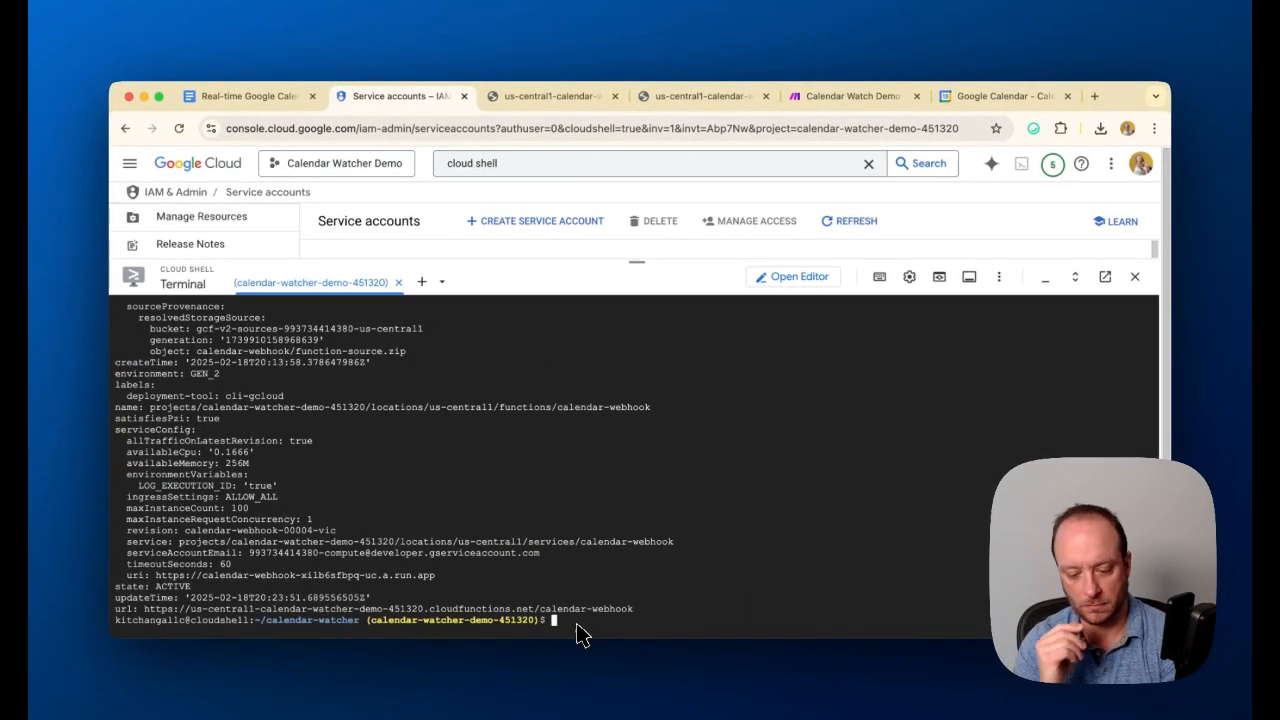
Copy the renew-watch deploy command from the guide without its placeholder and rerun it in the terminal with the calendar-watcher project ID
left_click(258, 98)
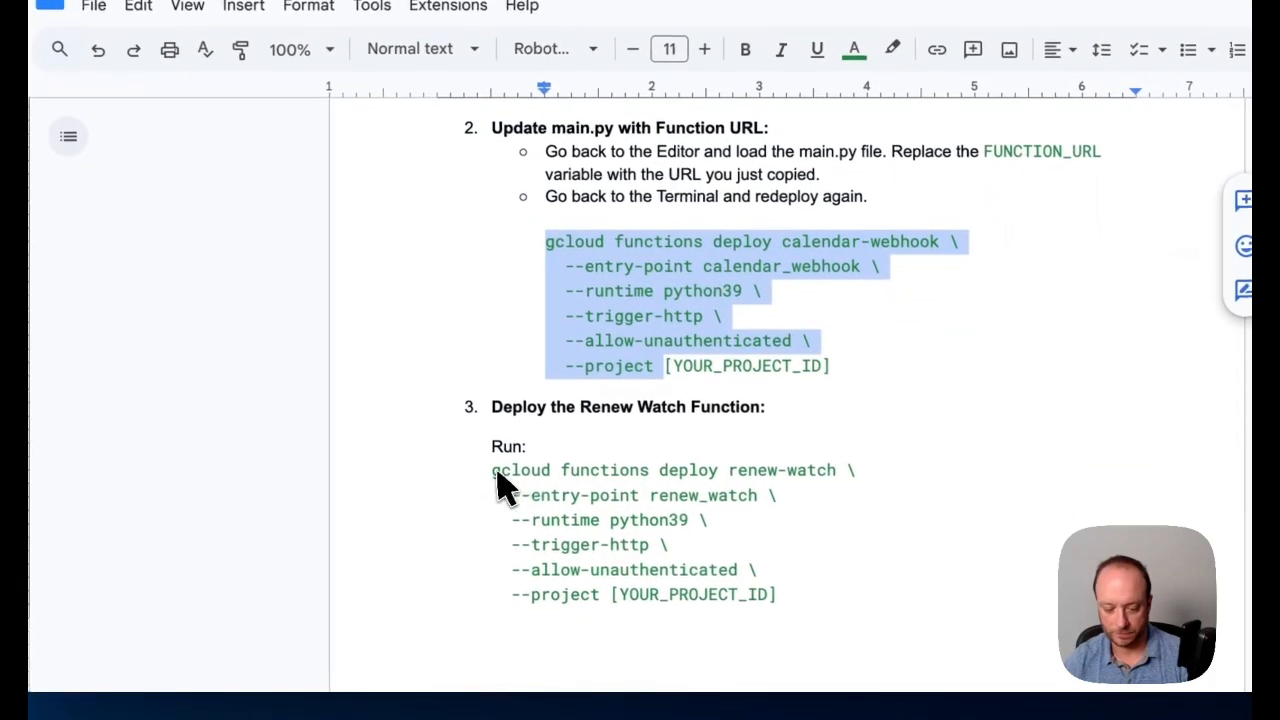
left_click_drag(560, 659, 643, 719)
left_click_drag(583, 545, 618, 605)
key("ctrl+c")
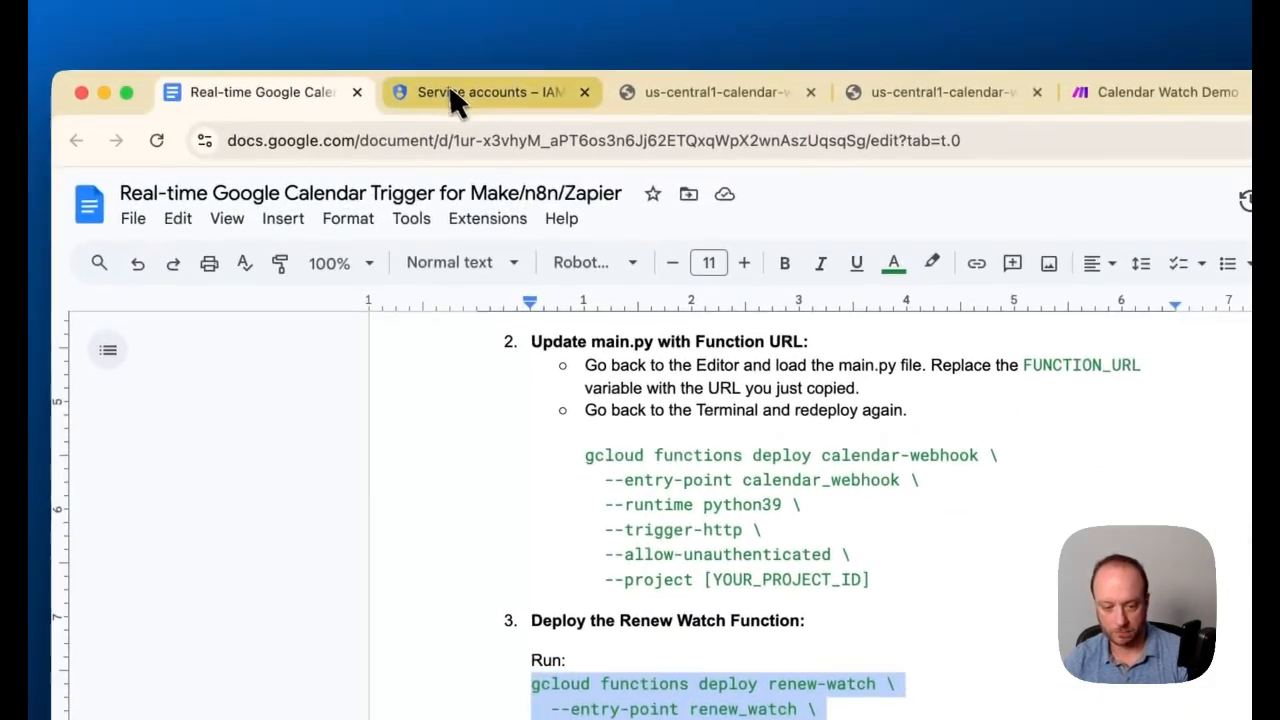
left_click(471, 94)
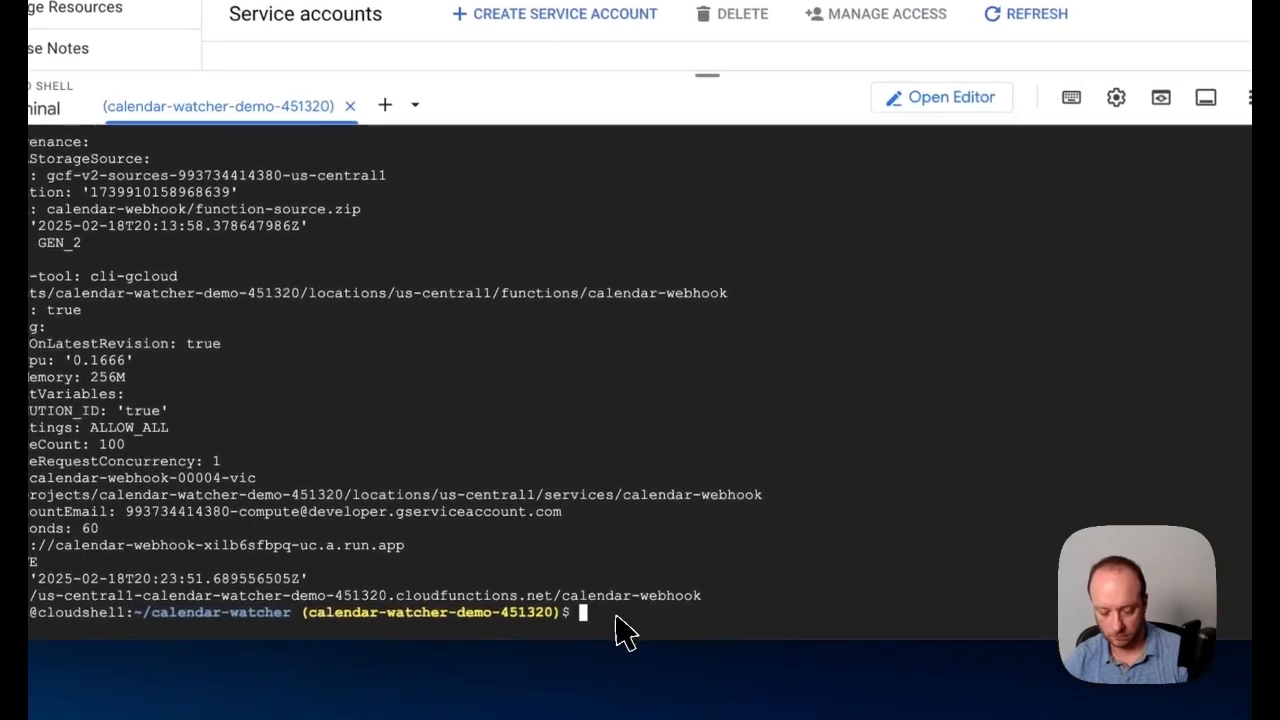
key("ctrl+v")
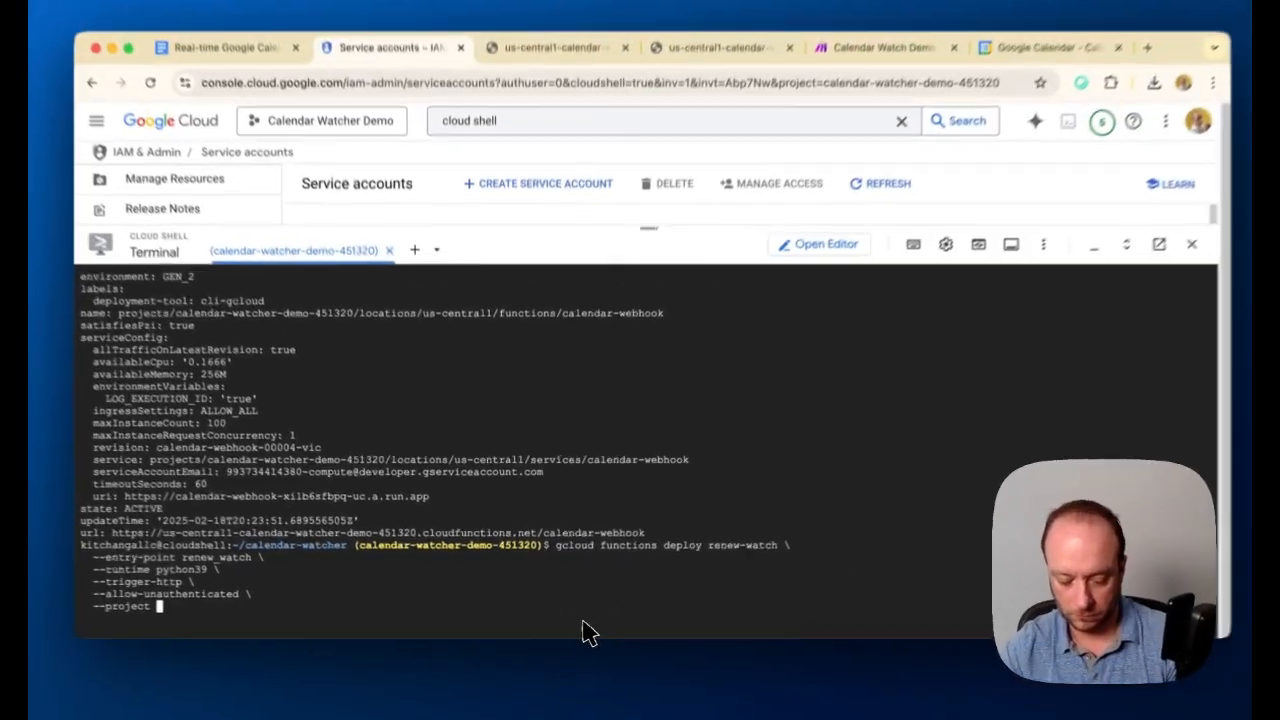
type("cale")
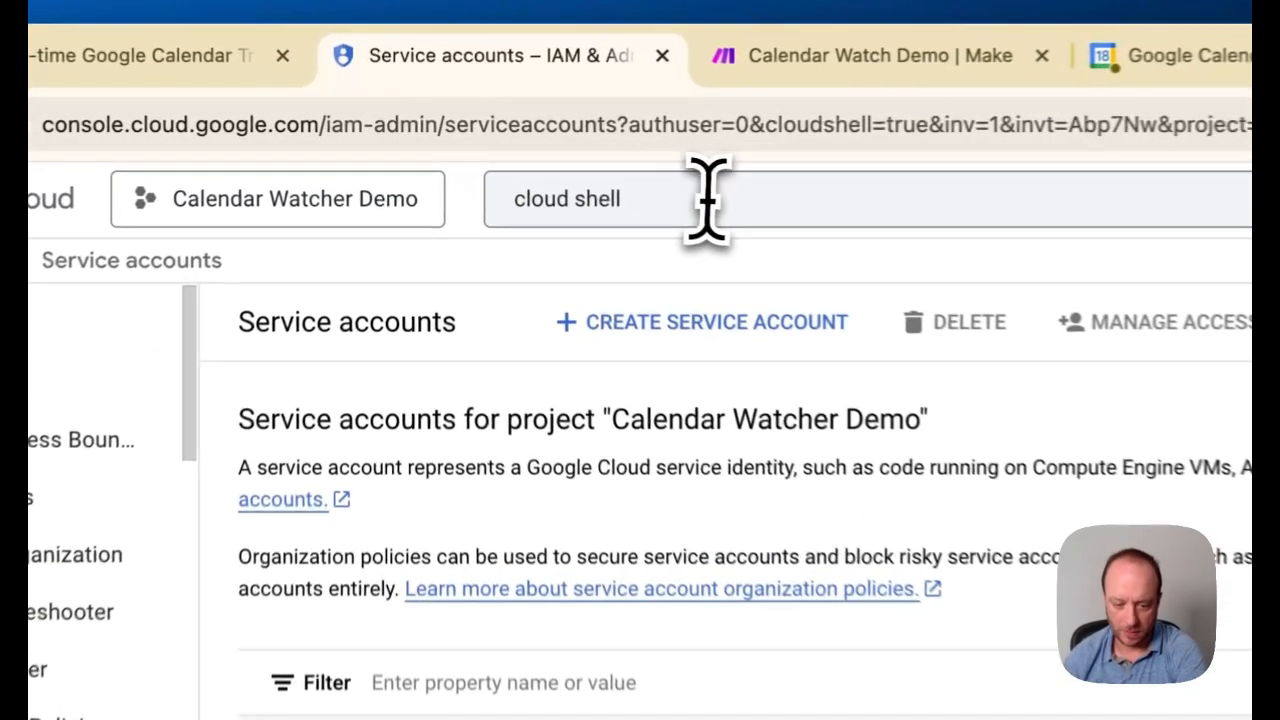
Find Cloud Scheduler through the Google Cloud console search and start creating a new job
left_click(555, 169)
left_click_drag(635, 214, 603, 218)
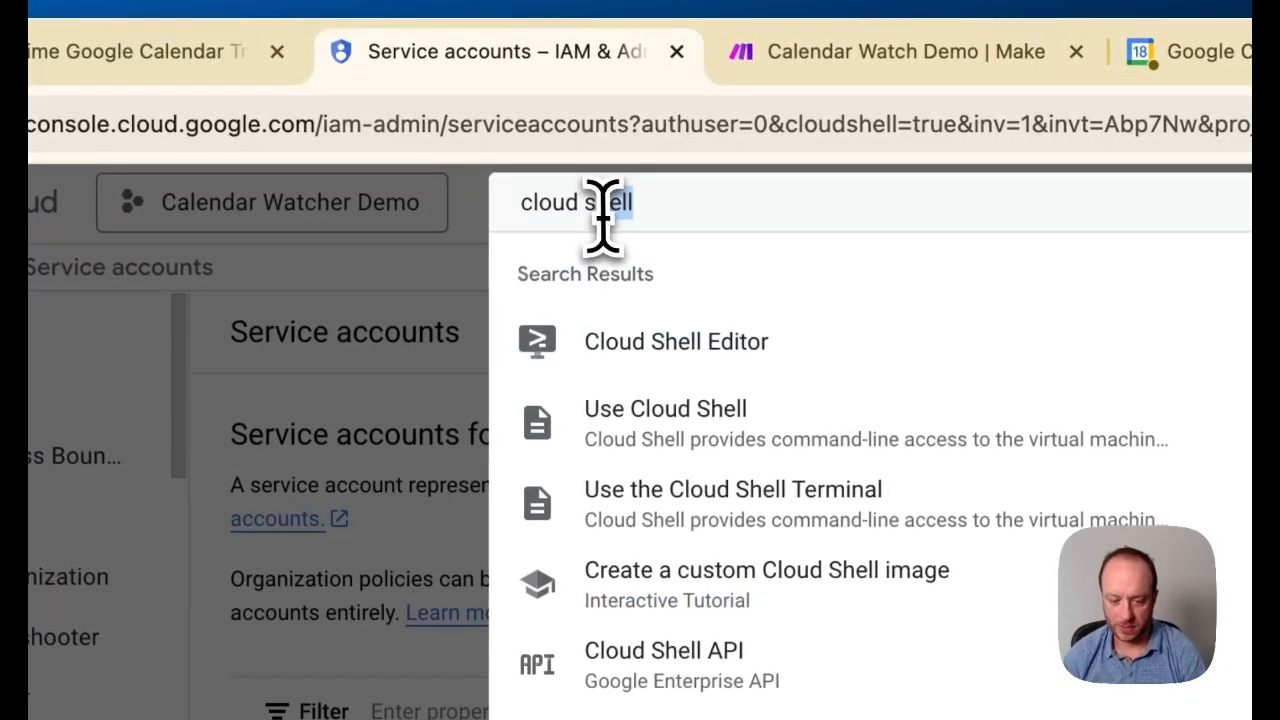
type("ch")
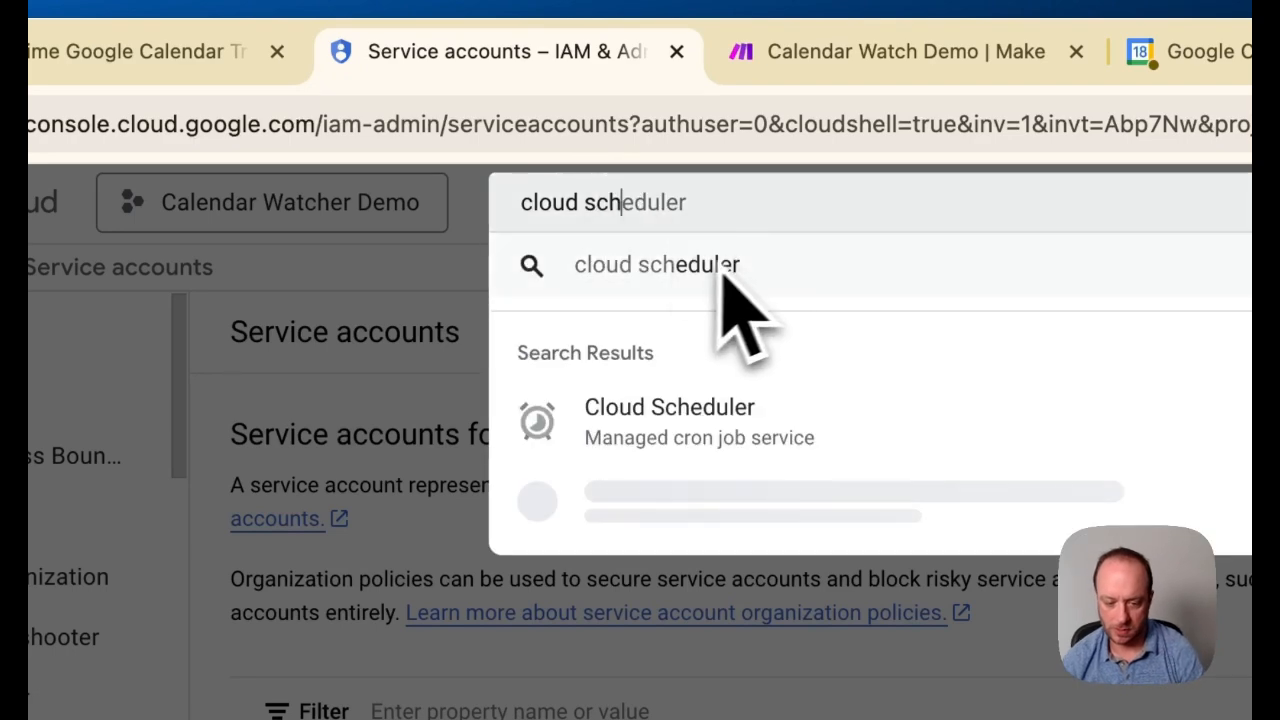
left_click(705, 410)
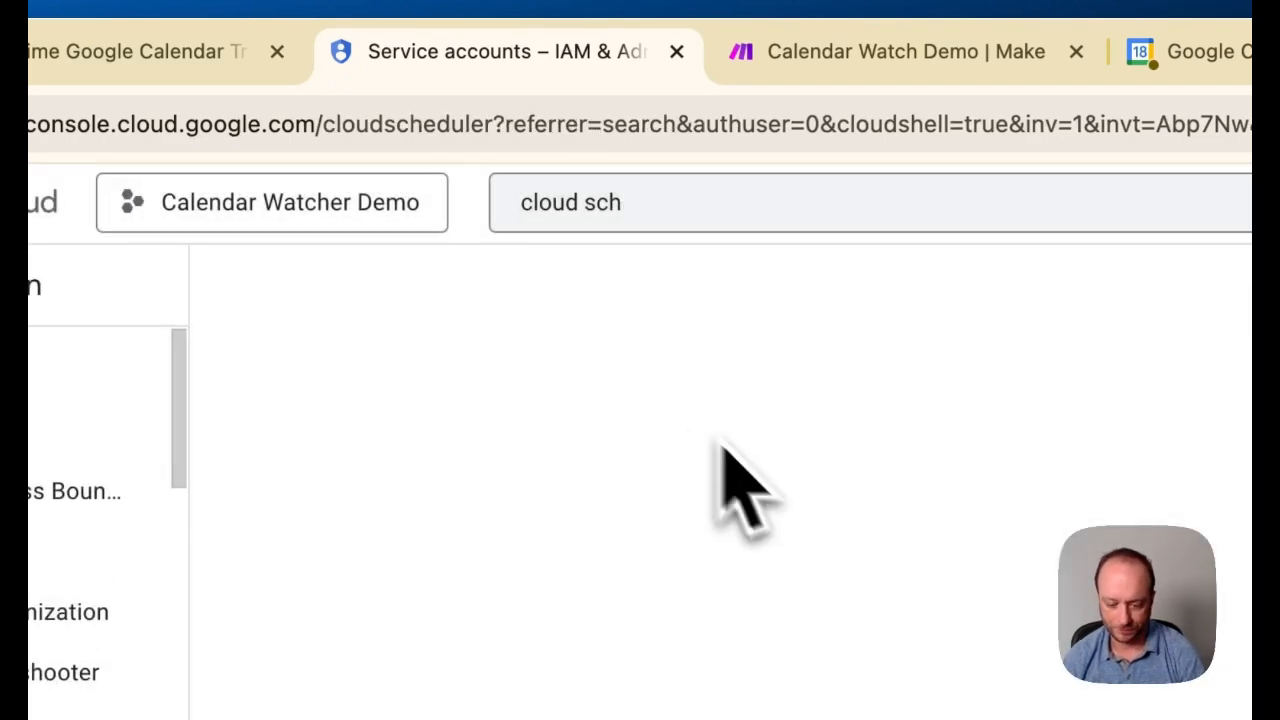
left_click(45, 73)
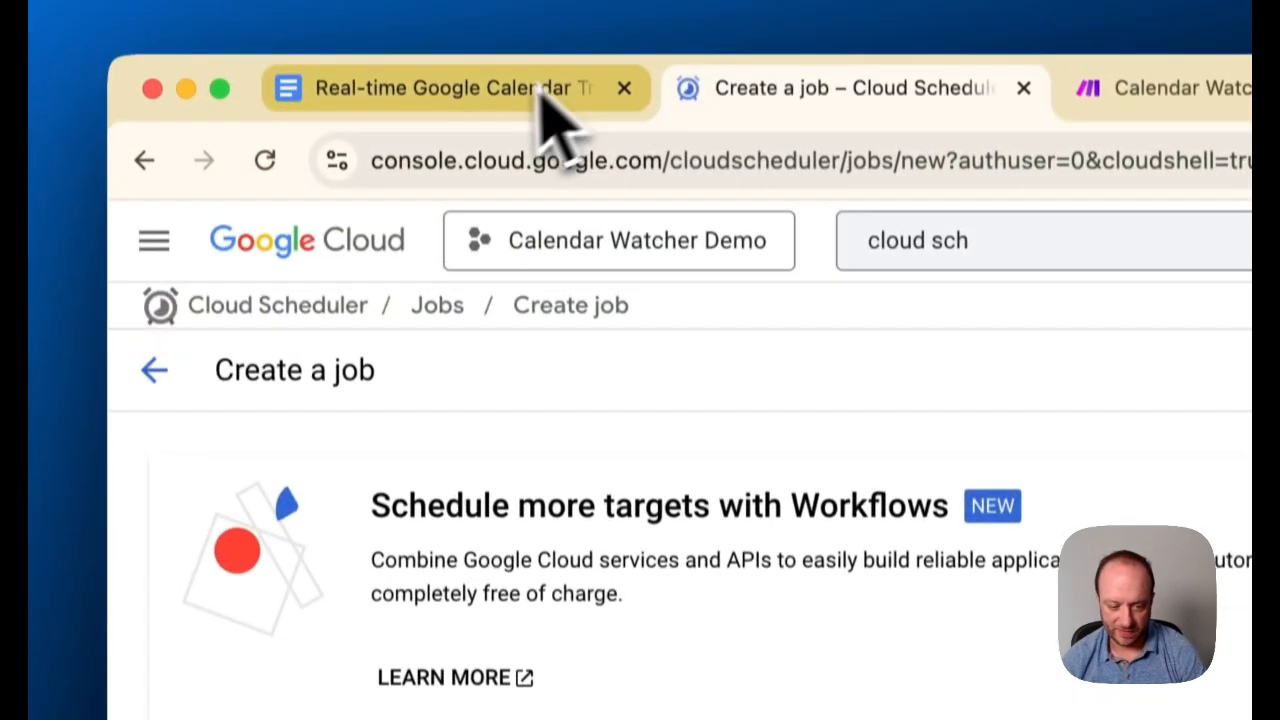
Copy the job name renew-calendar-watch from Step 8 of the guide and enter it as the new scheduler job's name
left_click(537, 90)
scroll(948, 524, "up", 6)
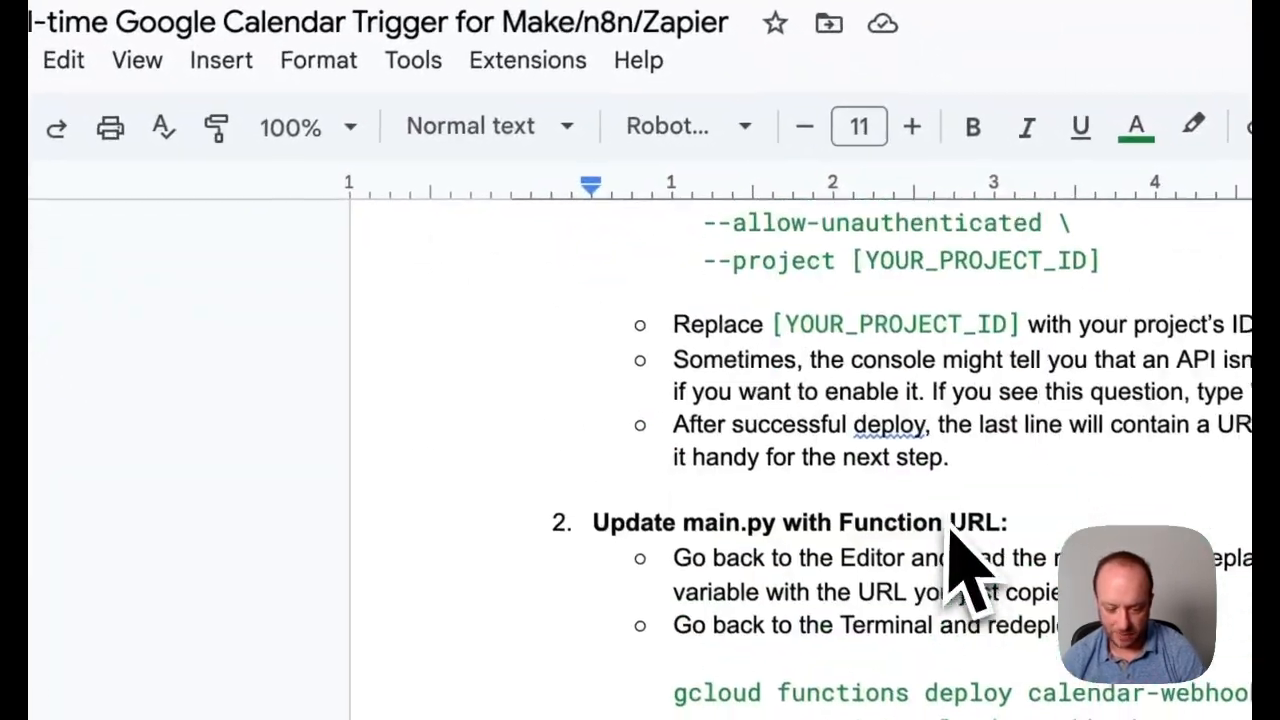
scroll(938, 505, "down", 15)
scroll(933, 507, "down", 1)
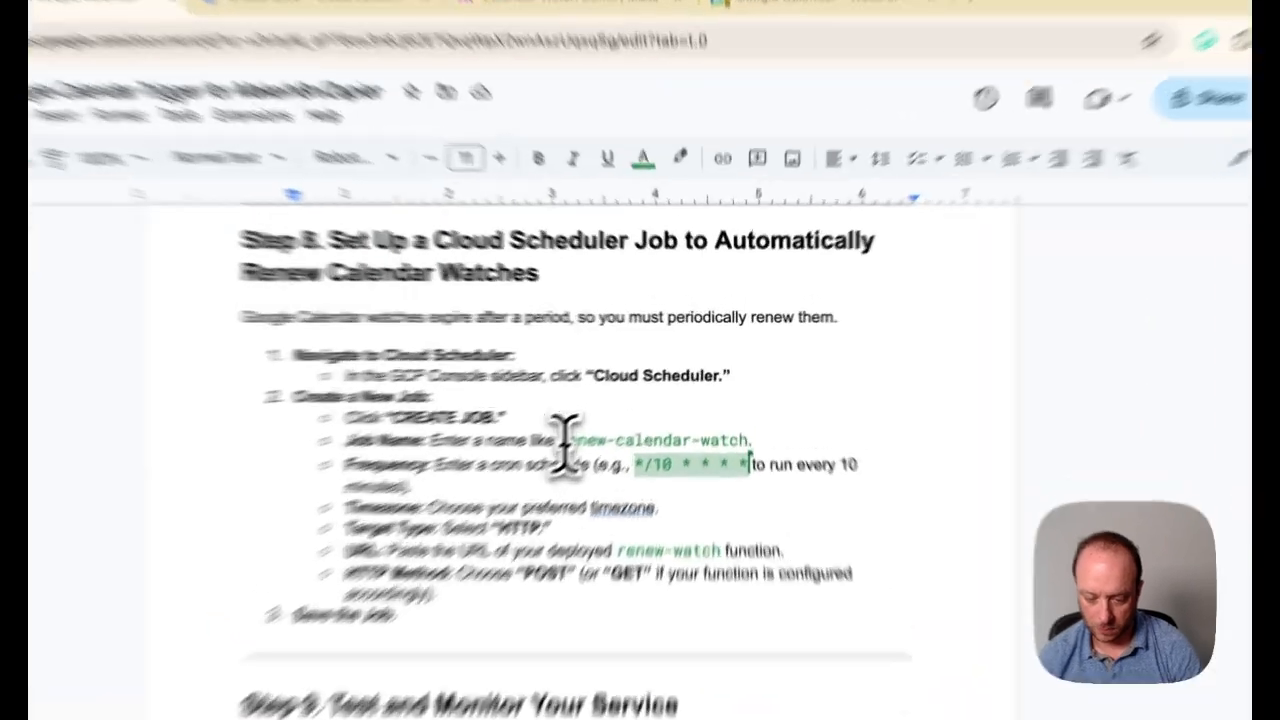
left_click_drag(617, 407, 755, 413)
key("ctrl+c")
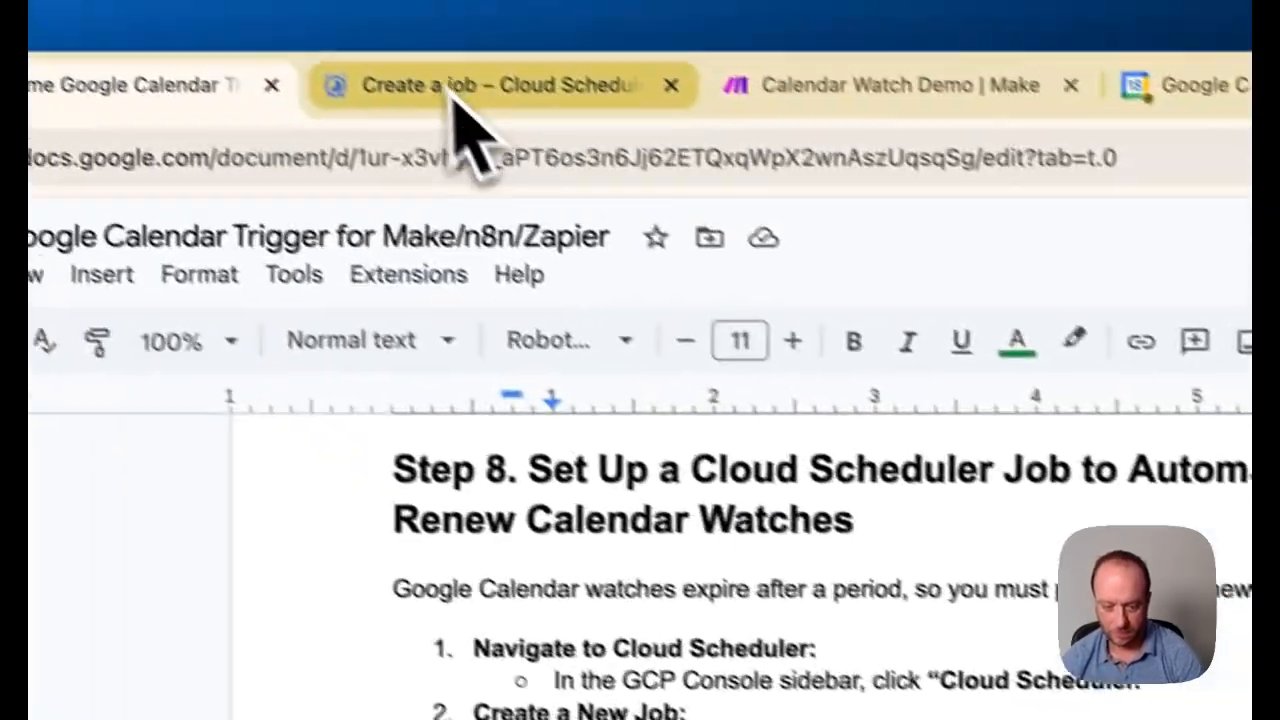
left_click(537, 100)
left_click(429, 451)
key("ctrl+v")
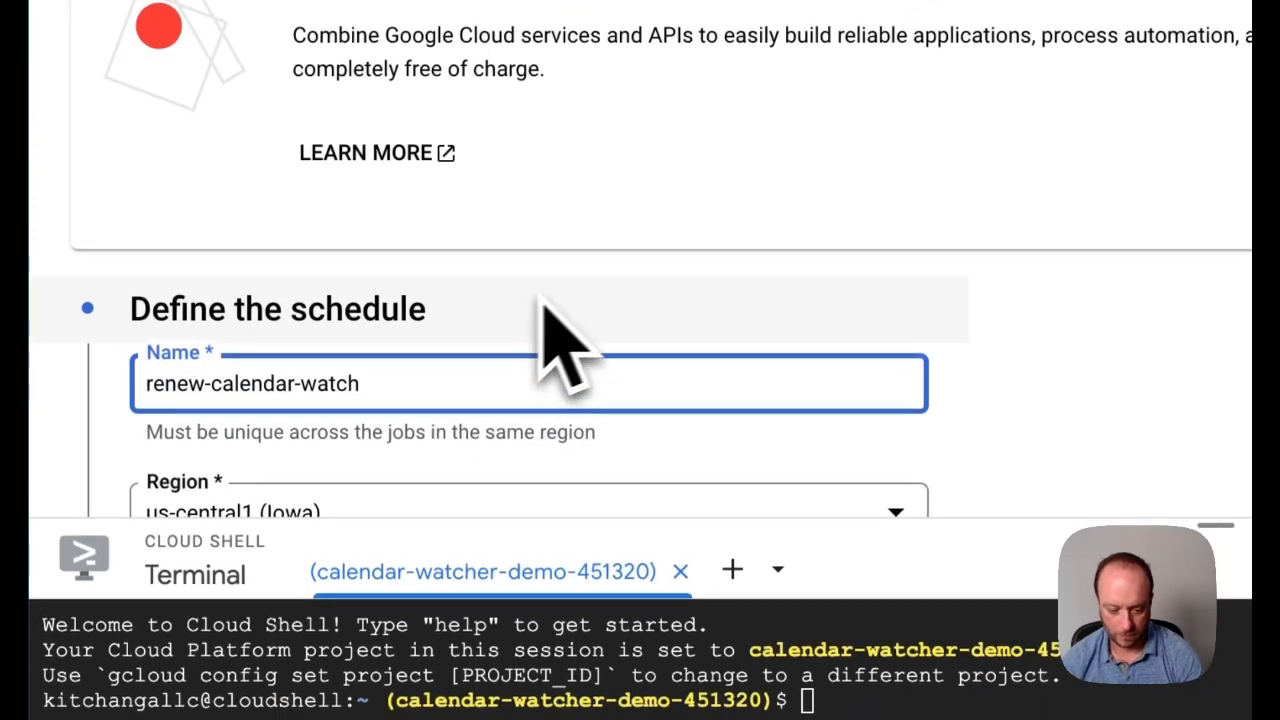
Copy the example cron schedule from Step 8 of the guide and set the job's frequency to */10 * * * *
scroll(960, 328, "down", 3)
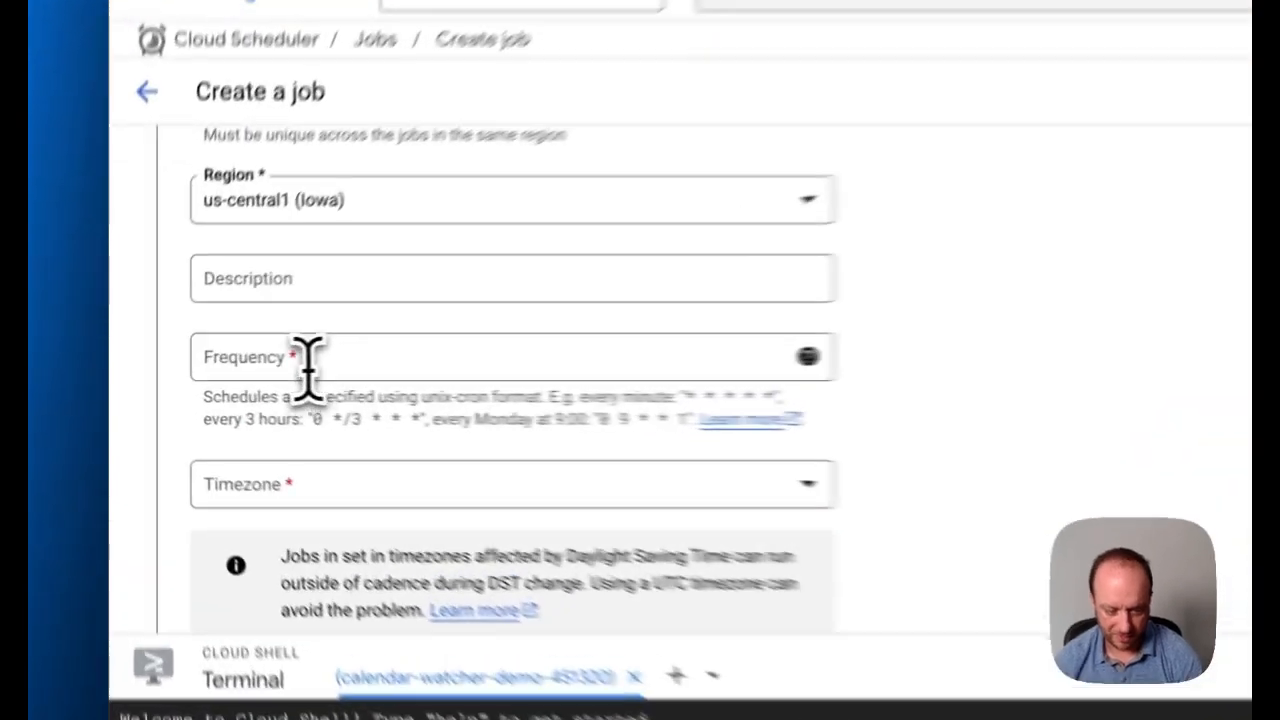
left_click(216, 368)
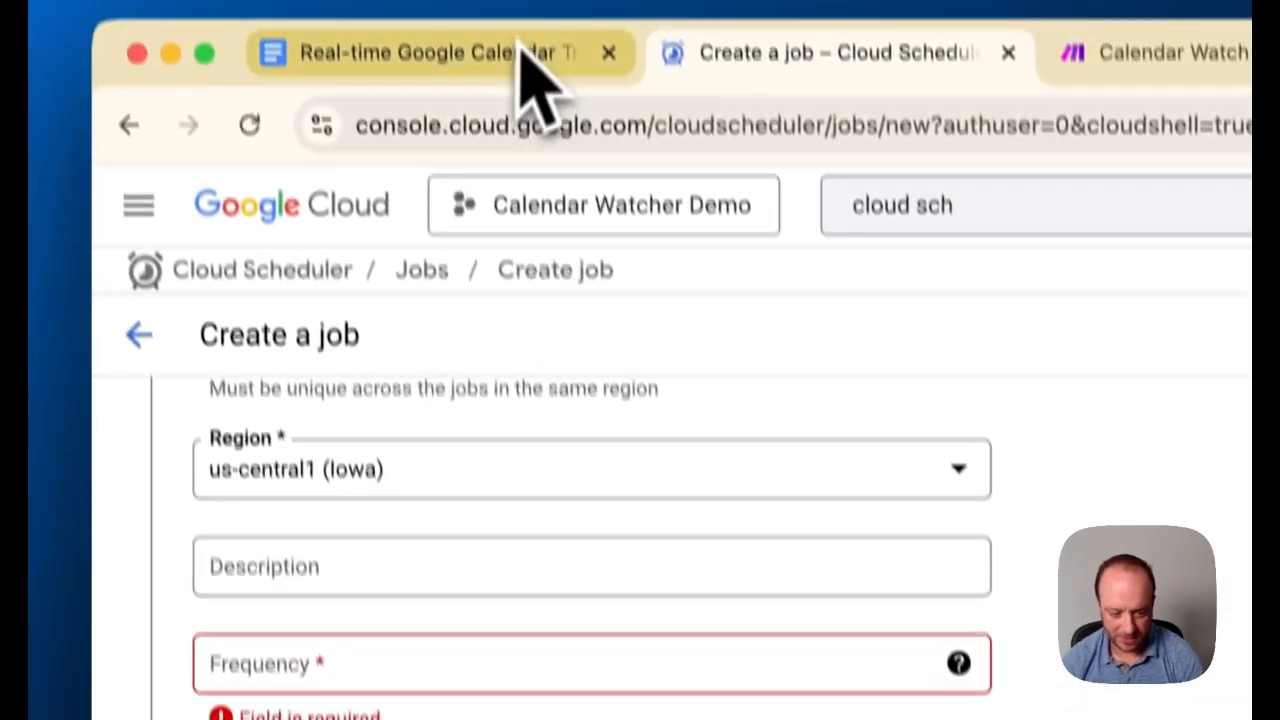
left_click(537, 63)
left_click(650, 550)
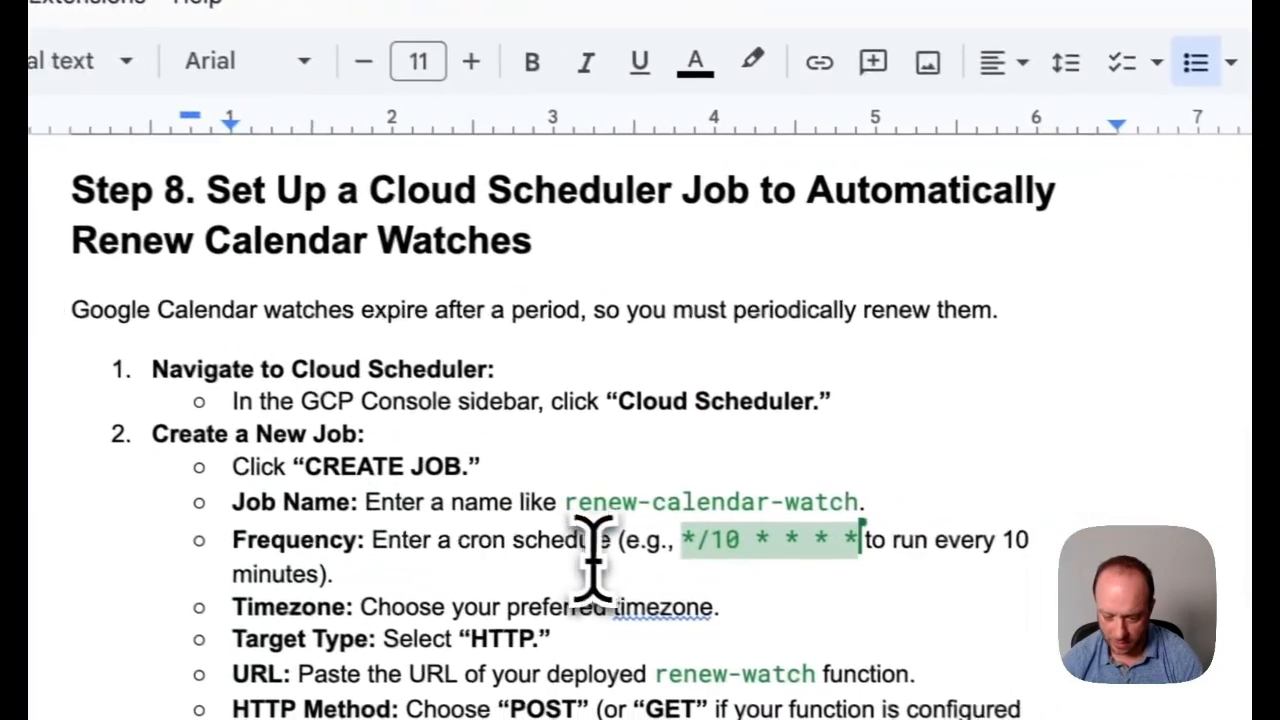
left_click_drag(662, 537, 862, 560)
key("super+c")
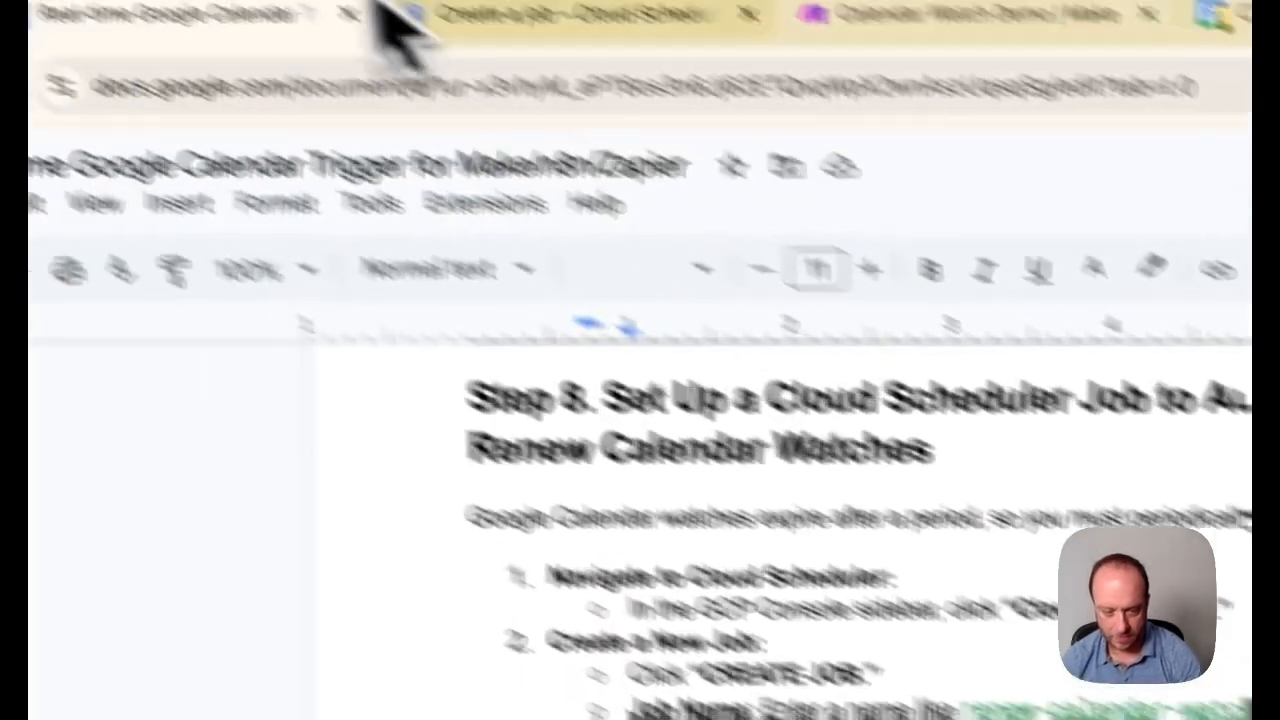
left_click(460, 14)
left_click(290, 680)
key("super+v")
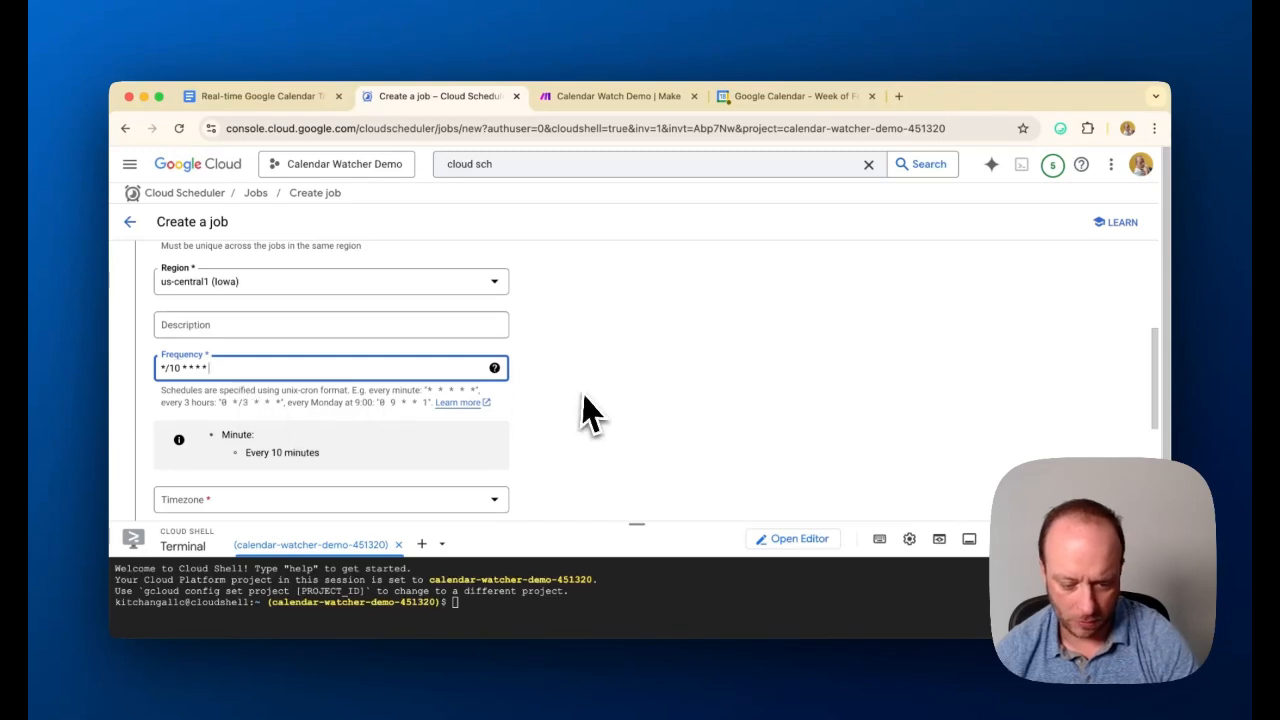
Set the scheduler job's timezone to Eastern Standard Time, searching the timezone list by country
scroll(531, 420, "down", 1)
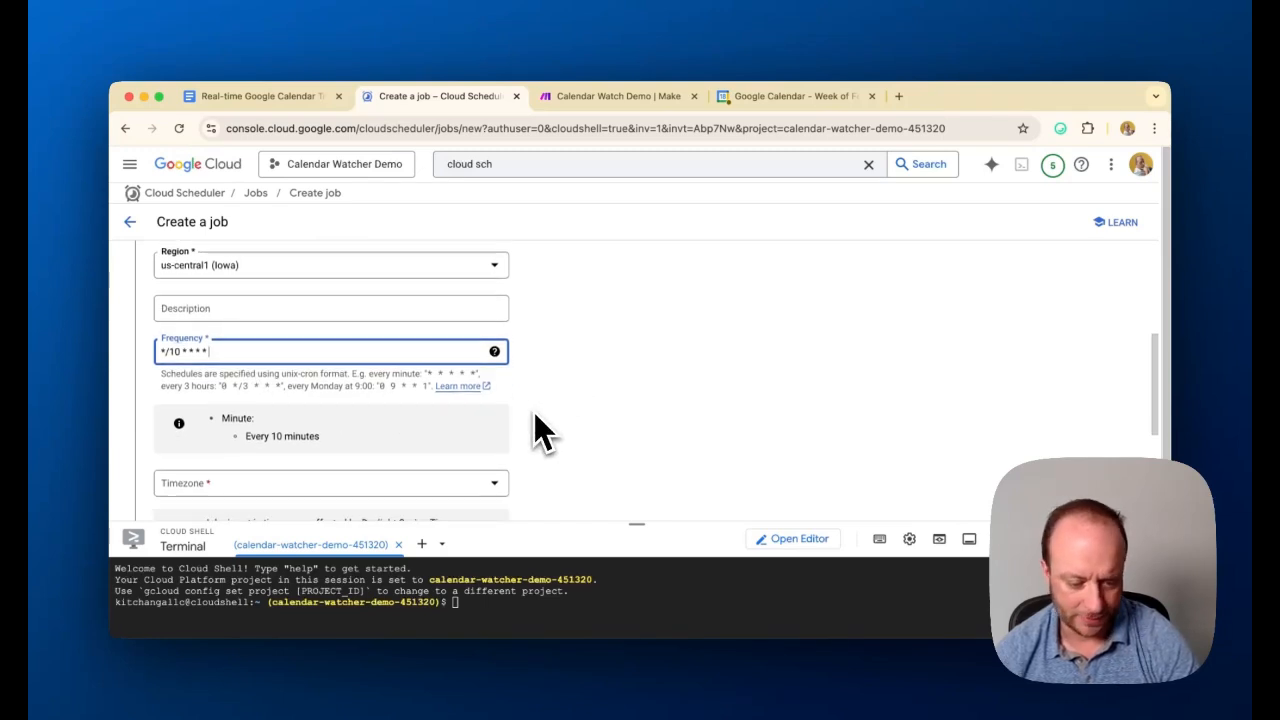
scroll(524, 435, "down", 1)
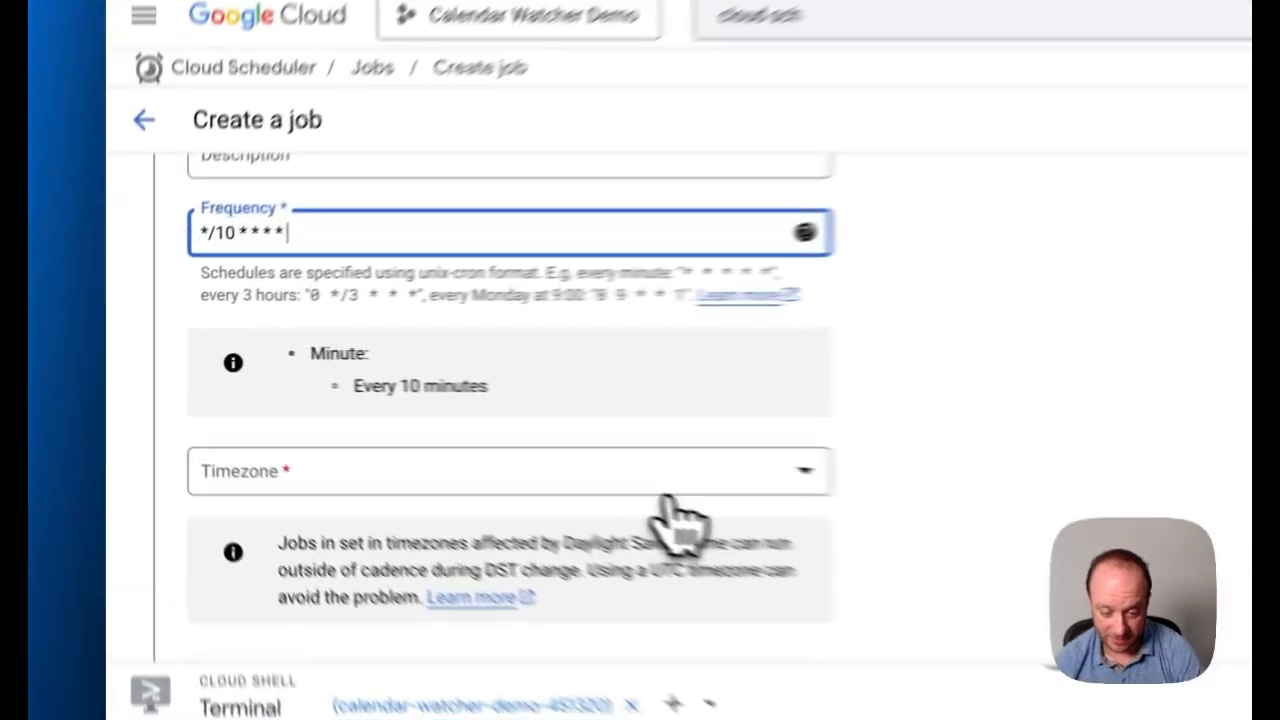
left_click(420, 424)
type("uni")
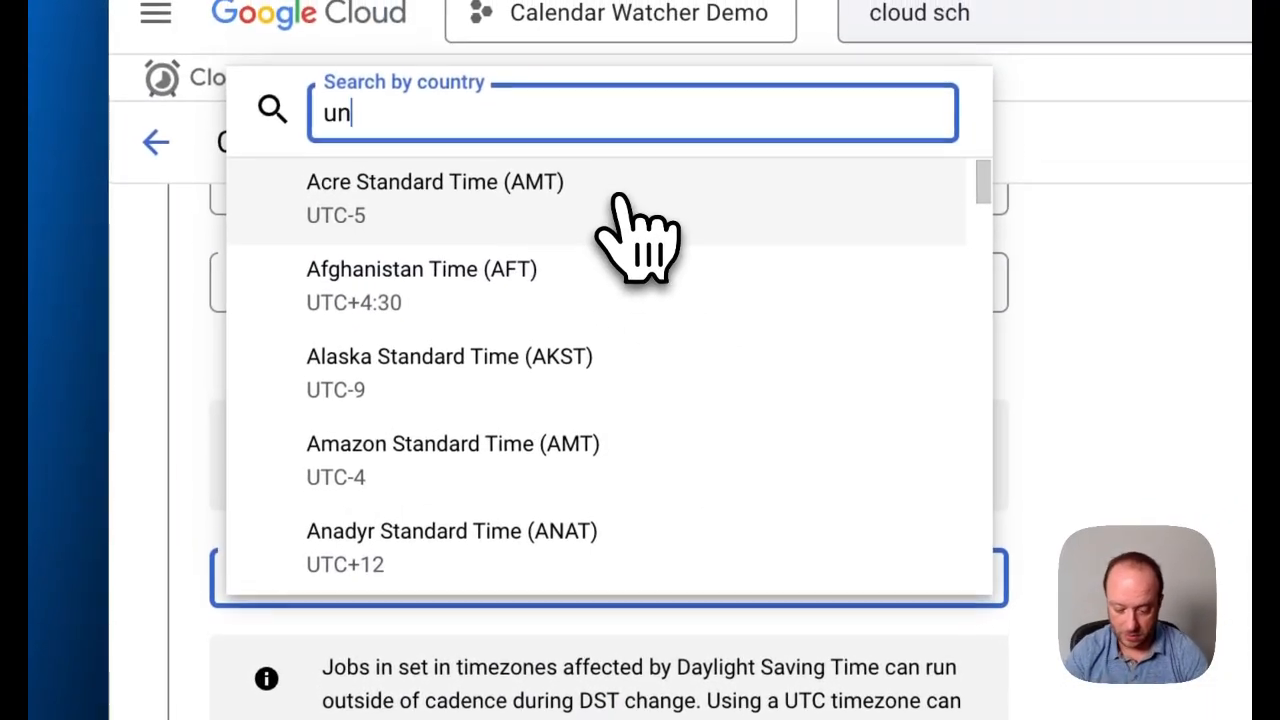
left_click(477, 275)
scroll(822, 375, "down", 4)
scroll(840, 390, "down", 3)
left_click(500, 560)
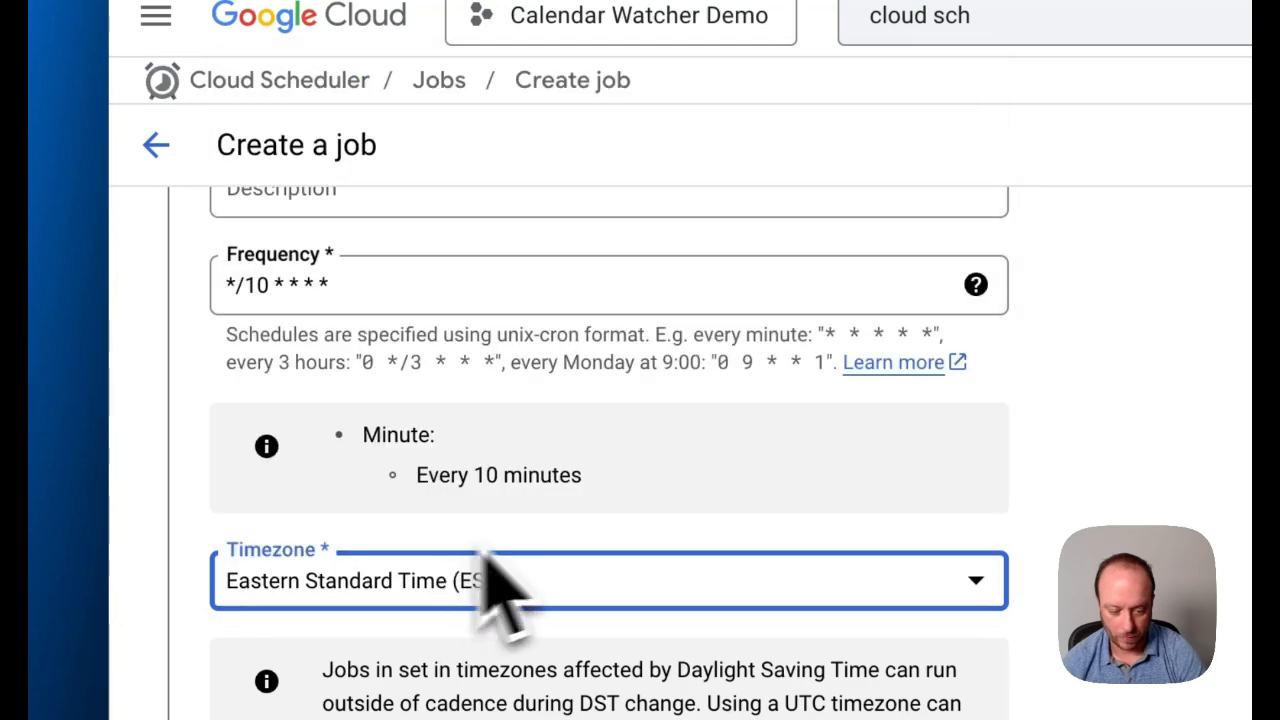
Continue to the job's execution settings, choose HTTP as the target type and go to the URL field
scroll(868, 560, "down", 3)
scroll(840, 522, "down", 3)
left_click(312, 372)
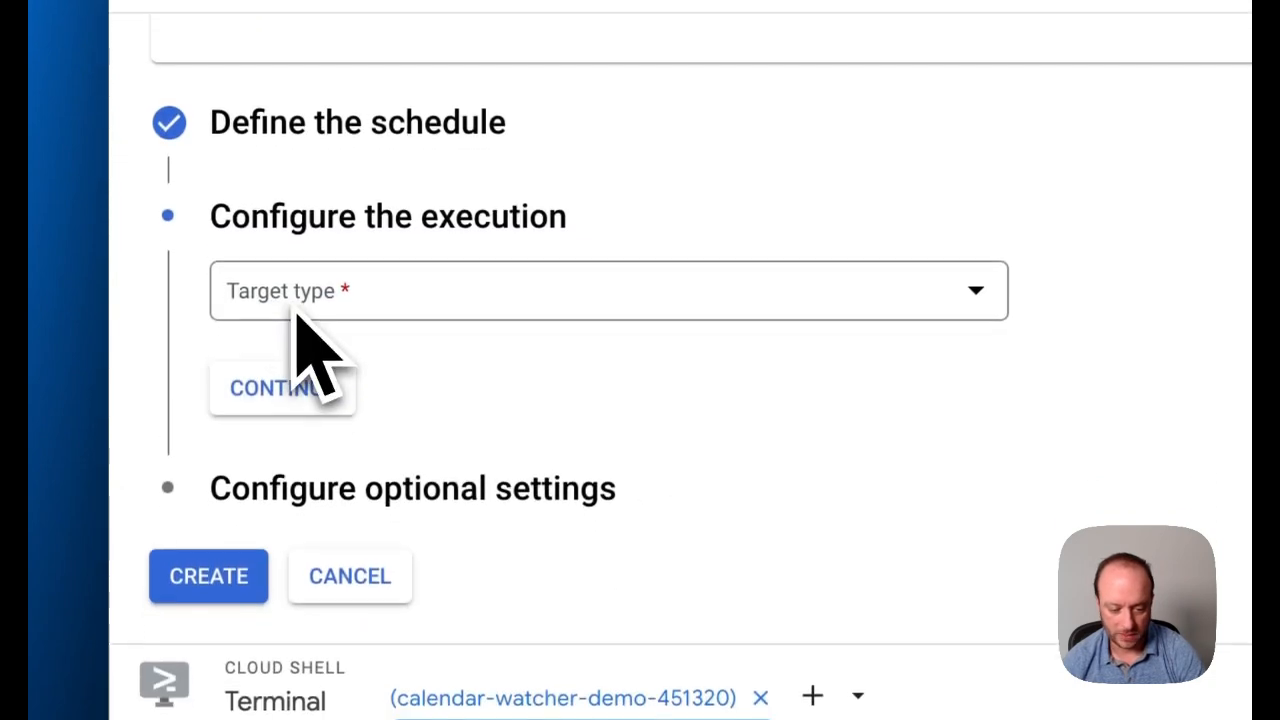
left_click(330, 298)
left_click(334, 307)
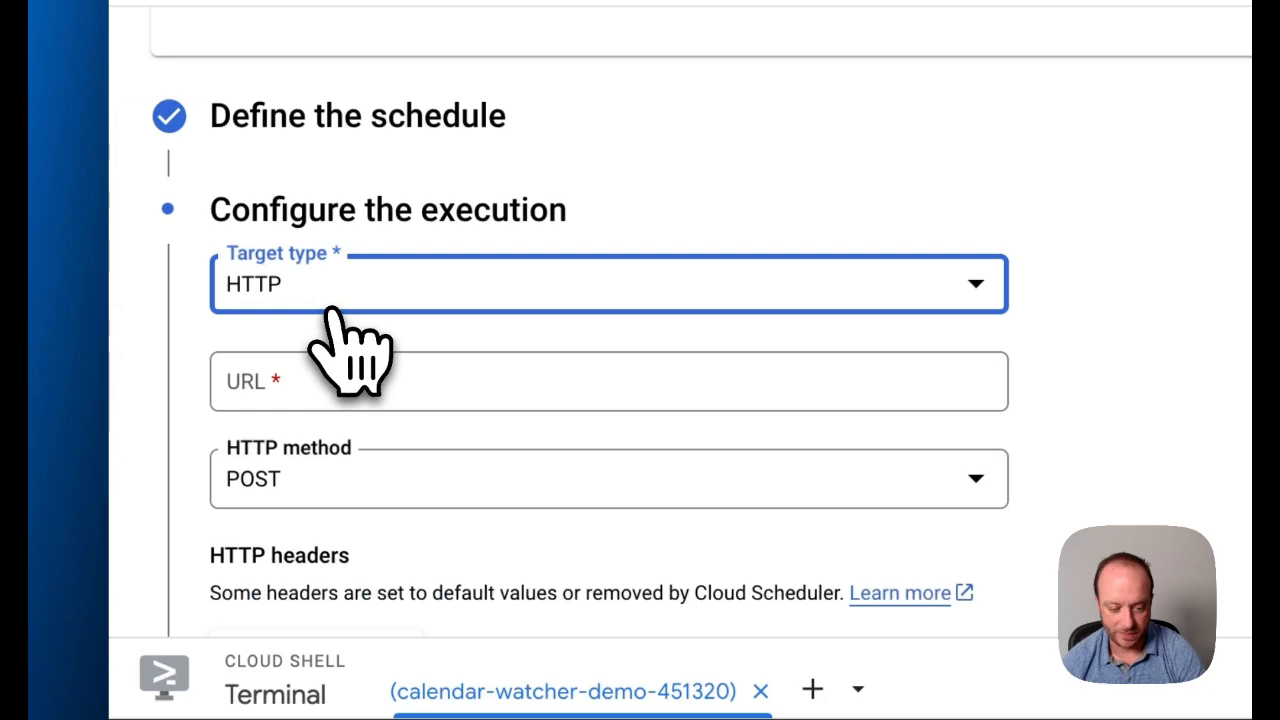
left_click(326, 384)
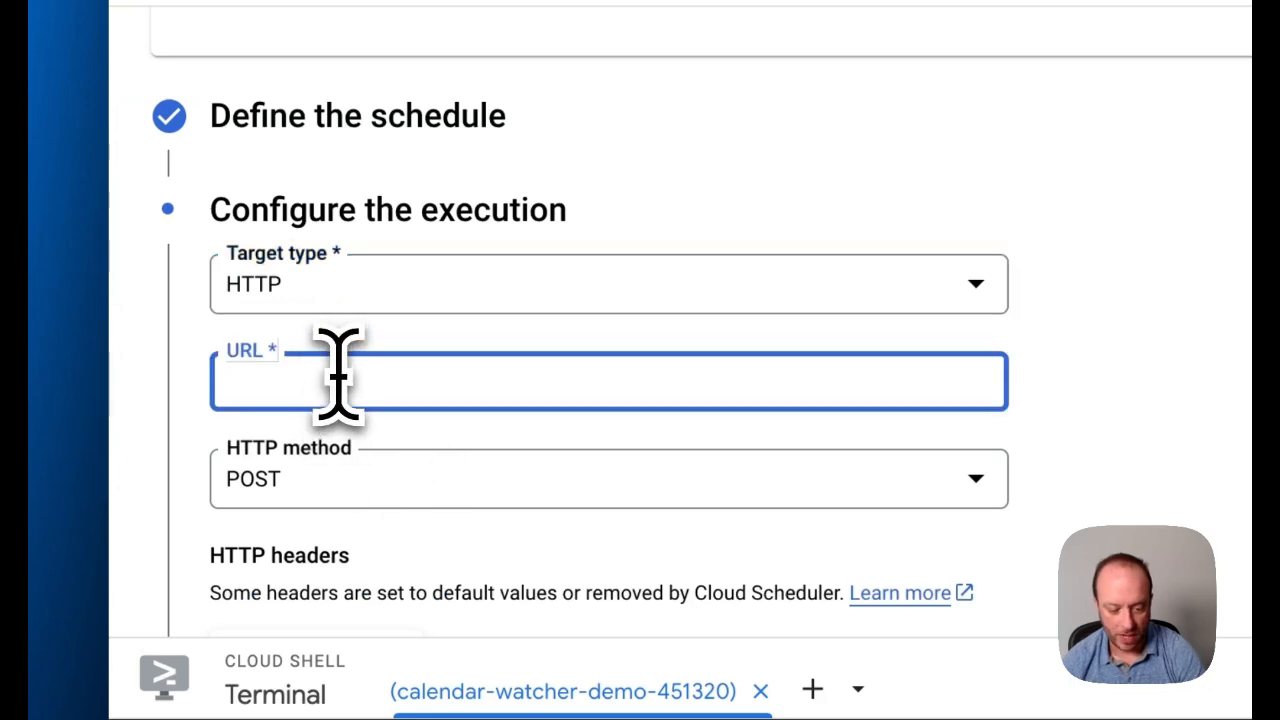
left_click(857, 220)
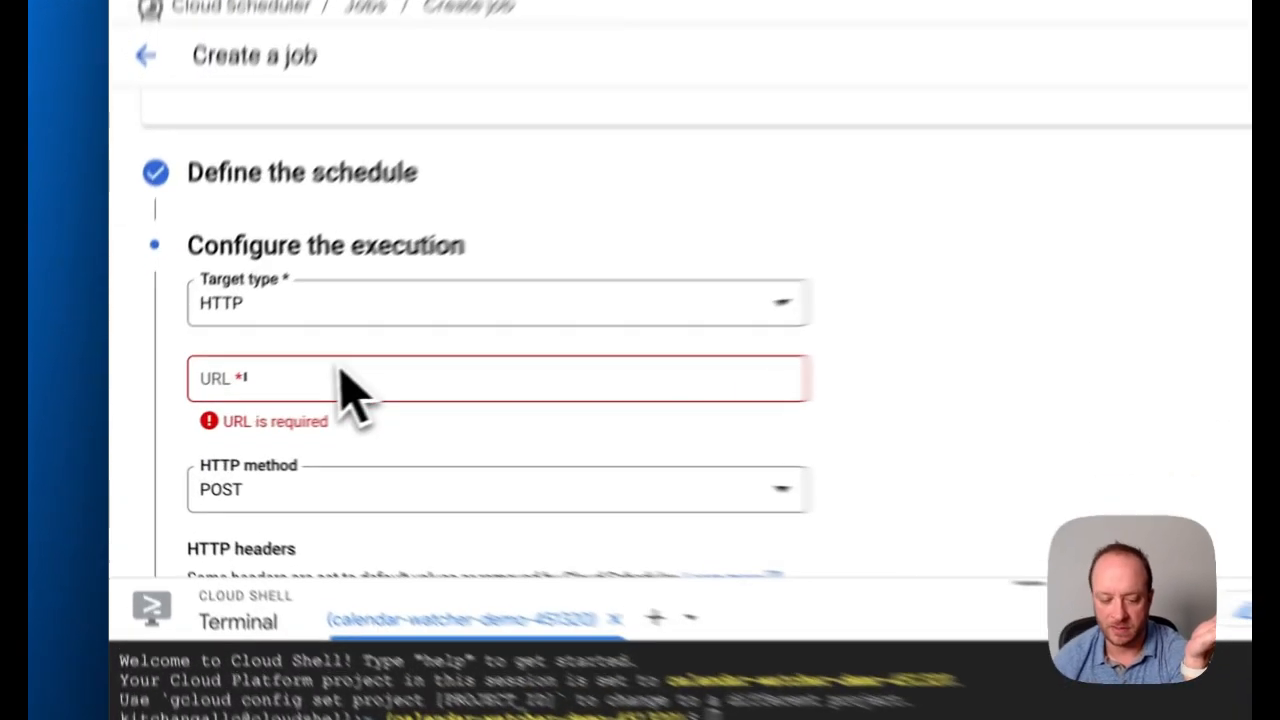
left_click(228, 407)
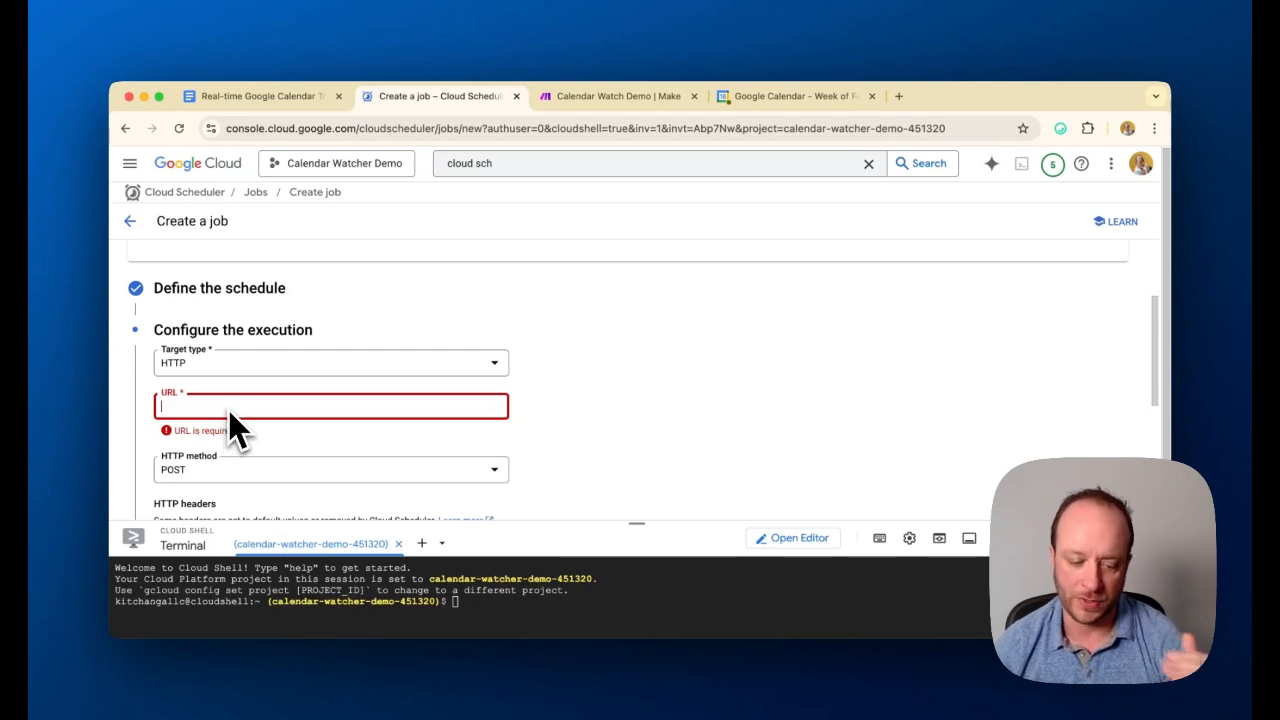
scroll(374, 451, "down", 3)
scroll(418, 452, "down", 3)
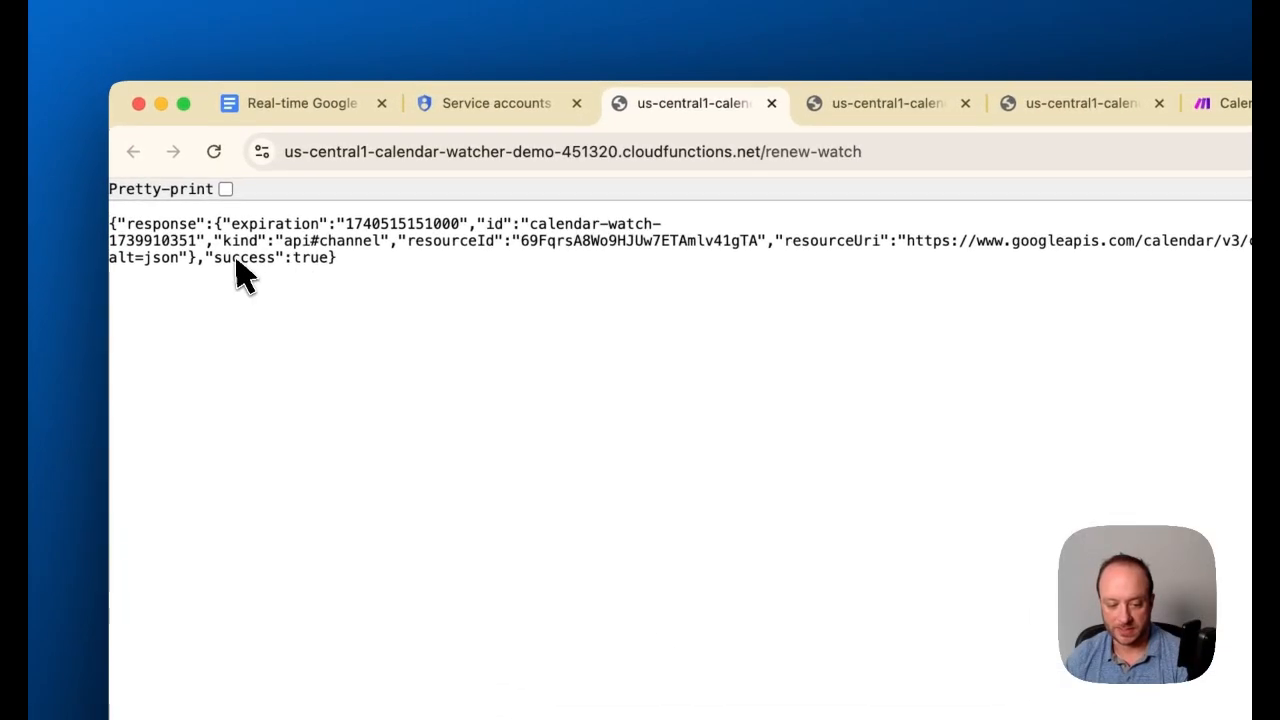
Check the Calendar Watch Demo scenario in Make, then switch to Google Calendar and leave its settings for the week view
left_click(505, 105)
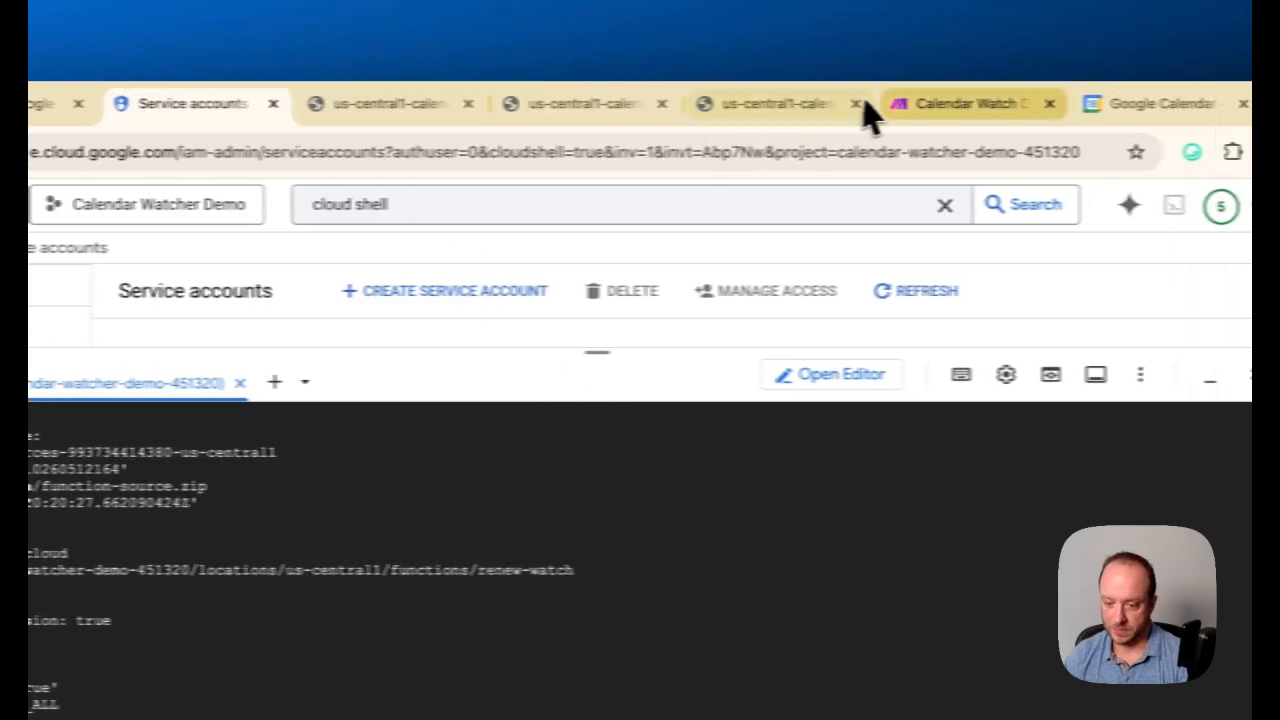
left_click(1060, 103)
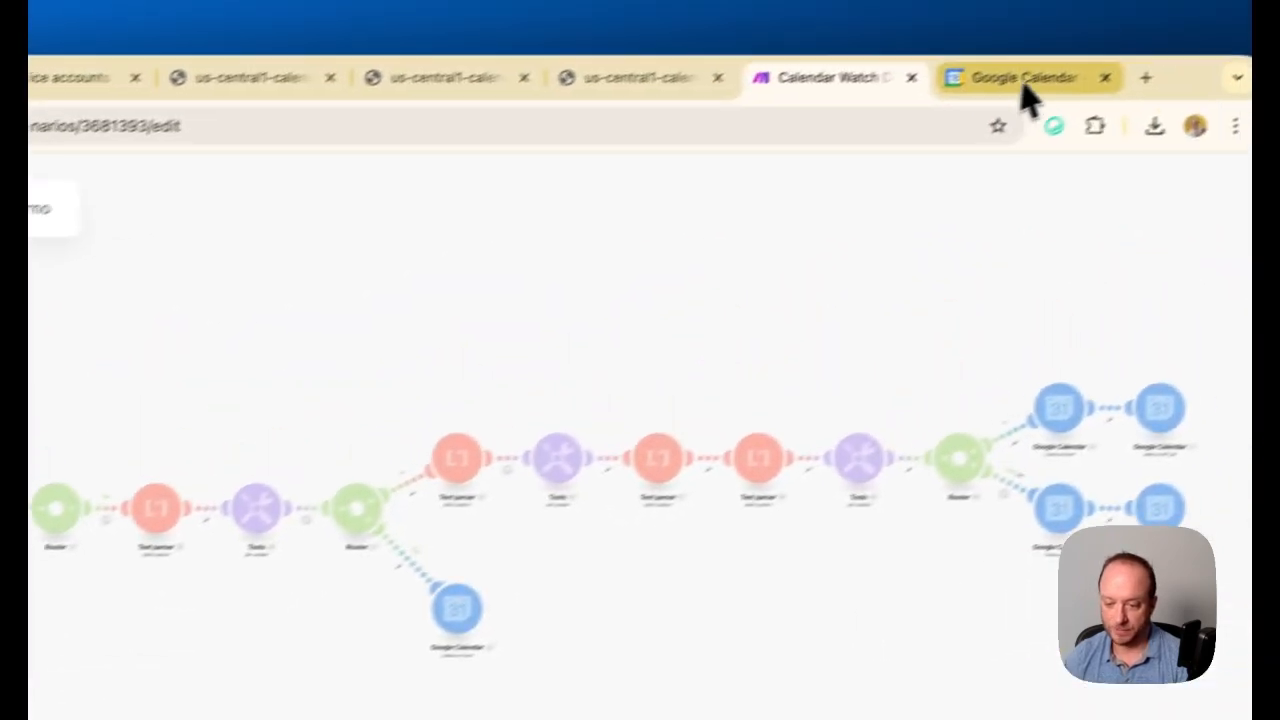
left_click(1025, 90)
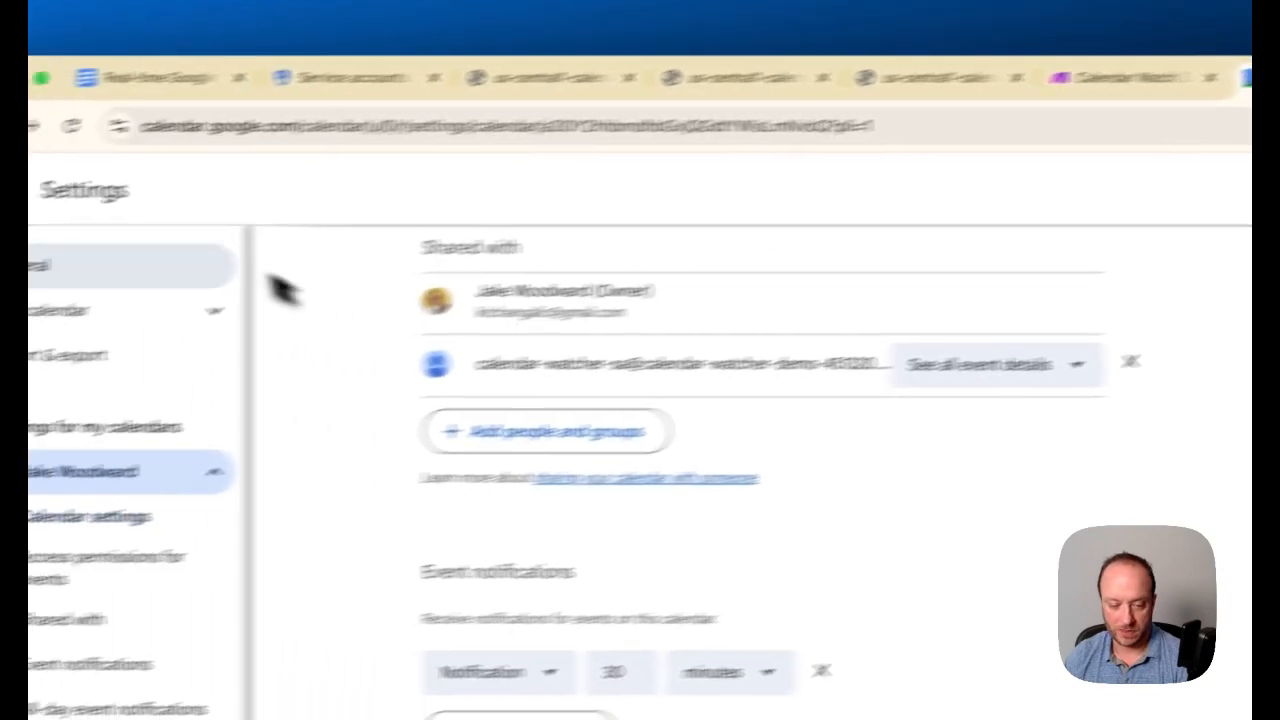
left_click(129, 160)
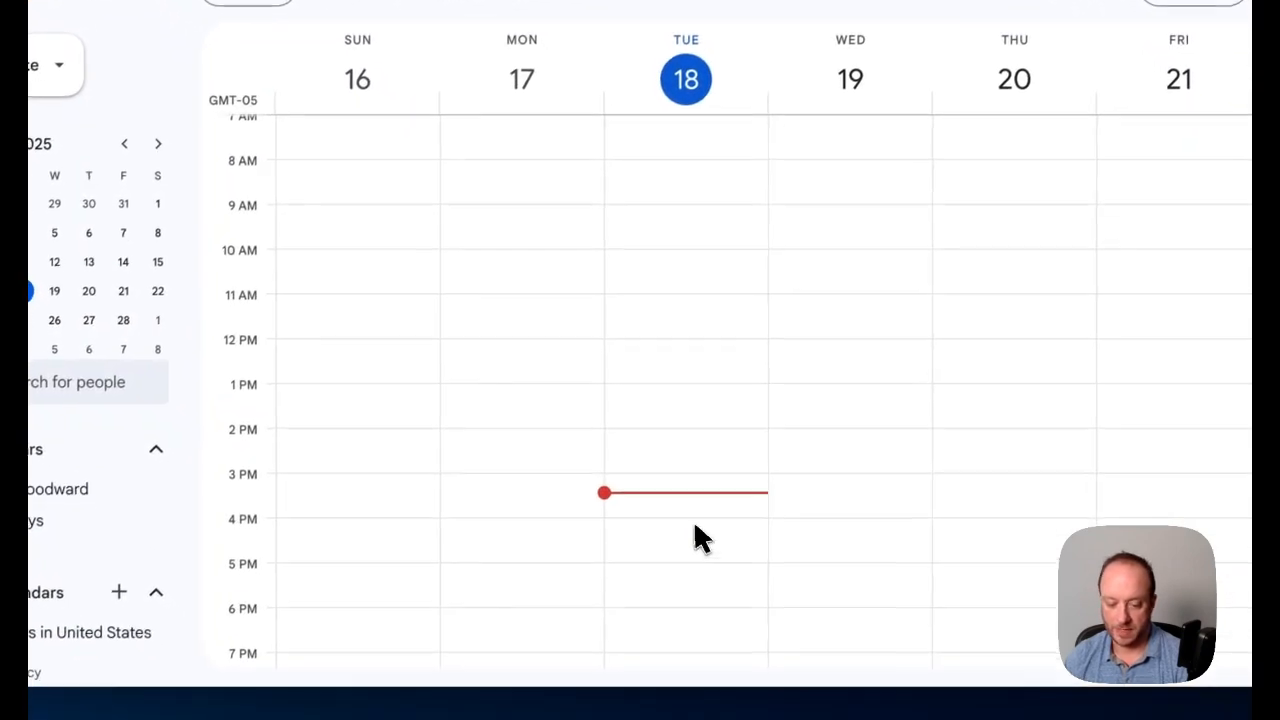
Create and save a calendar event titled Test DT30 on Tuesday, February 18, from 4:00pm to 5:00pm
left_click(700, 540)
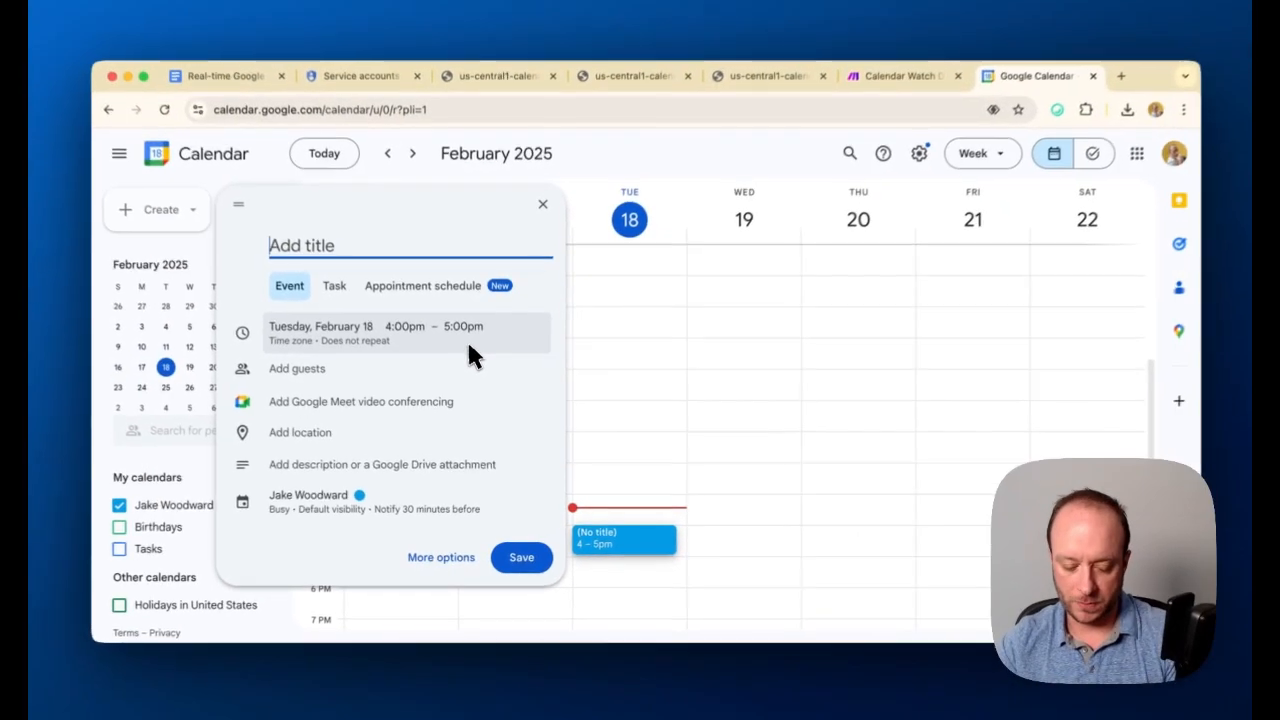
type("Test DT30")
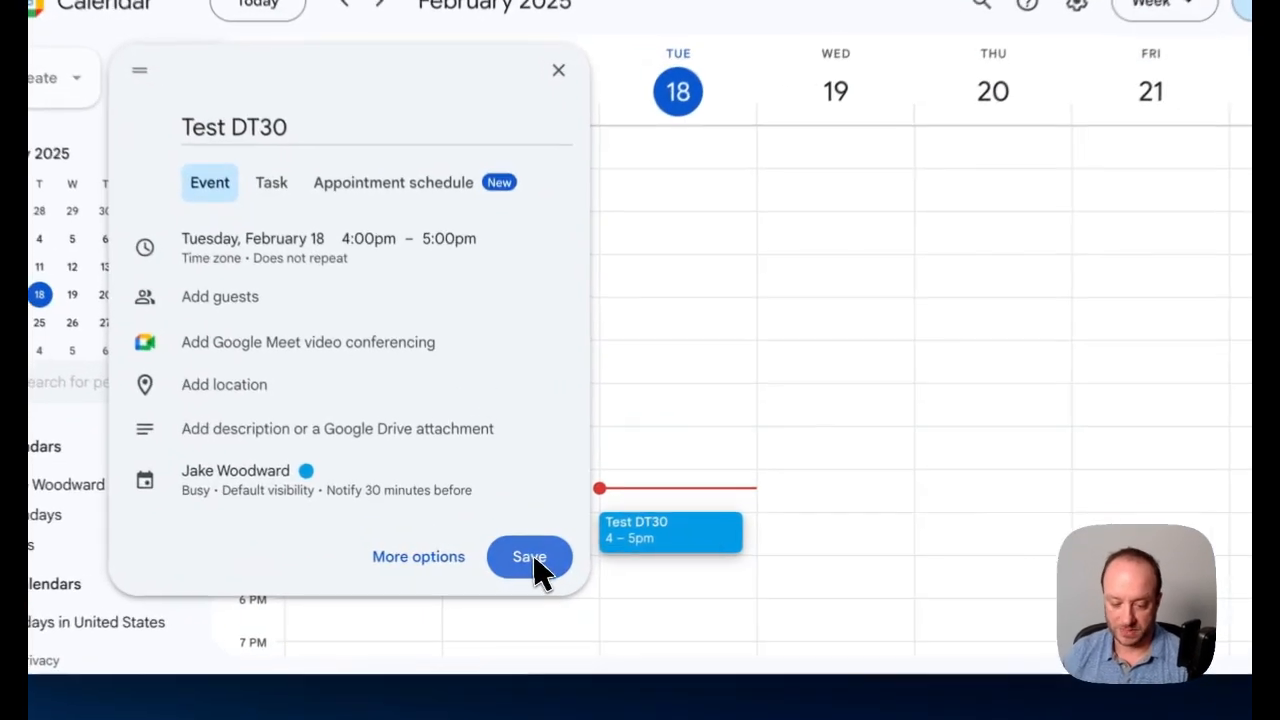
left_click(521, 556)
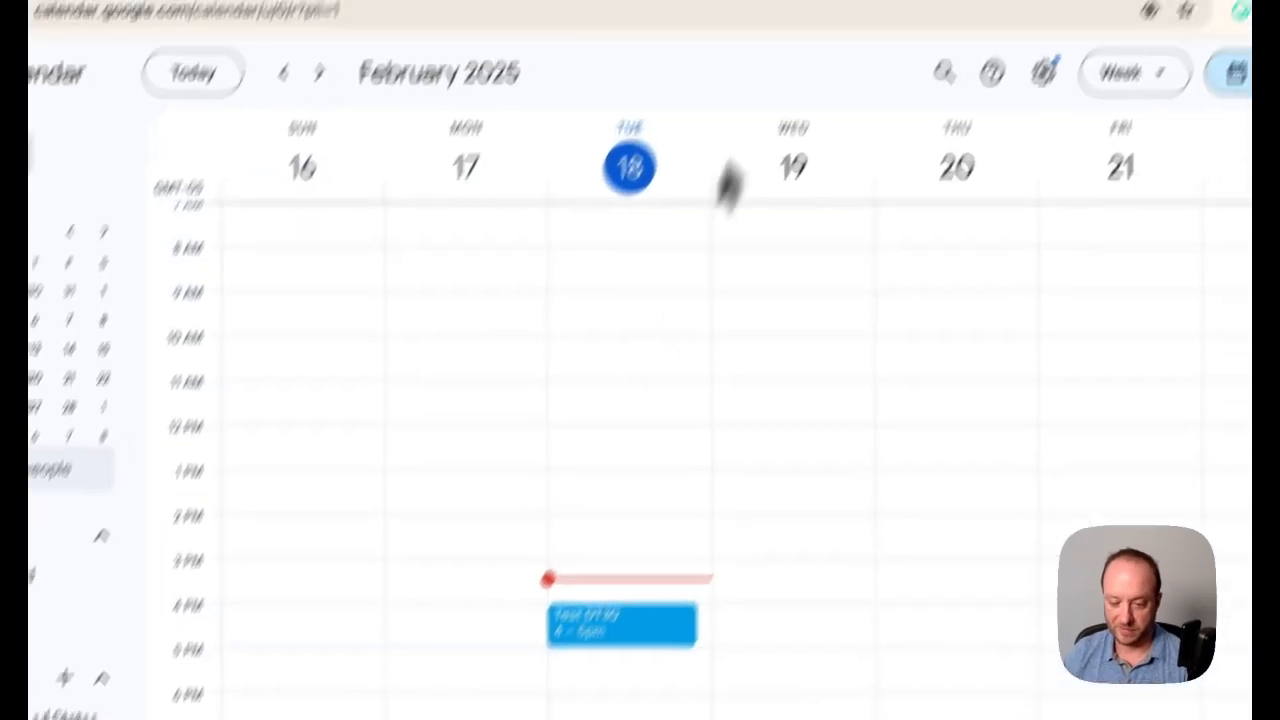
Return to the Calendar Watch Demo scenario in Make and inspect the Webhooks module's output bundle for the new event
left_click(878, 96)
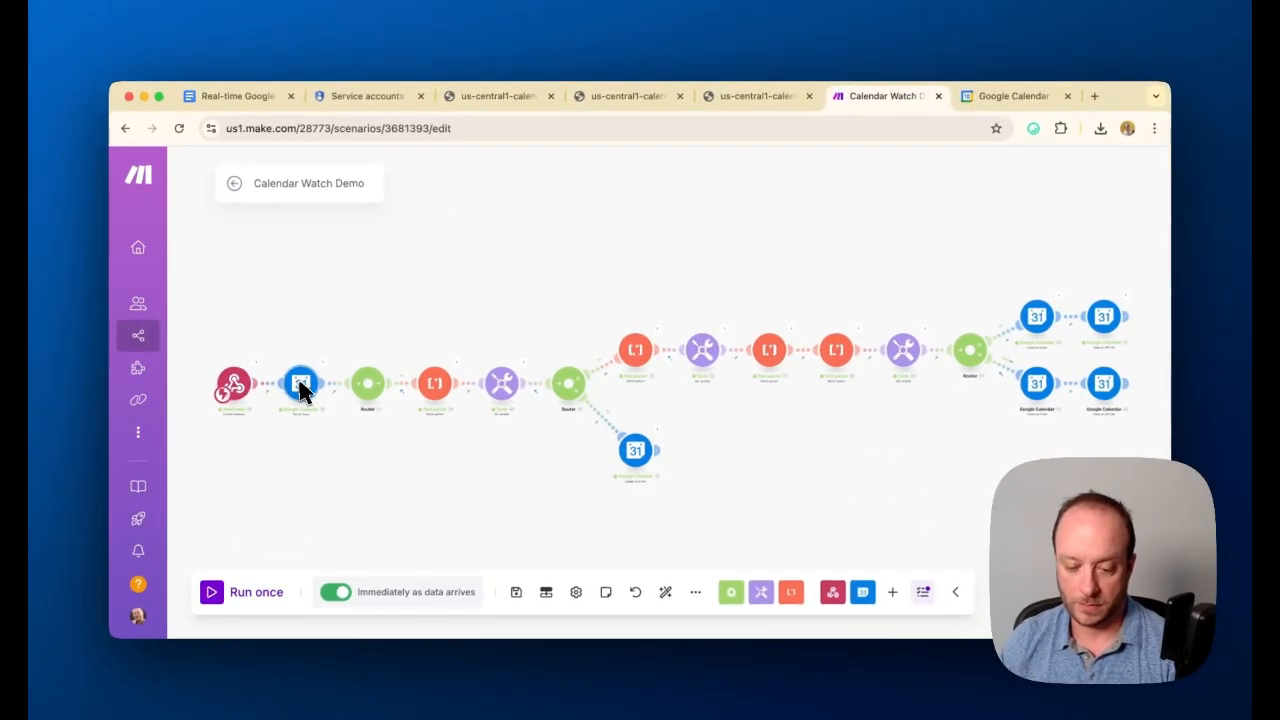
left_click(1010, 96)
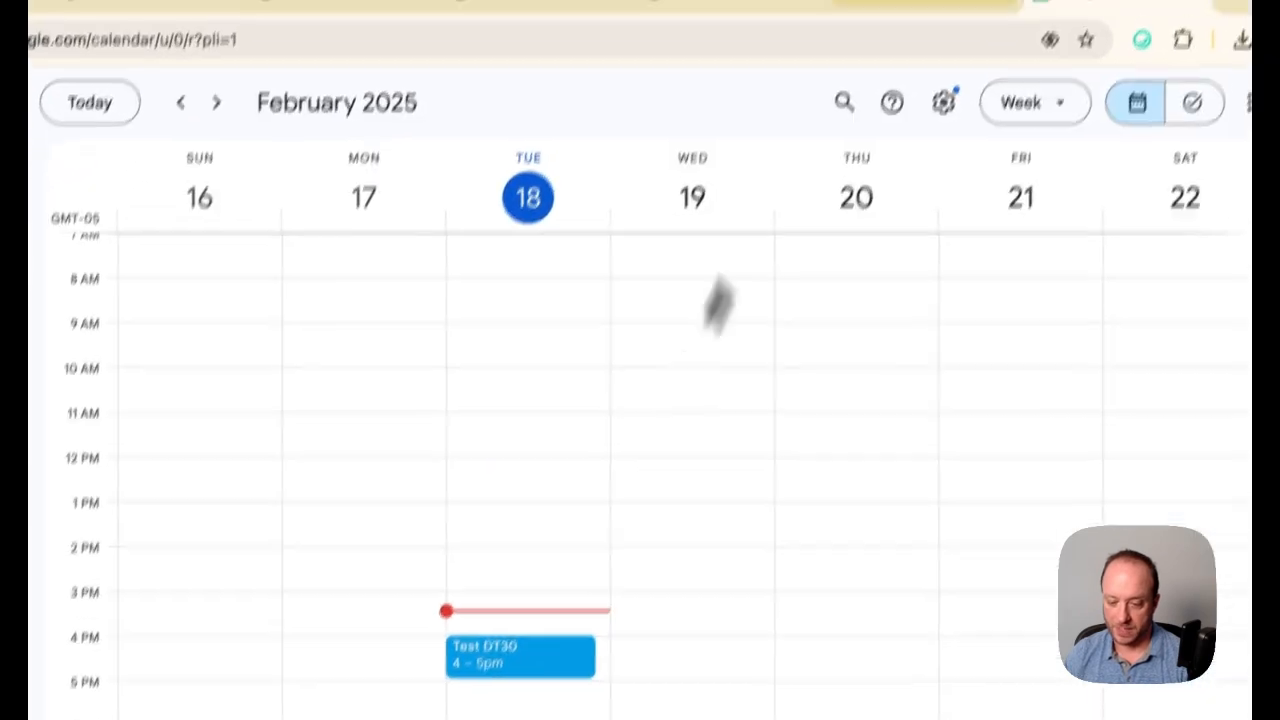
left_click(931, 109)
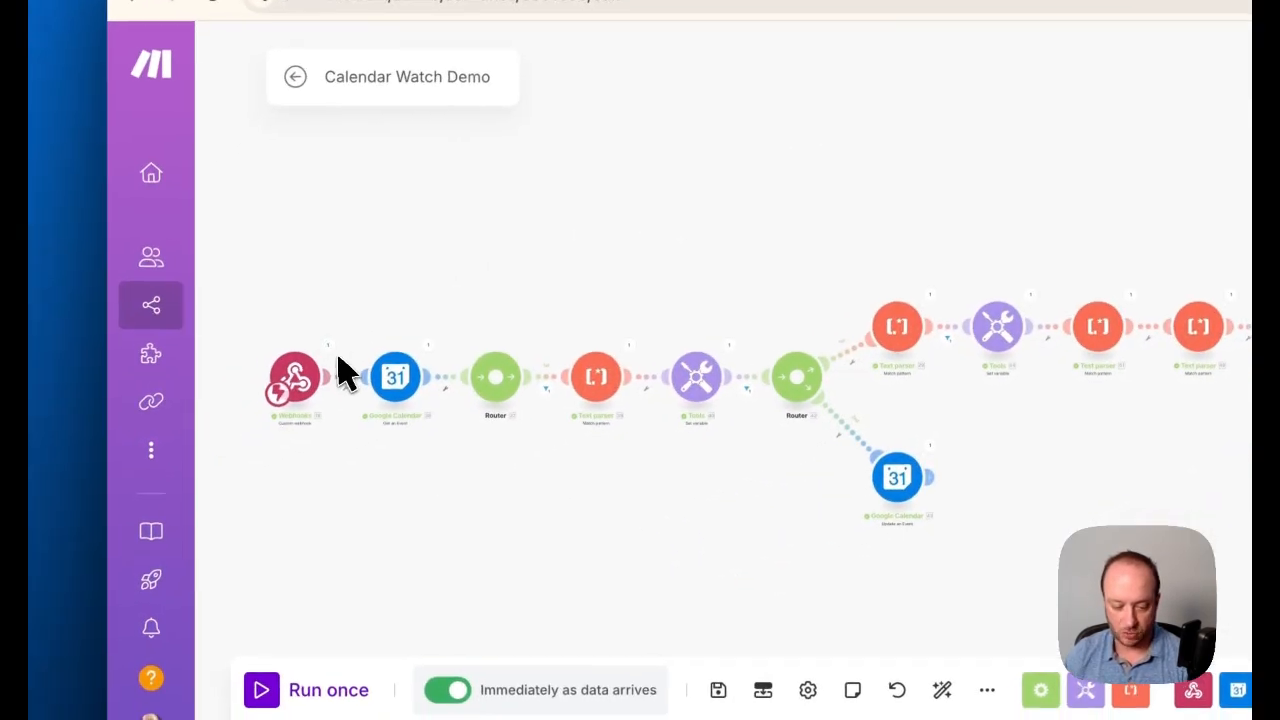
left_click(147, 433)
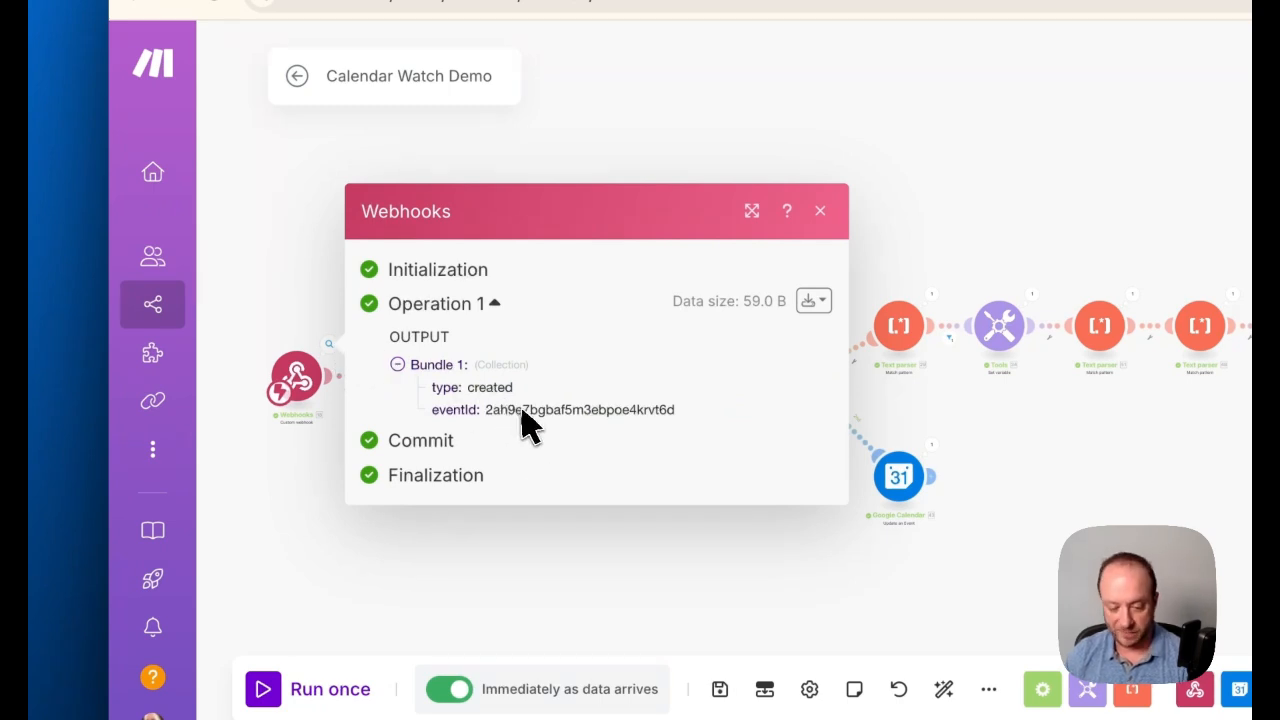
left_click(580, 592)
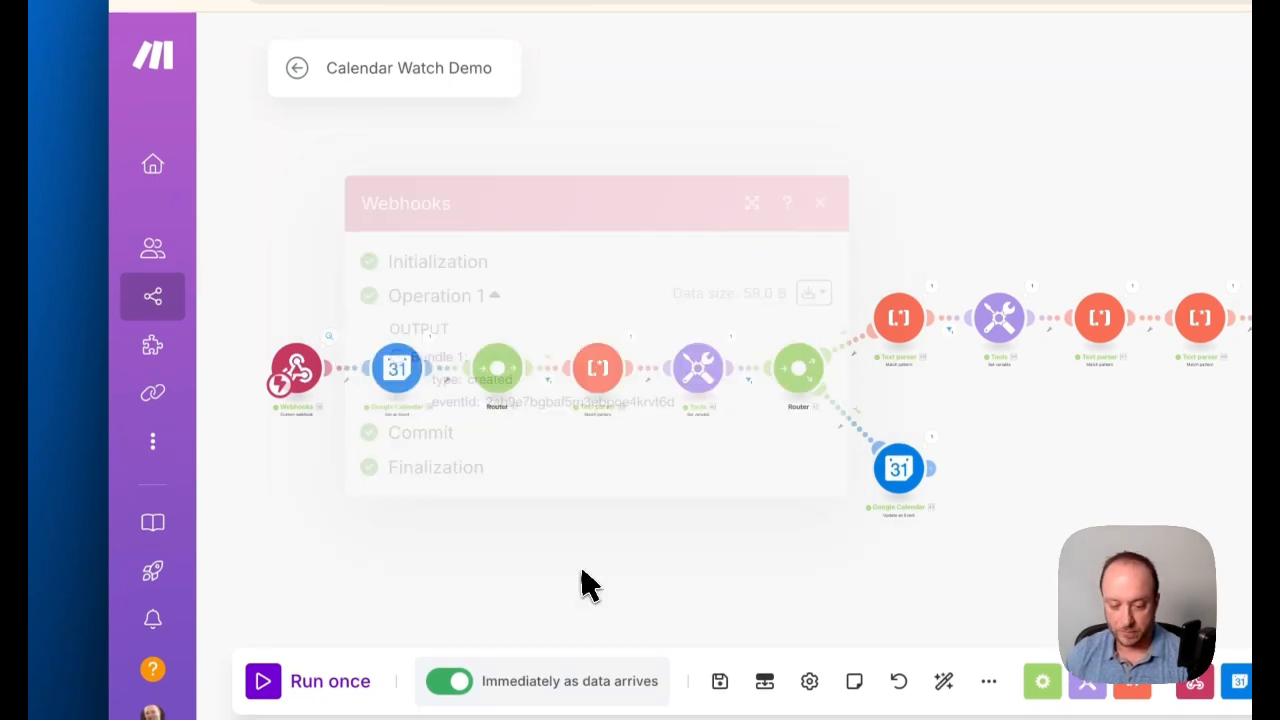
Review the Get an Event module's settings without changing them, and inspect the event details in its run output
left_click(414, 388)
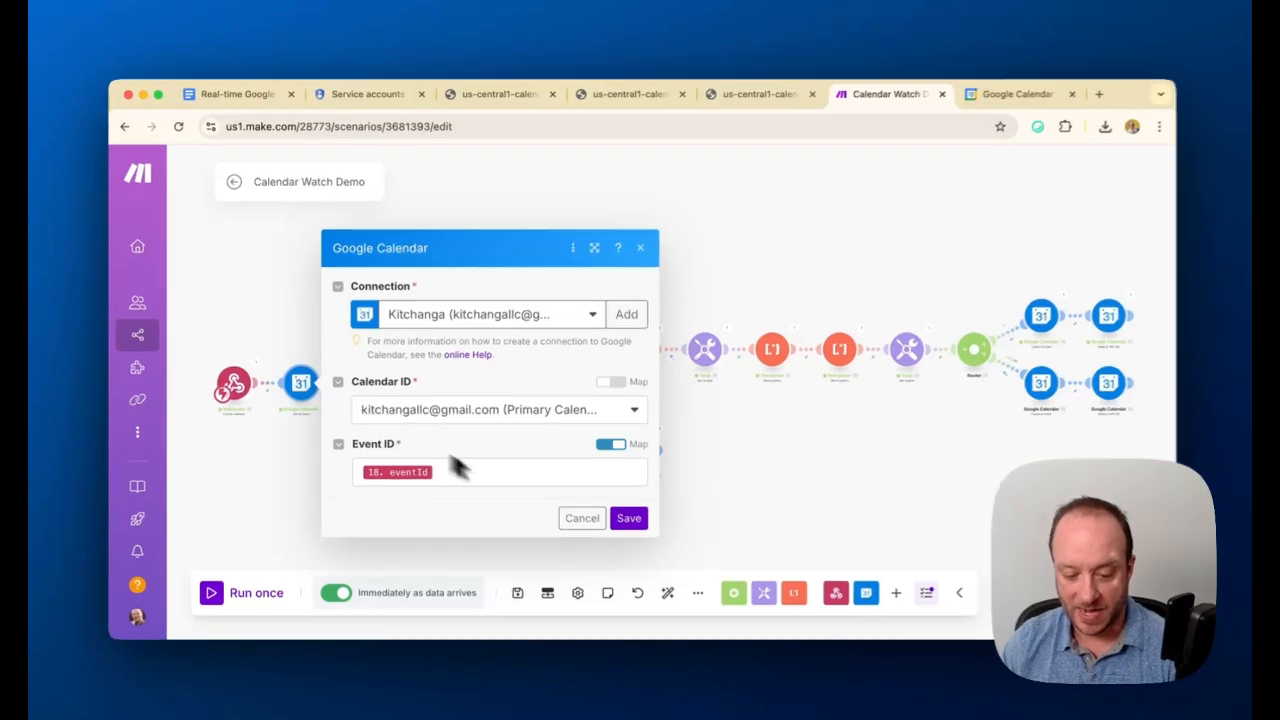
left_click(580, 517)
scroll(343, 405, "up", 5)
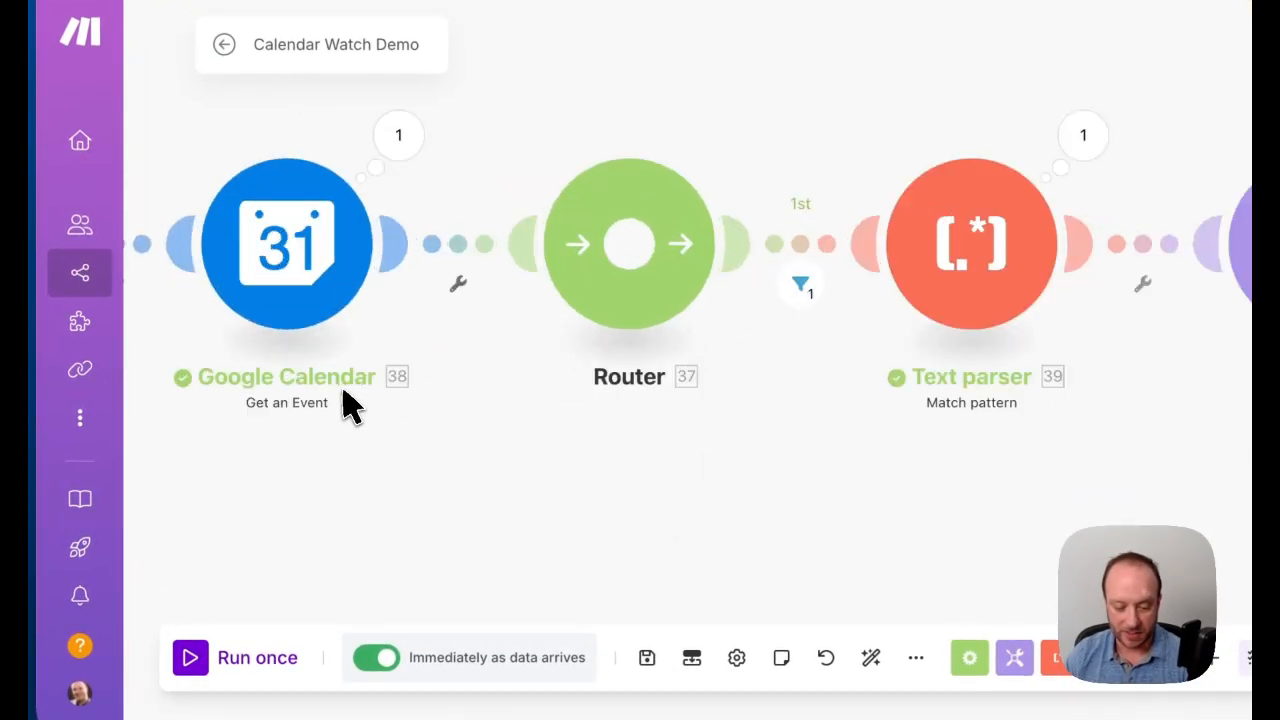
scroll(346, 400, "down", 1)
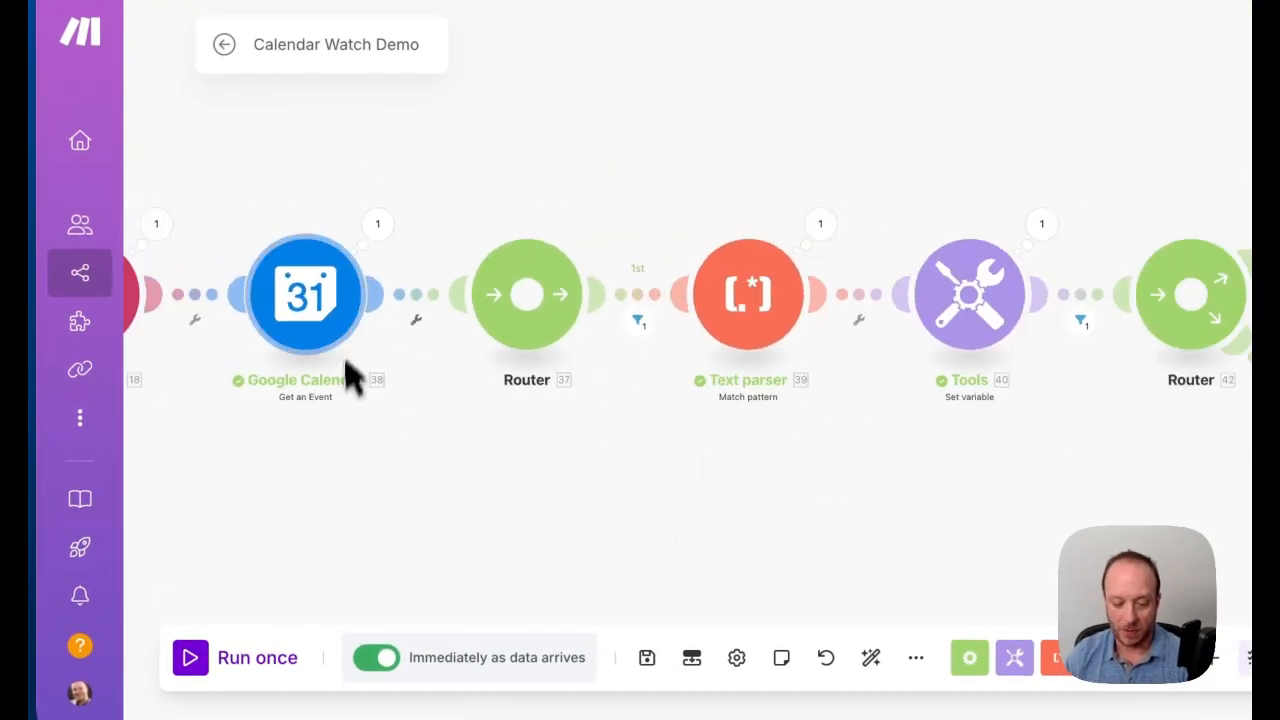
left_click(378, 224)
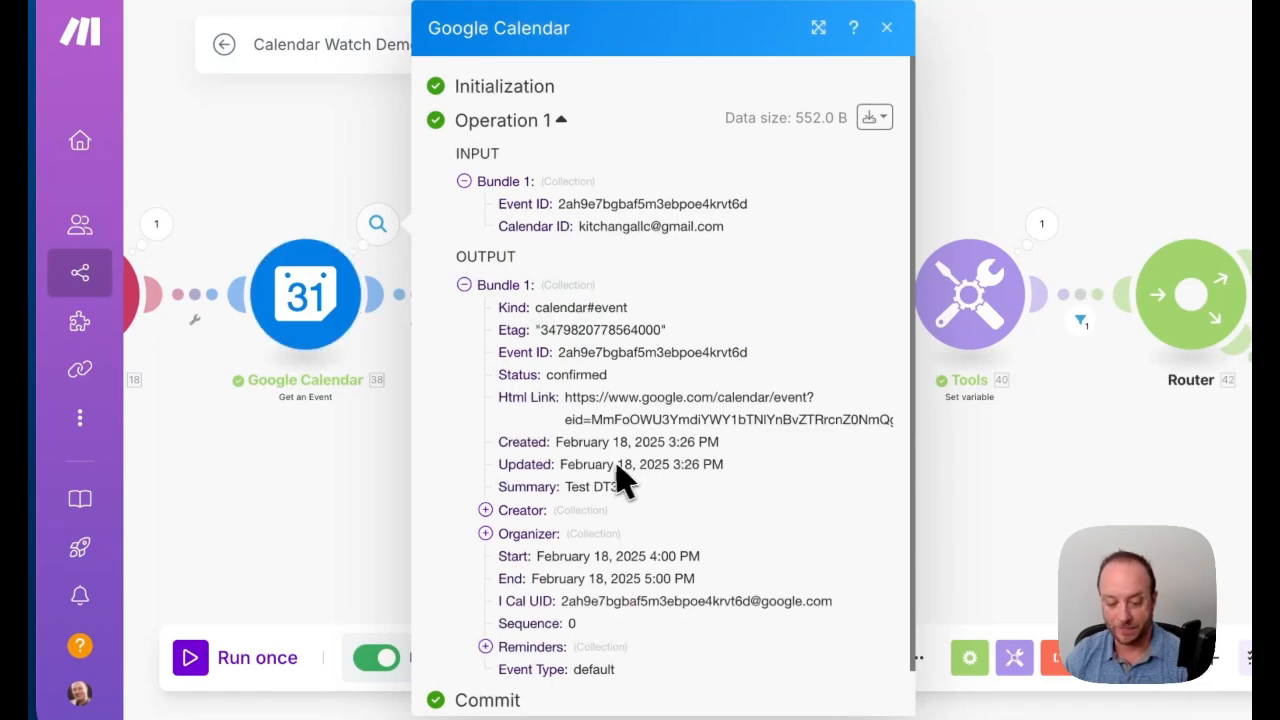
left_click(385, 525)
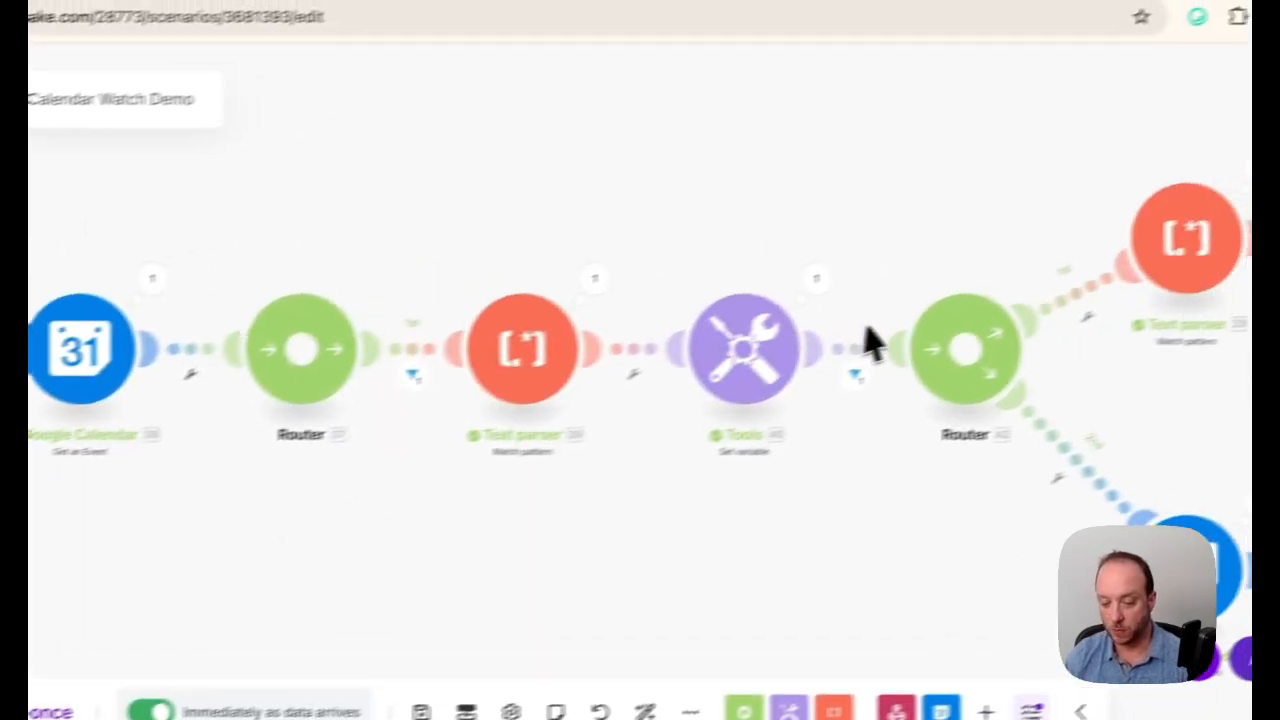